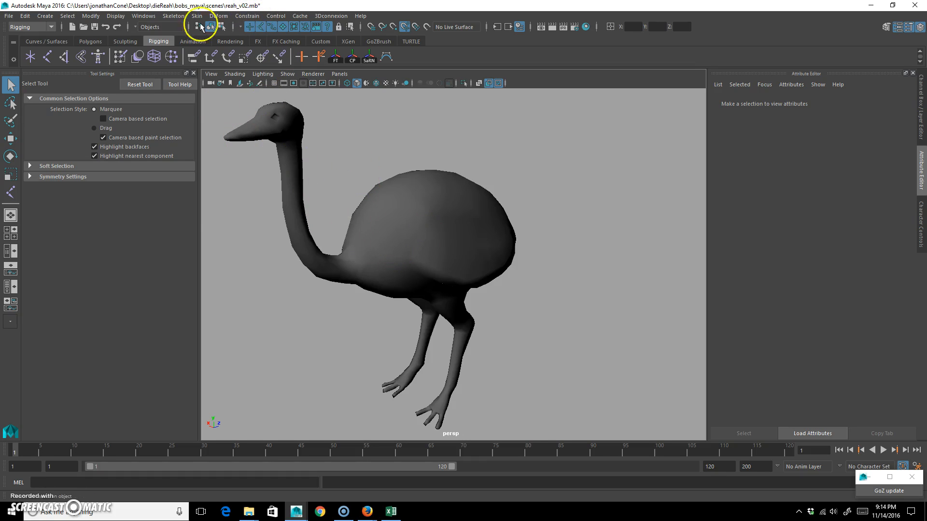
Step: Set up the Joint tool with X-axis symmetry and Projected Centering, and show the side view at full size
click(173, 16)
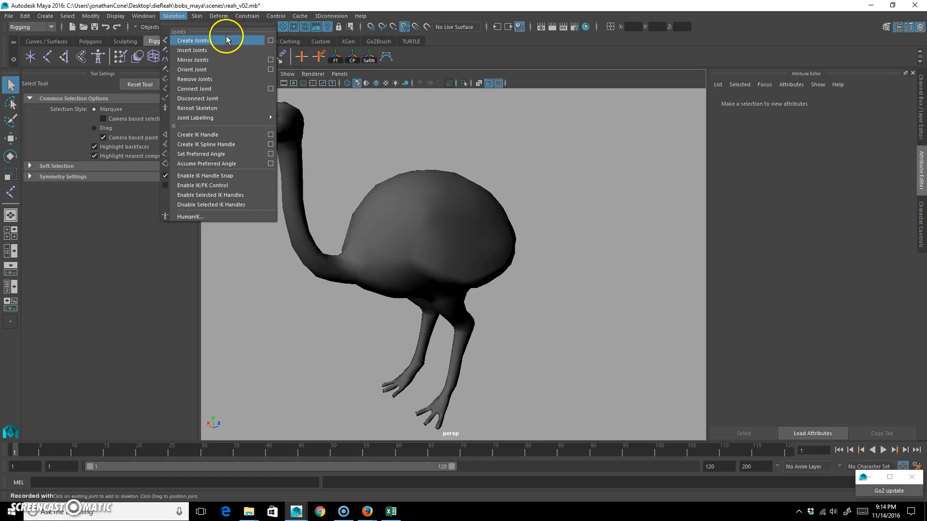
click(269, 42)
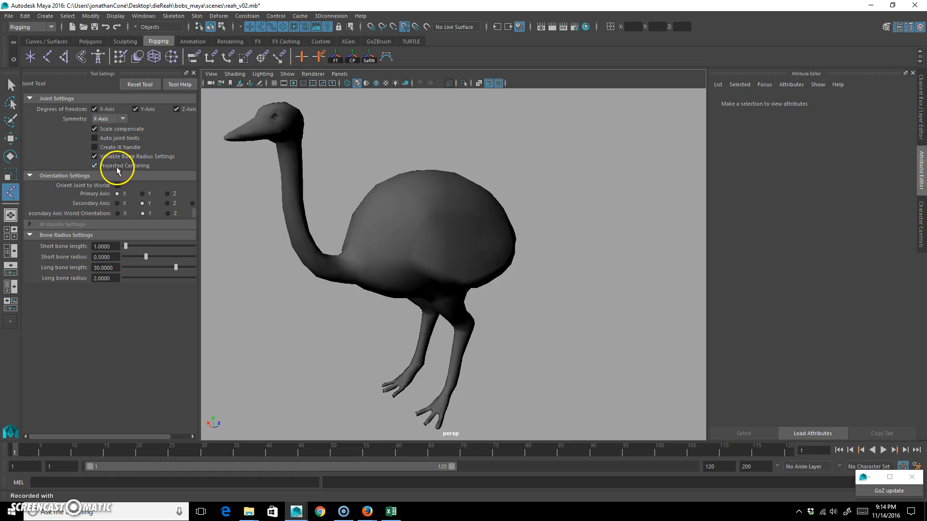
alt+drag(488, 272, 519, 283)
click(470, 252)
key(ctrl+z)
mouse_move(489, 255)
alt+mouse_down()
mouse_move(497, 265)
mouse_move(480, 253)
alt+mouse_up()
key(space)
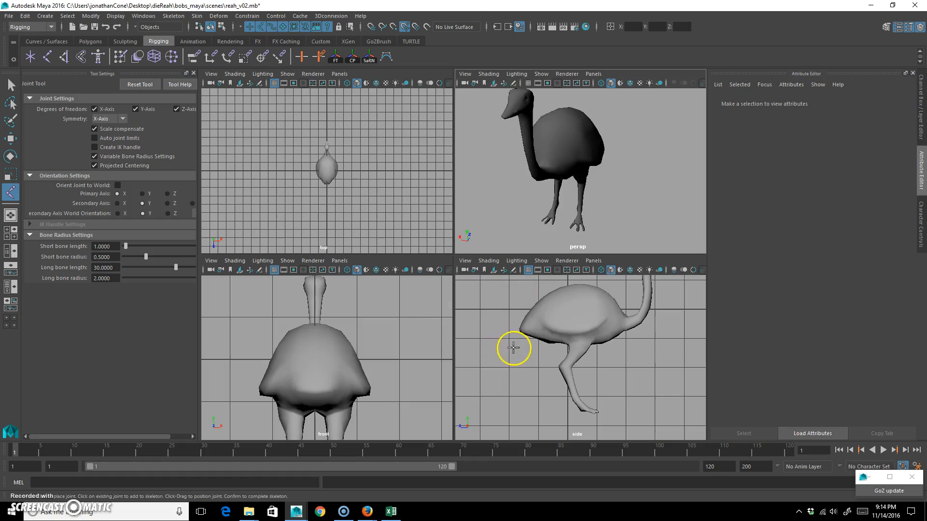
key(space)
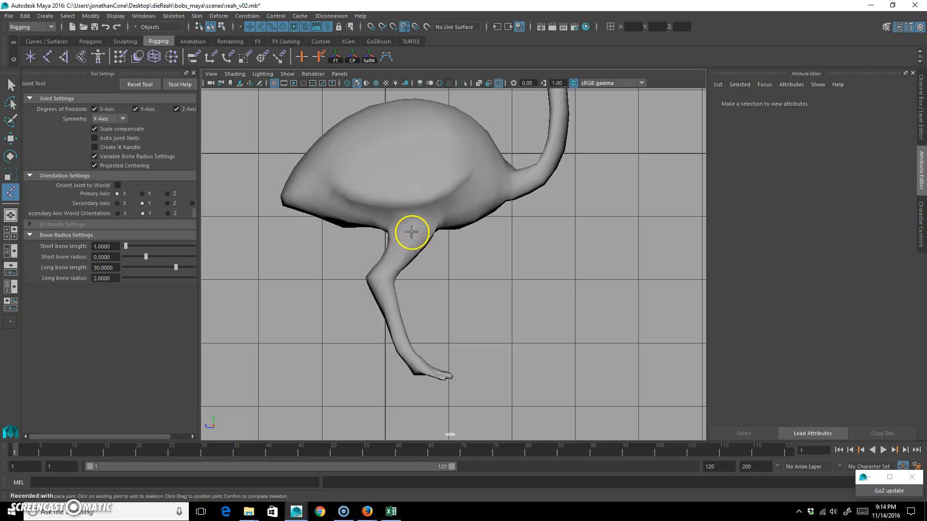
Step: Create a symmetrical five-joint leg chain from the hip inside the body, through knee and ankle, to the toes
click(385, 193)
click(414, 221)
click(380, 277)
click(409, 358)
click(449, 376)
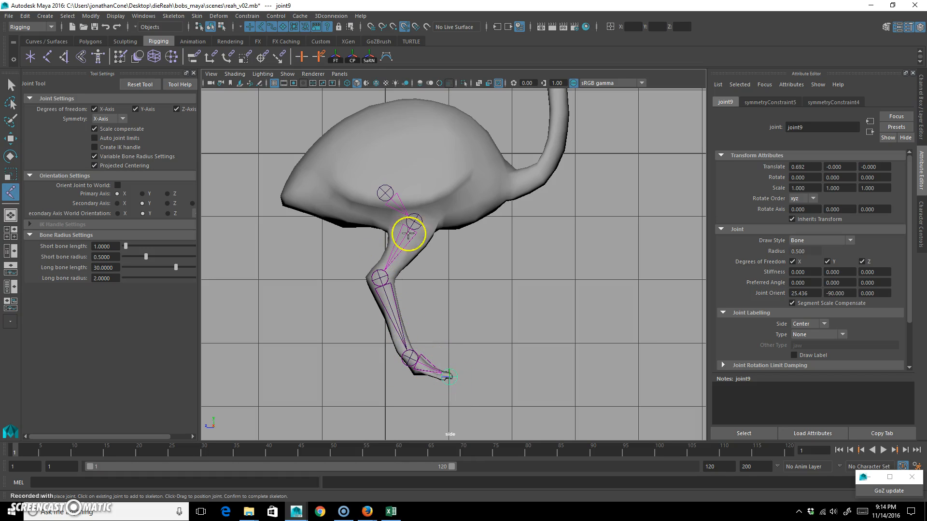
alt+middle_drag(485, 242, 443, 296)
key(q)
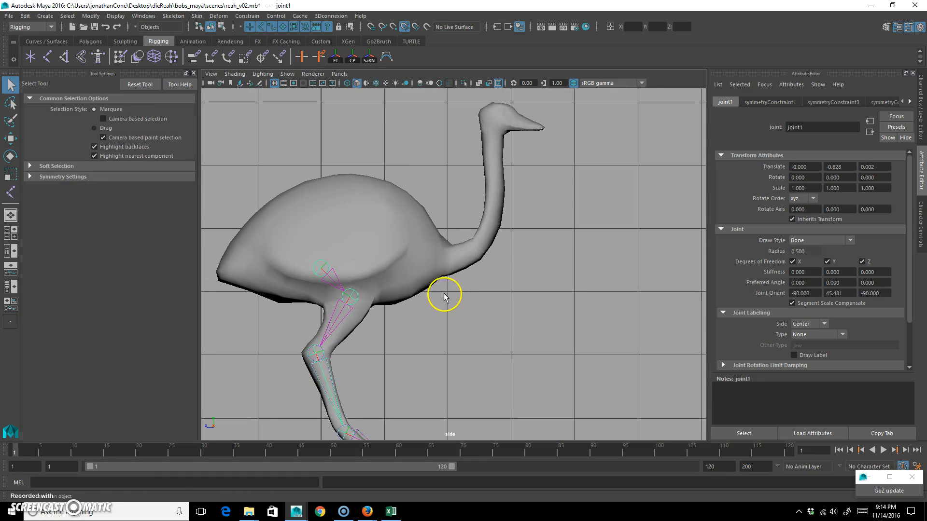
Step: Create an eight-joint neck chain from the base of the neck up along its curve to the top of the head
key(y)
click(447, 261)
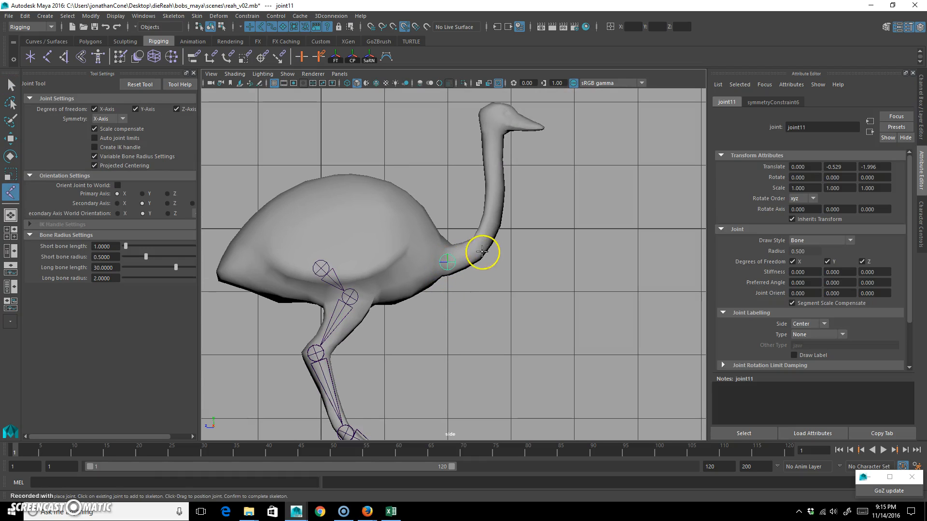
click(476, 252)
click(492, 224)
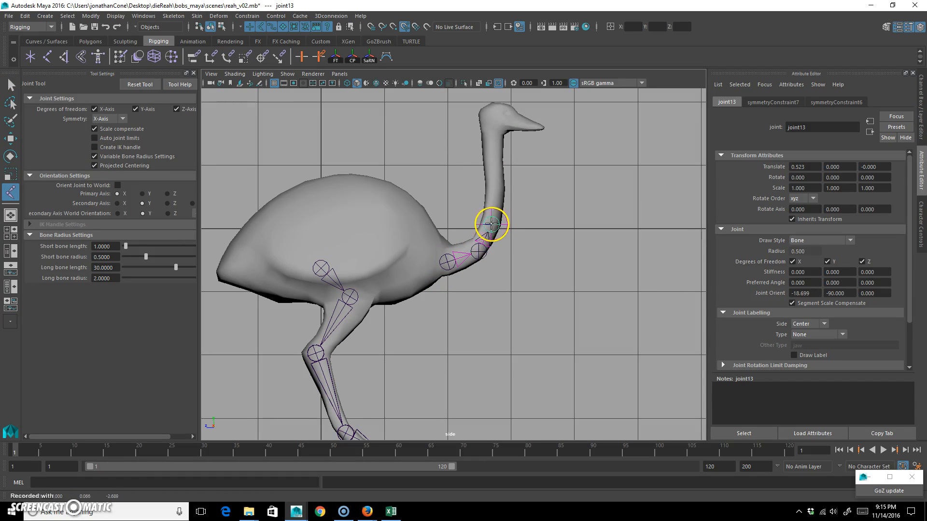
click(493, 195)
click(492, 170)
click(491, 147)
click(490, 130)
click(502, 104)
key(Return)
Step: In the perspective view, move the neck chain sideways to separate it from its mirrored copy and delete the copy
mouse_move(442, 264)
alt+middle_down()
mouse_move(449, 274)
mouse_move(432, 275)
mouse_move(440, 266)
alt+middle_up()
key(space)
key(space)
alt+drag(513, 221, 345, 250)
key(w)
drag(328, 219, 395, 245)
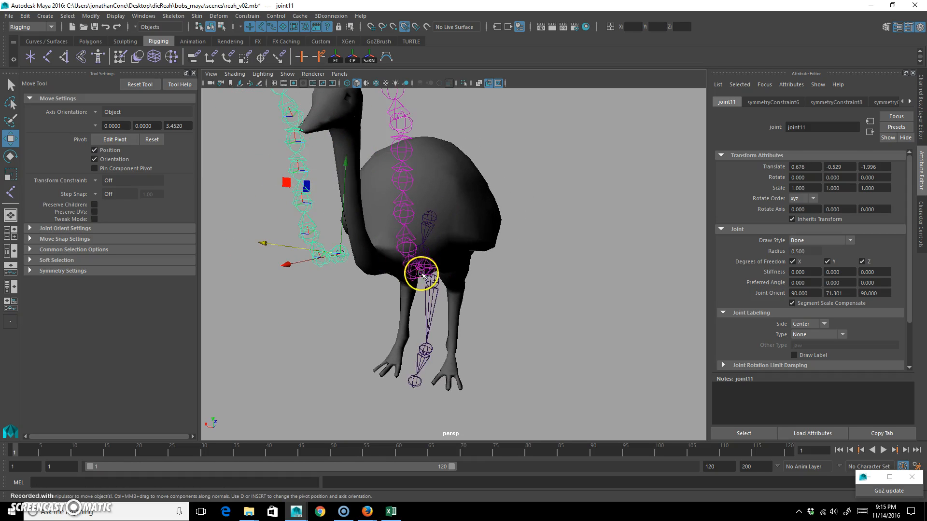
click(431, 269)
alt+drag(459, 292, 422, 287)
click(375, 257)
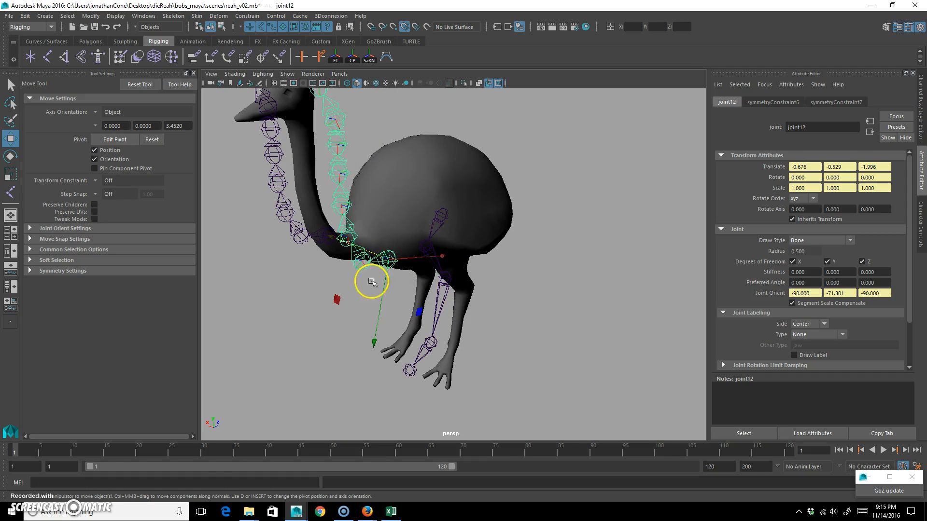
click(378, 288)
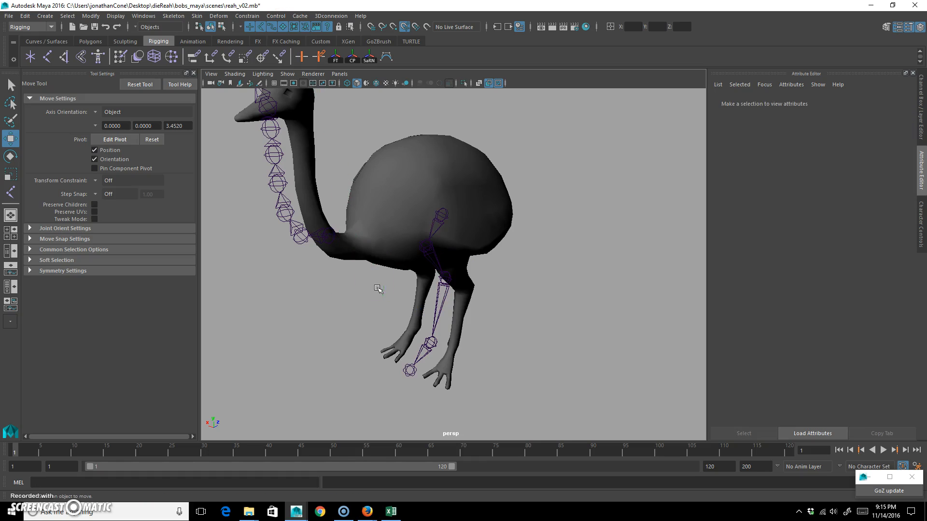
Step: Move the remaining neck chain by its root joint onto the body's centre line, at Translate X 0
click(298, 241)
alt+drag(238, 250, 355, 266)
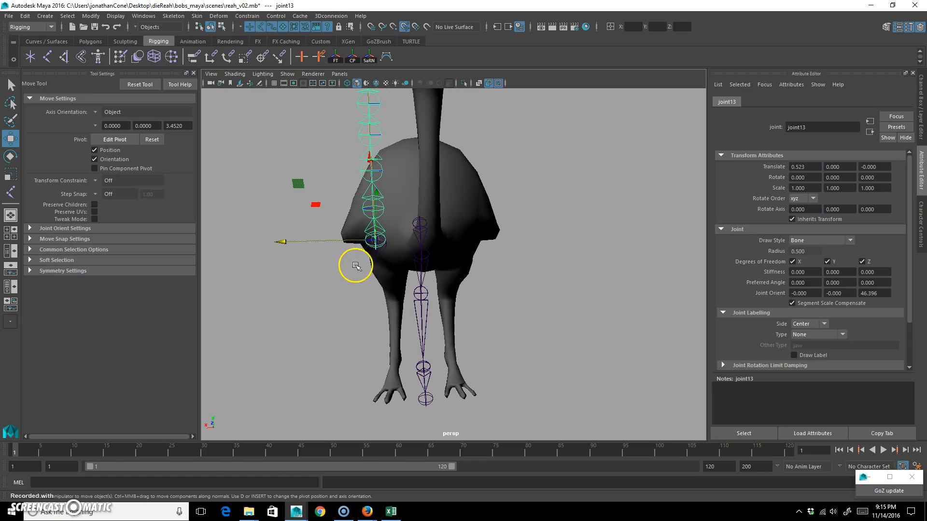
drag(301, 242, 337, 248)
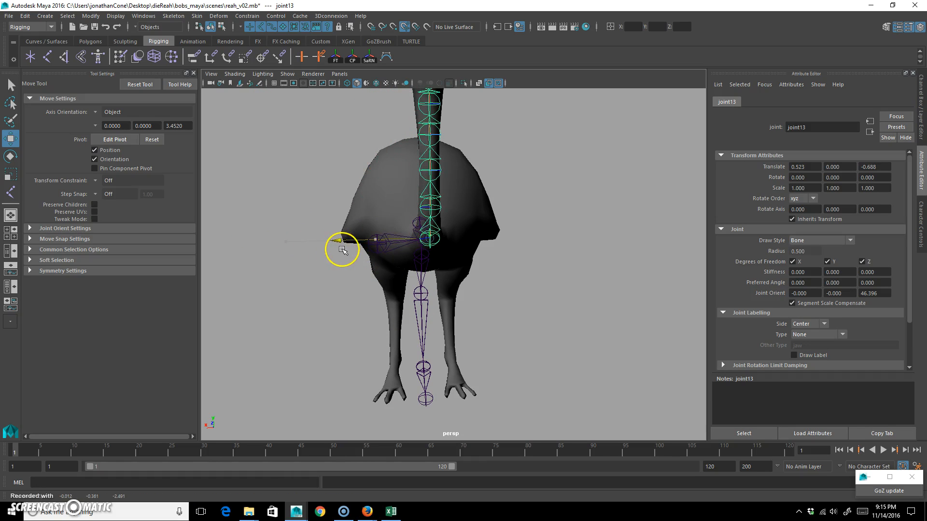
key(ctrl+z)
click(353, 263)
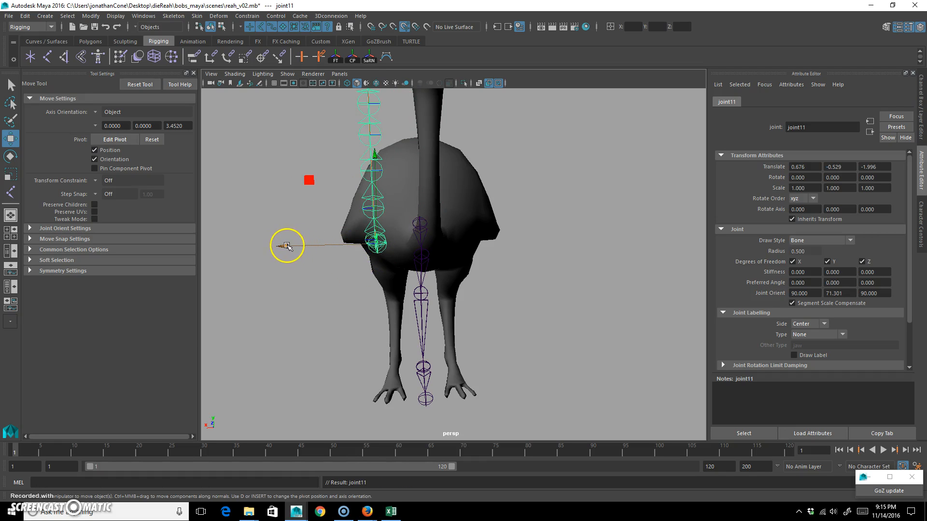
drag(286, 246, 438, 250)
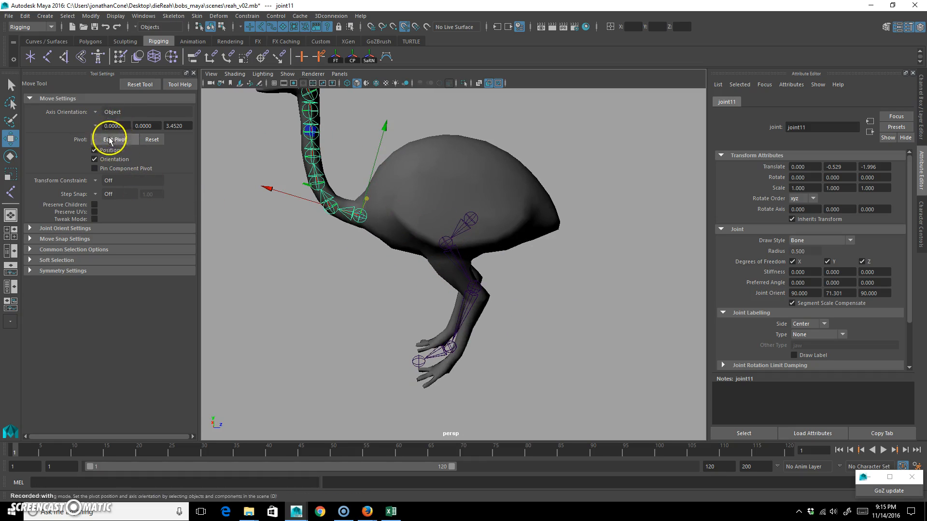
Step: Turn off symmetry in the Joint tool settings
click(10, 192)
alt+drag(386, 246, 443, 253)
click(116, 121)
click(117, 130)
alt+drag(338, 201, 455, 292)
key(q)
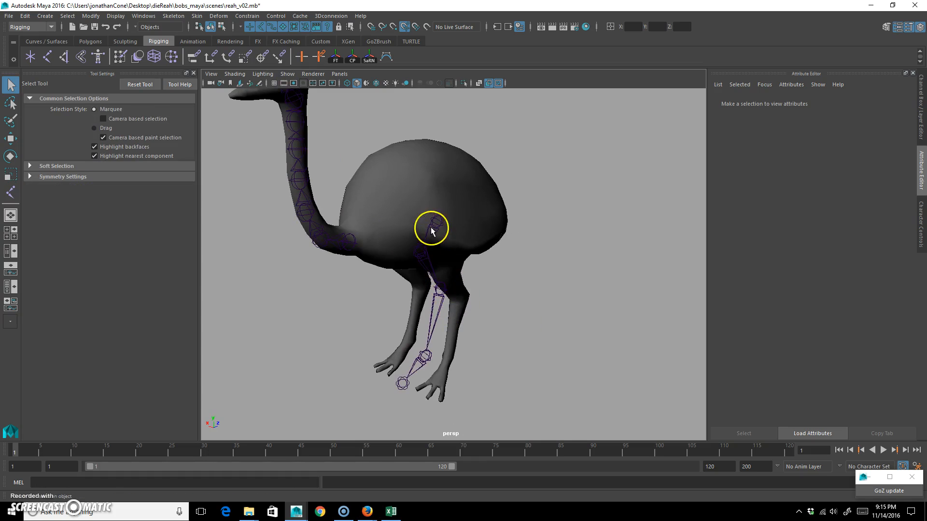
Step: Move the leg chain's root joint sideways to about -0.536 in Translate X so both mirrored chains sit inside the legs
click(431, 227)
key(w)
alt+drag(443, 253, 384, 233)
Step: In the side view, create a four-joint spine chain from the chest back to the tail with Projected Centering off
click(10, 192)
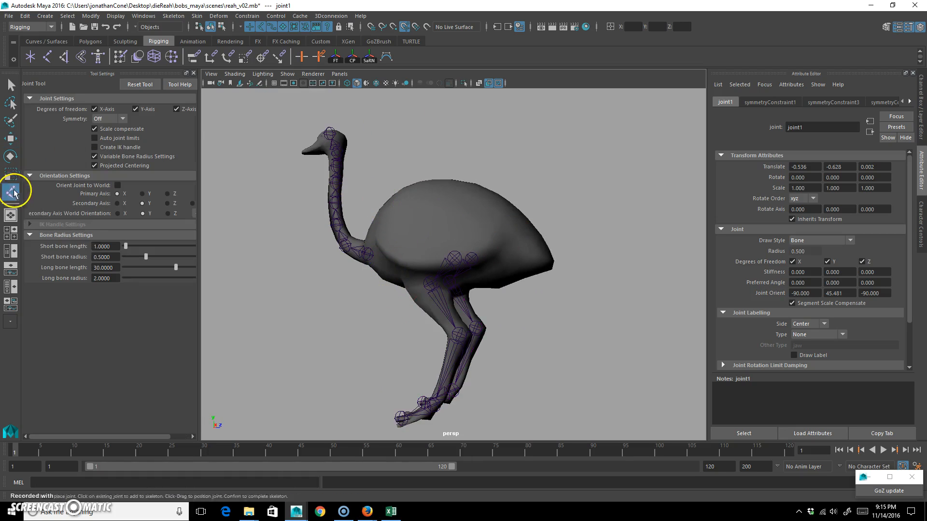
key(space)
key(space)
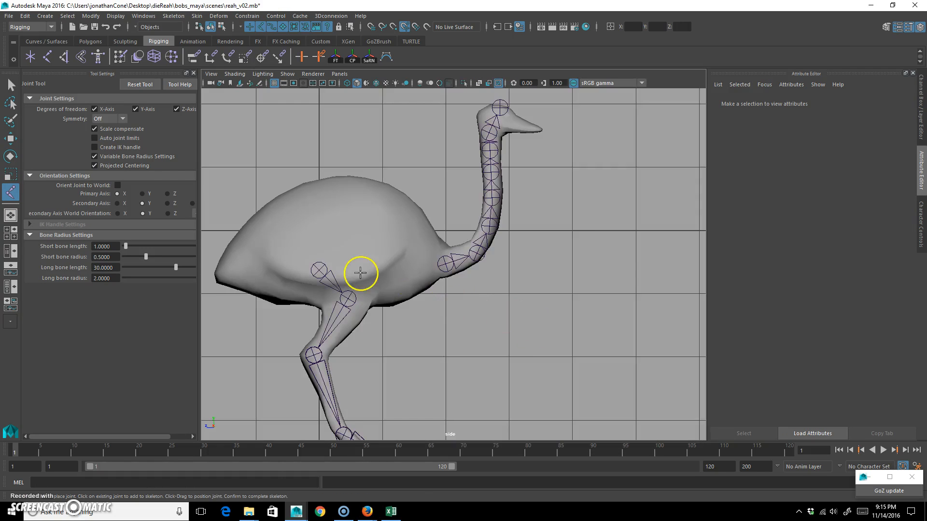
scroll(481, 282, up, 2)
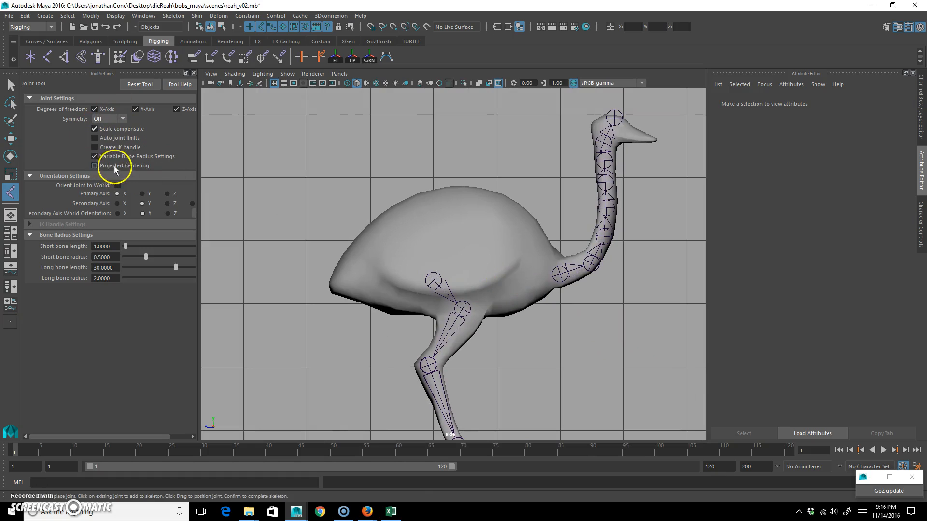
click(497, 256)
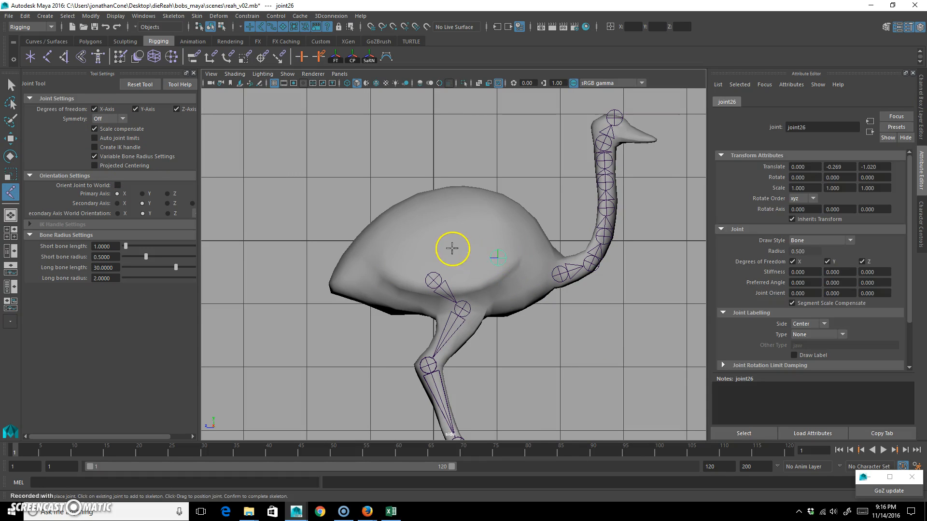
click(344, 289)
key(w)
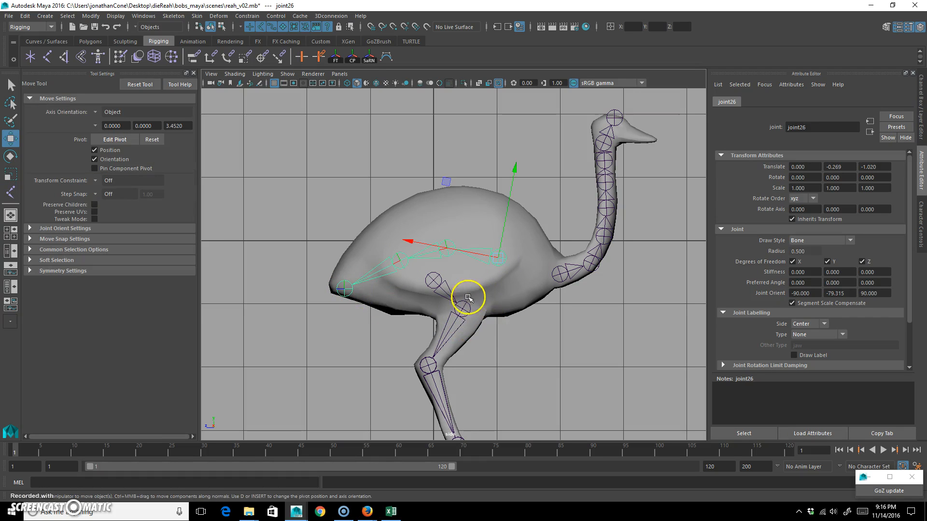
Step: Nudge the leg chain's root joint slightly sideways in the perspective view to align the mirrored chains with the legs
key(space)
key(space)
alt+drag(578, 239, 557, 277)
alt+middle_drag(558, 277, 585, 193)
alt+drag(585, 193, 548, 239)
mouse_move(497, 185)
alt+mouse_down()
mouse_move(486, 171)
mouse_move(509, 195)
alt+mouse_up()
click(467, 164)
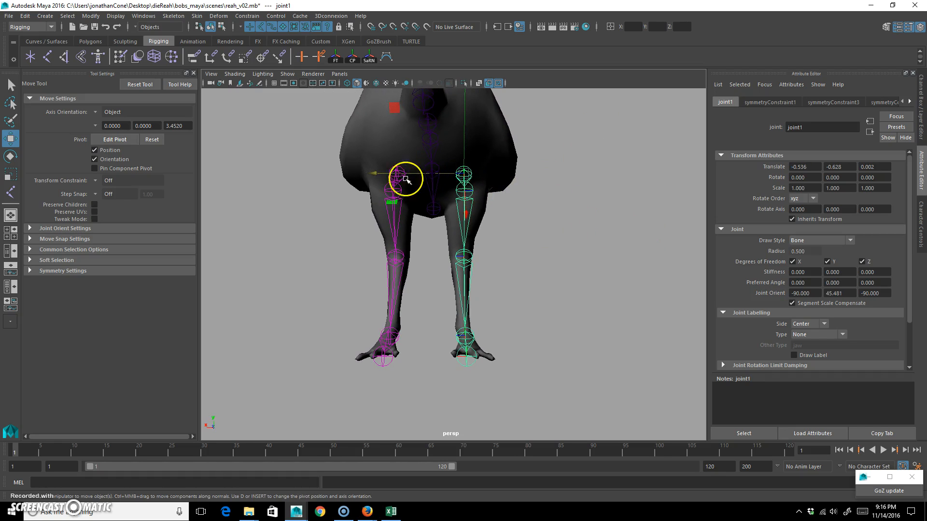
drag(413, 173, 413, 174)
alt+drag(474, 213, 488, 287)
scroll(488, 287, down, 3)
alt+middle_drag(483, 276, 475, 319)
alt+drag(475, 319, 500, 319)
Step: Parent one leg chain's root joint to the front joint of the spine chain
click(553, 286)
scroll(502, 263, up, 3)
alt+middle_drag(520, 251, 522, 272)
alt+drag(521, 272, 496, 269)
scroll(496, 269, down, 4)
alt+middle_drag(496, 269, 497, 311)
alt+drag(497, 310, 451, 308)
scroll(454, 304, up, 2)
alt+middle_drag(477, 274, 496, 292)
alt+right_drag(495, 292, 538, 294)
click(532, 294)
click(479, 297)
alt+drag(480, 296, 433, 277)
click(443, 272)
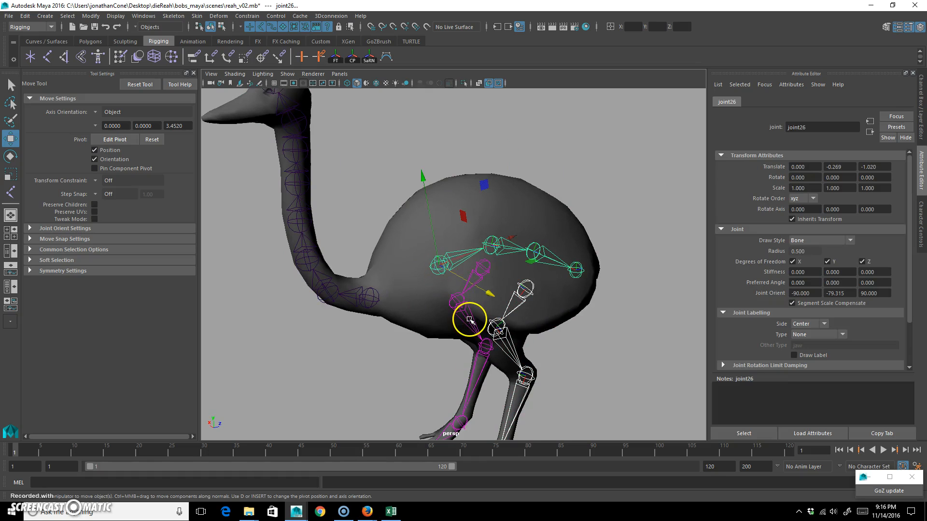
click(463, 288)
Step: Parent the opposite leg chain's root joint to the front joint of the spine chain
alt+drag(378, 298, 353, 352)
click(330, 315)
click(385, 293)
click(379, 293)
click(408, 248)
alt+drag(408, 248, 457, 314)
key(s)
key(ctrl+z)
click(496, 312)
click(379, 301)
shift+click(479, 272)
key(ctrl+z)
shift+click(466, 271)
key(ctrl+z)
click(465, 290)
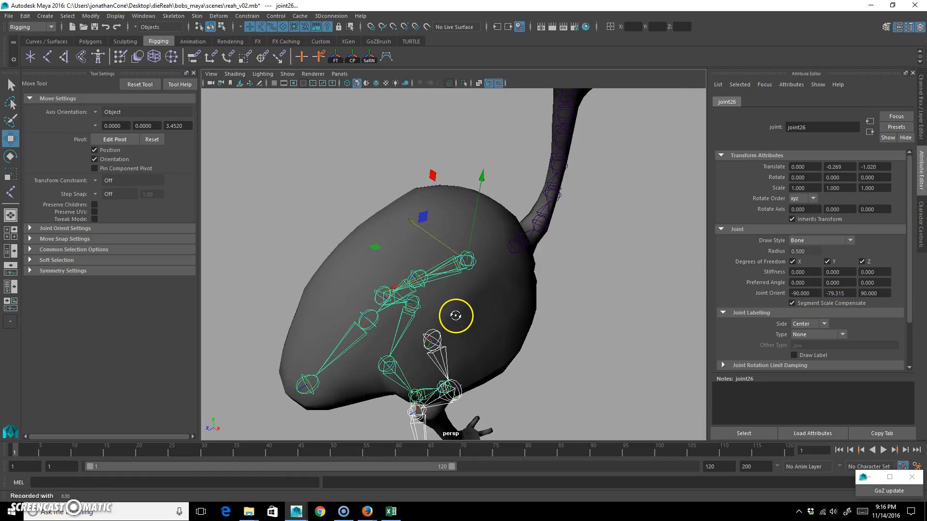
key(ctrl+z)
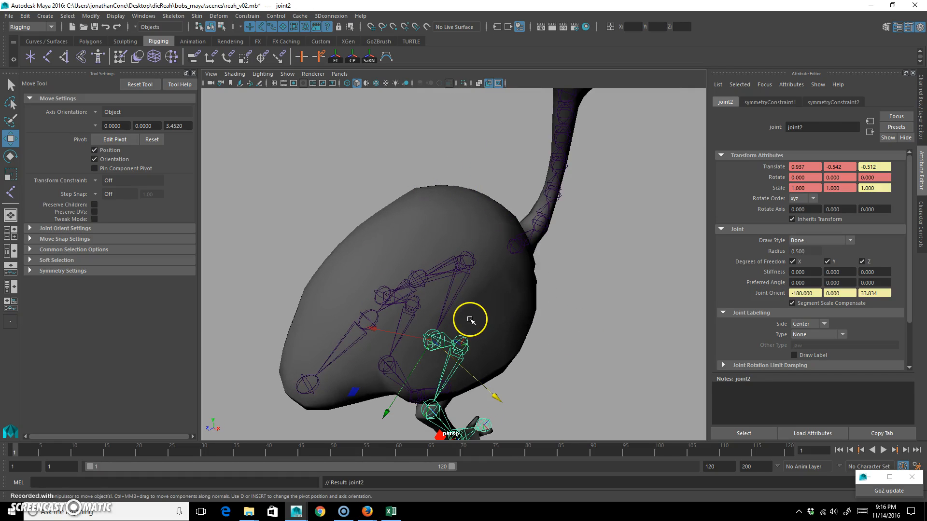
Step: Break the connections on the second leg root joint's channels from Translate X through Visibility
alt+drag(556, 280, 593, 269)
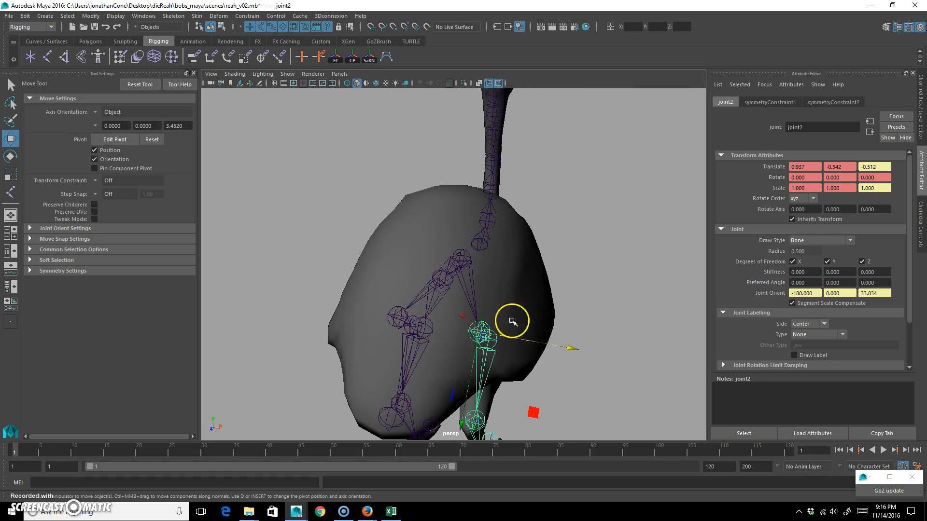
click(398, 315)
click(500, 331)
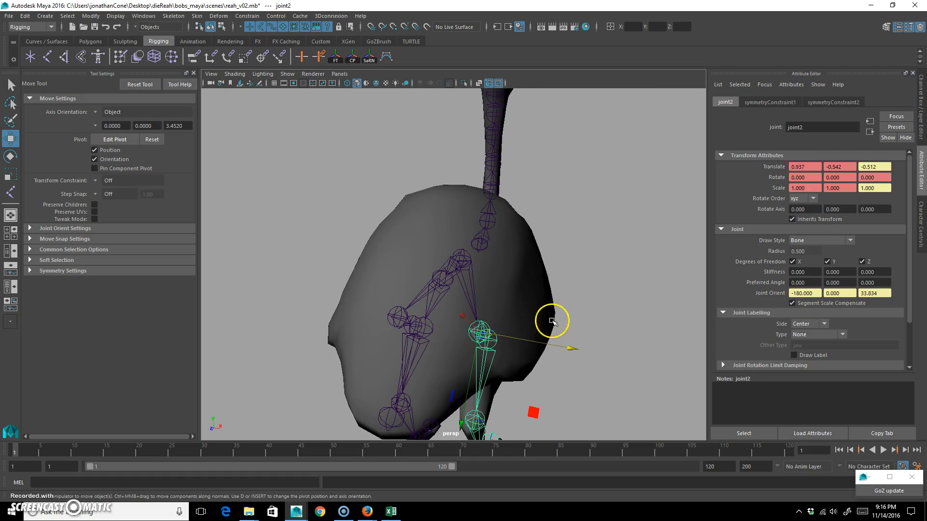
click(922, 100)
drag(865, 110, 873, 180)
right_click(873, 145)
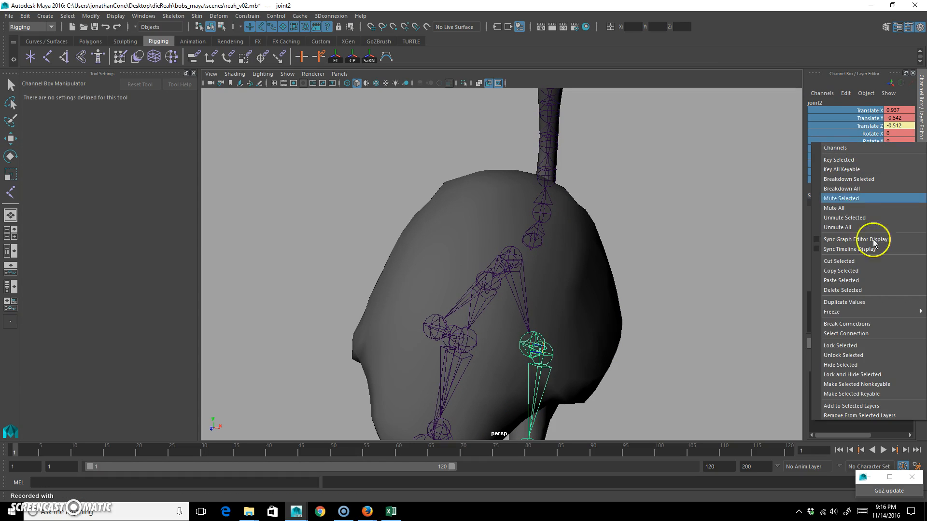
click(850, 324)
Step: Parent the neck chain's root joint to the front joint of the spine chain
alt+drag(649, 291, 586, 262)
key(w)
click(591, 286)
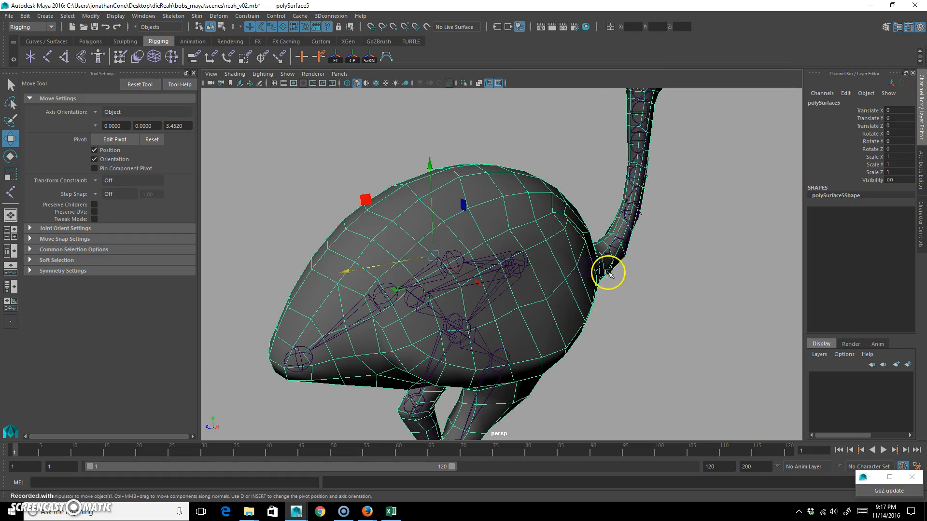
click(584, 293)
click(519, 261)
alt+drag(521, 261, 600, 310)
Step: Examine the connected skeleton from several angles, checking the leg joints' hierarchy and fit inside the mesh
click(523, 312)
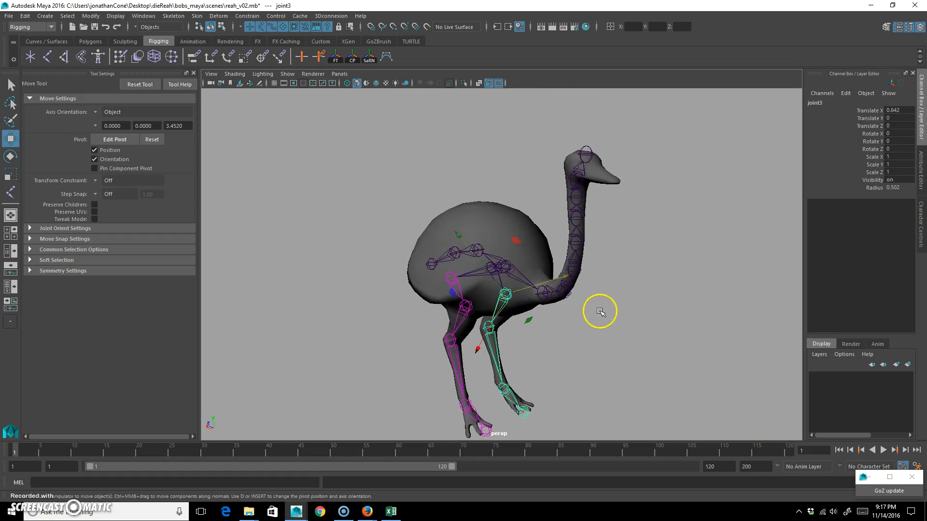
click(738, 321)
alt+drag(738, 320, 598, 316)
alt+right_drag(638, 308, 573, 301)
alt+drag(575, 302, 548, 230)
scroll(490, 266, up, 3)
alt+middle_drag(498, 144, 515, 213)
alt+drag(516, 212, 574, 257)
Step: Bind the bird mesh to the whole joint hierarchy using Geodesic Voxel, Classic linear skinning, 3 max influences and 0.20 falloff
click(491, 227)
shift+click(516, 190)
alt+drag(504, 242, 498, 225)
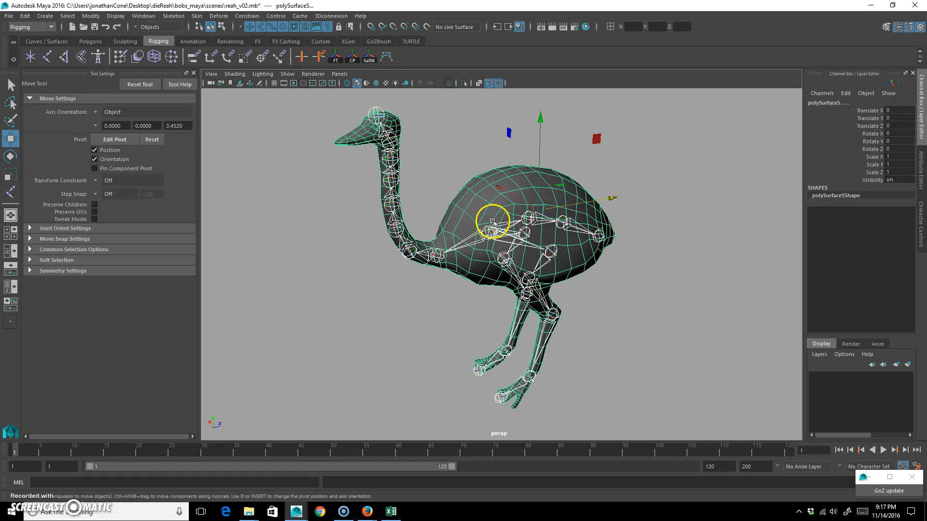
click(199, 16)
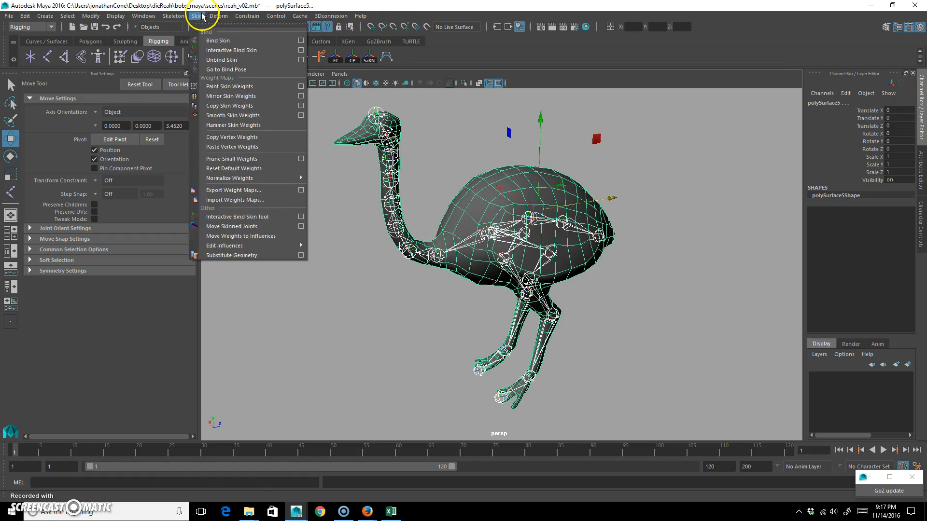
click(301, 41)
drag(645, 147, 383, 142)
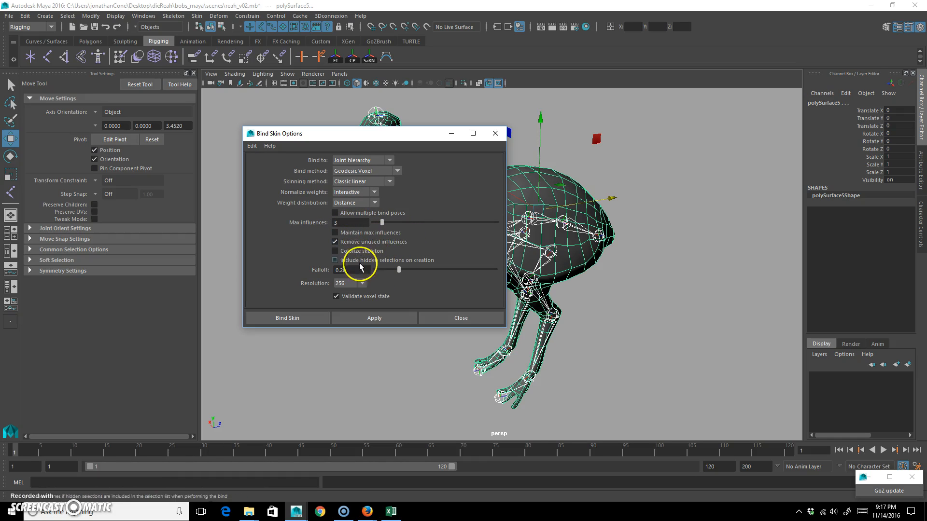
click(298, 318)
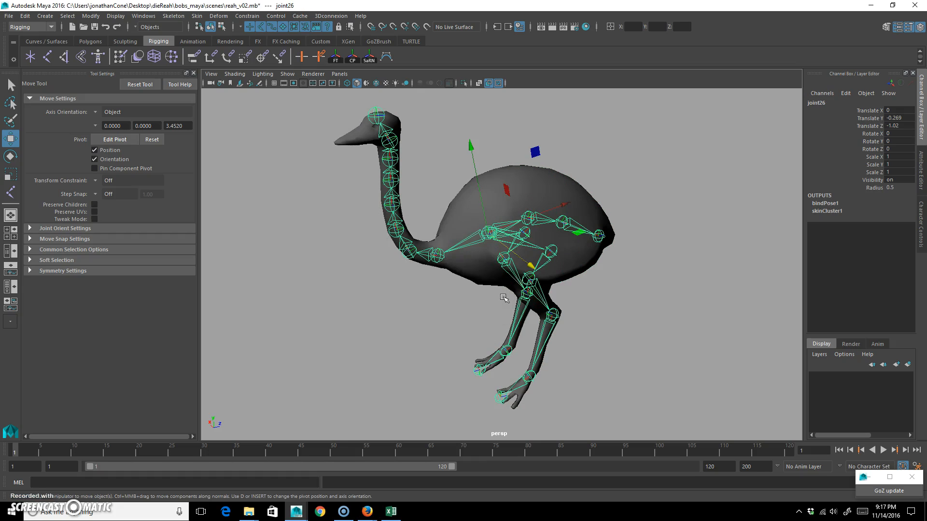
Step: Rotate a leg's root joint about -23 degrees around Z to test how the bound skin deforms
click(732, 301)
click(542, 265)
alt+drag(543, 265, 521, 261)
key(e)
drag(520, 186, 607, 202)
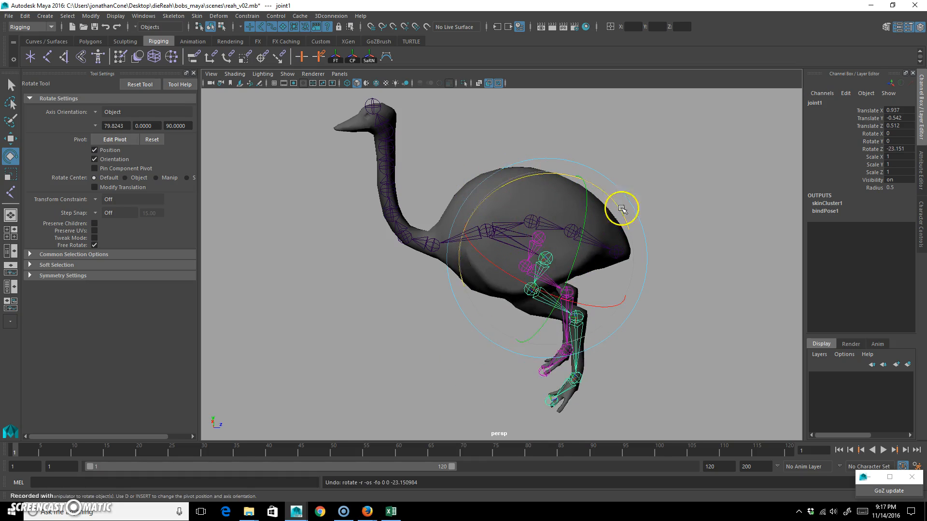
Step: Undo the leg root rotation, and try rotating the original leg's second joint to check the skin before undoing that rotation too
key(ctrl+z)
click(759, 269)
mouse_move(510, 306)
alt+mouse_down()
mouse_move(534, 304)
mouse_move(498, 296)
alt+mouse_up()
click(530, 287)
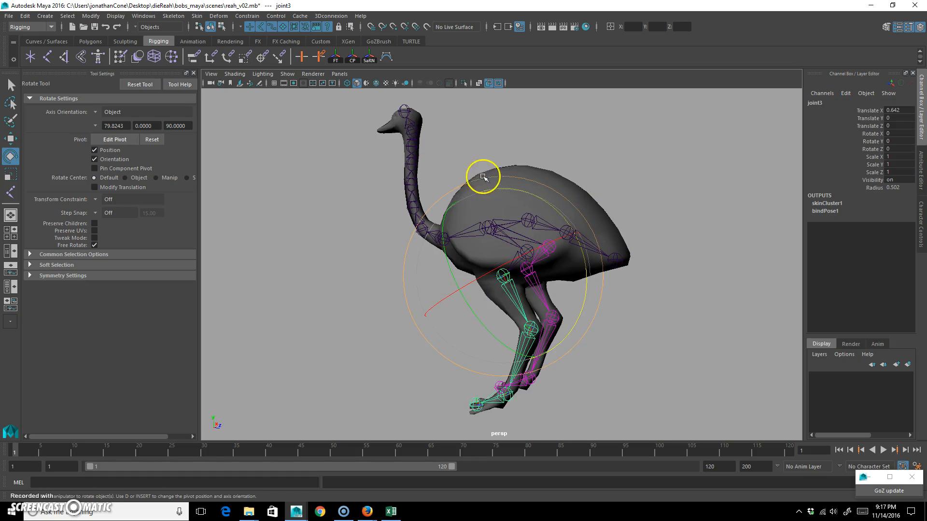
drag(513, 192, 670, 360)
key(ctrl+z)
Step: Try rotating the mirrored leg's second joint and undo the result
alt+drag(589, 356, 661, 324)
click(712, 273)
click(496, 264)
alt+drag(513, 297, 560, 290)
key(z)
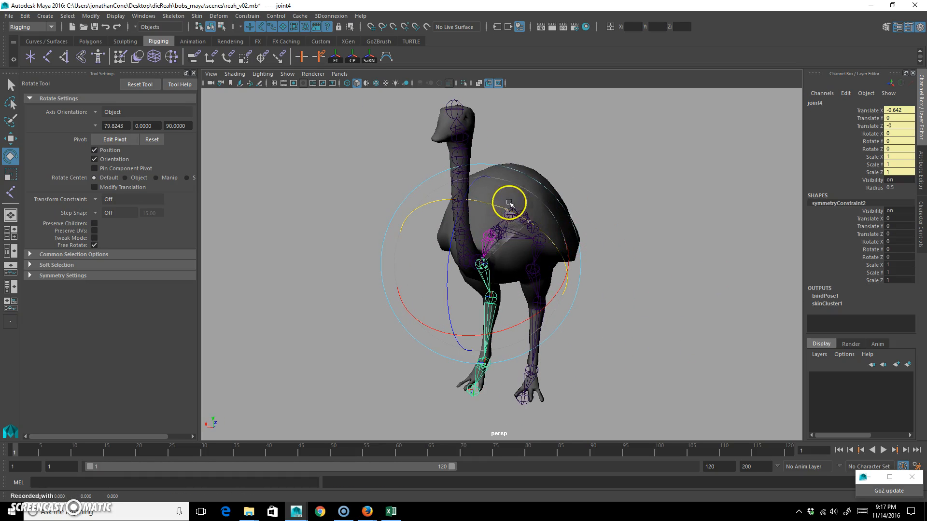
Step: Break the connections on all translate, rotate and scale channels of the mirrored leg's second joint
click(868, 111)
drag(874, 118, 879, 173)
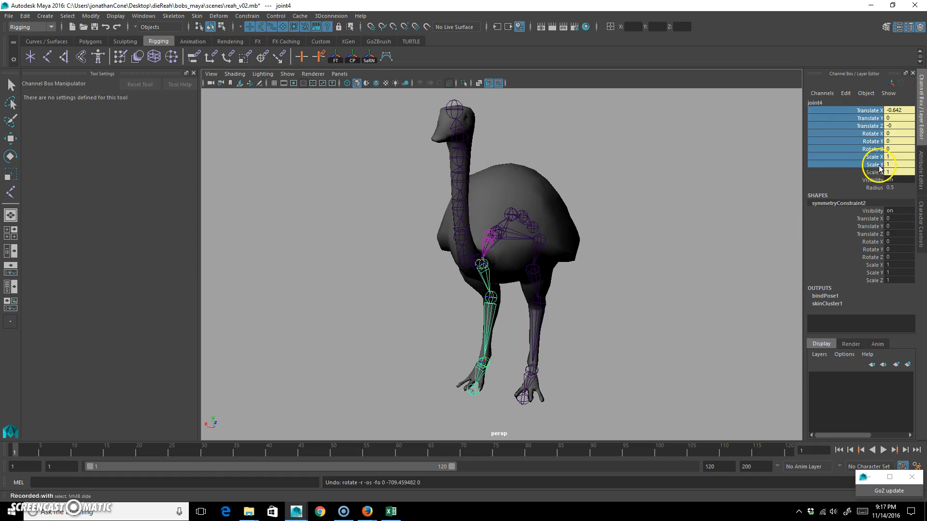
alt+drag(366, 317, 722, 163)
right_click(875, 129)
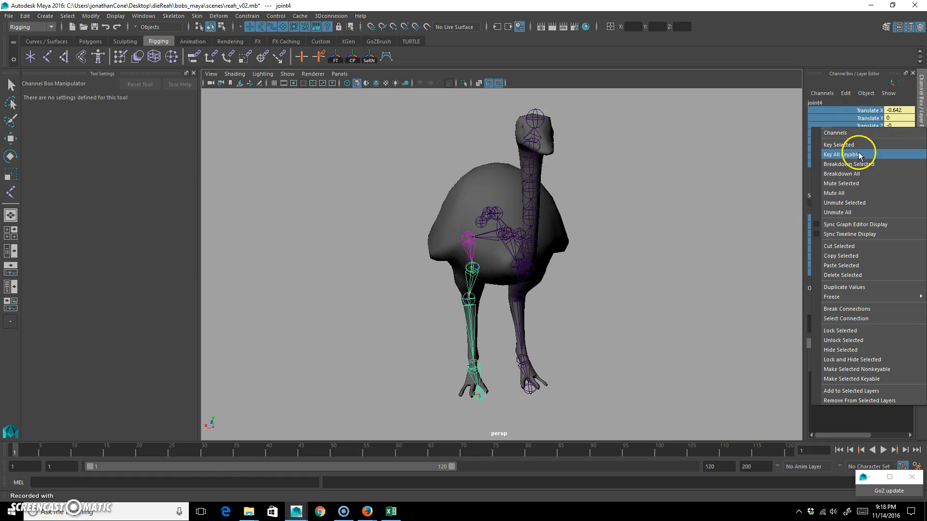
click(863, 309)
alt+drag(534, 307, 561, 305)
Step: Select all joints of the mirrored leg from hip to toe and break the connections on their translate, rotate and scale channels
click(480, 250)
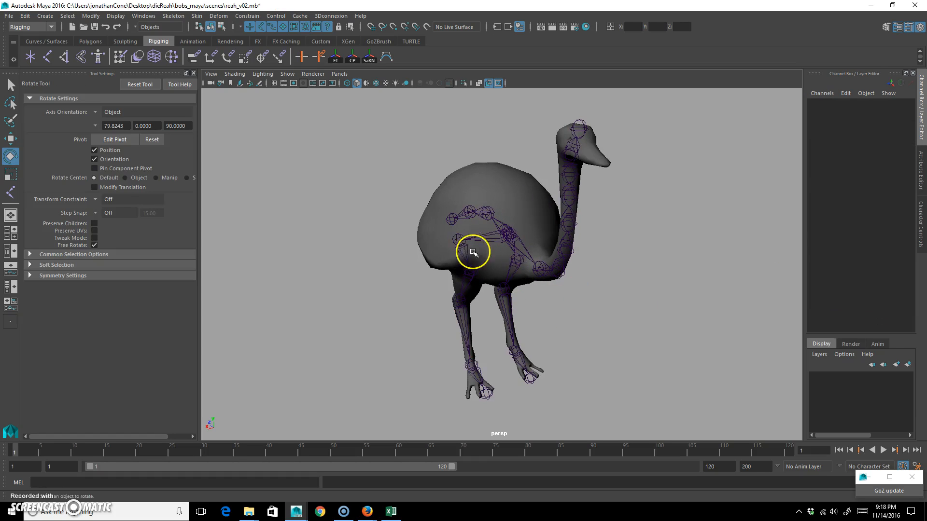
click(461, 242)
alt+drag(494, 266, 538, 280)
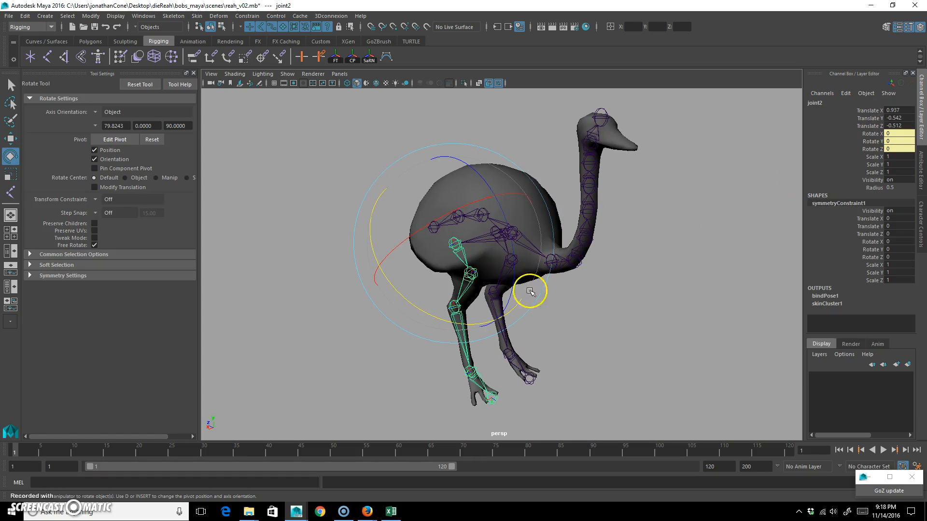
key(q)
click(465, 305)
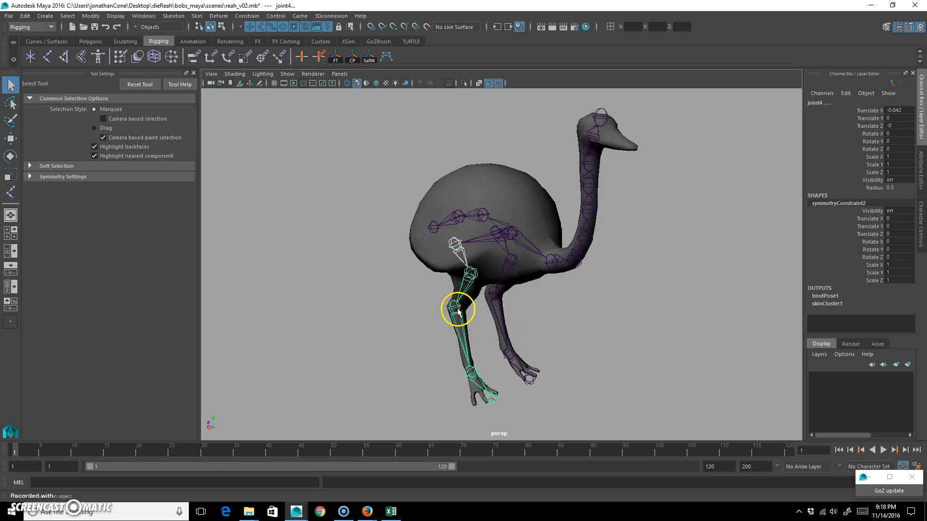
click(493, 396)
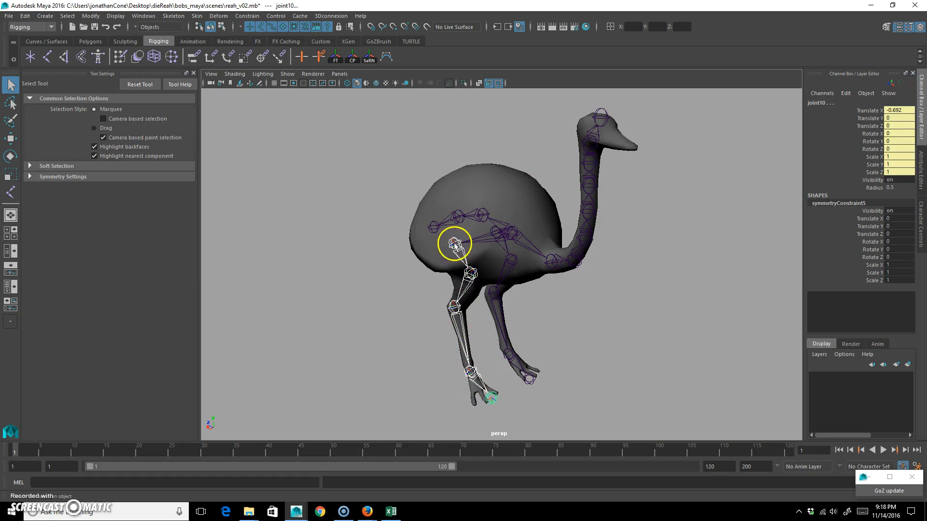
drag(876, 111, 878, 185)
right_click(856, 128)
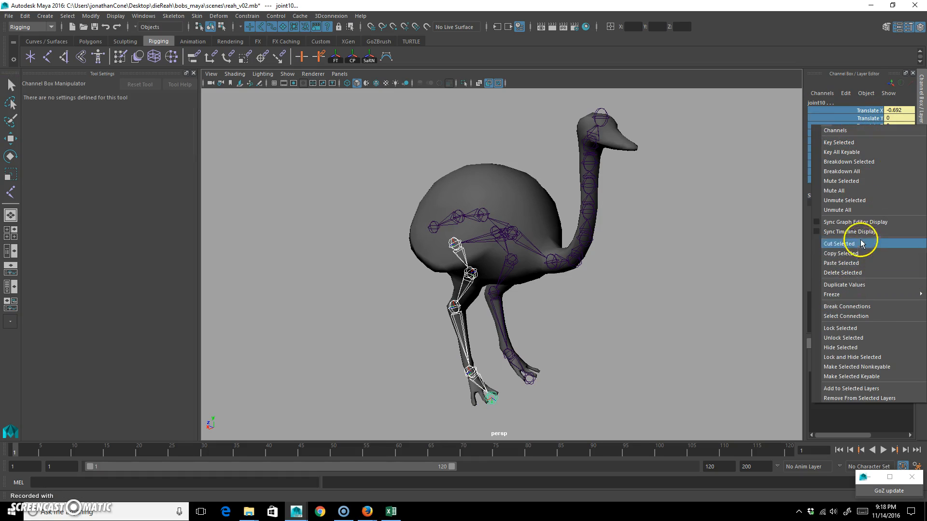
click(856, 315)
key(q)
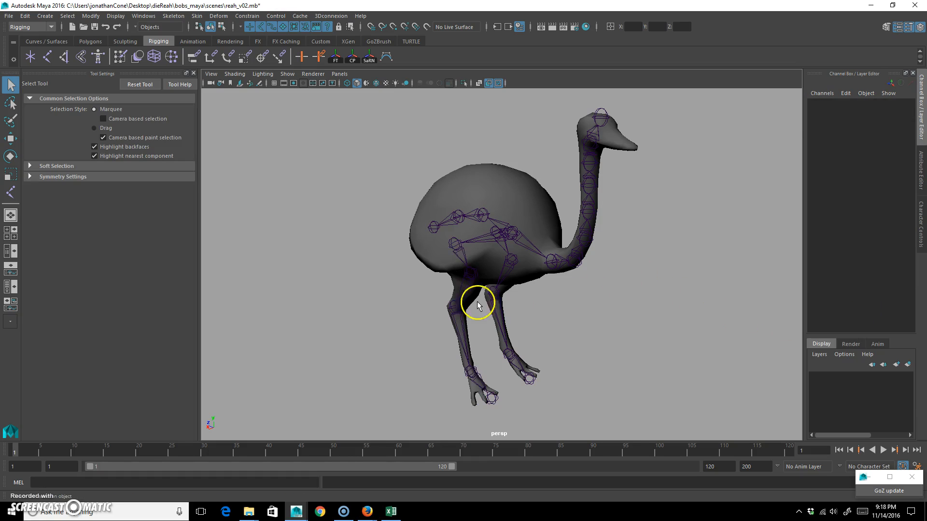
Step: Test-rotate the second joint of the original leg, undo the rotation and clear the selection
click(455, 243)
click(511, 289)
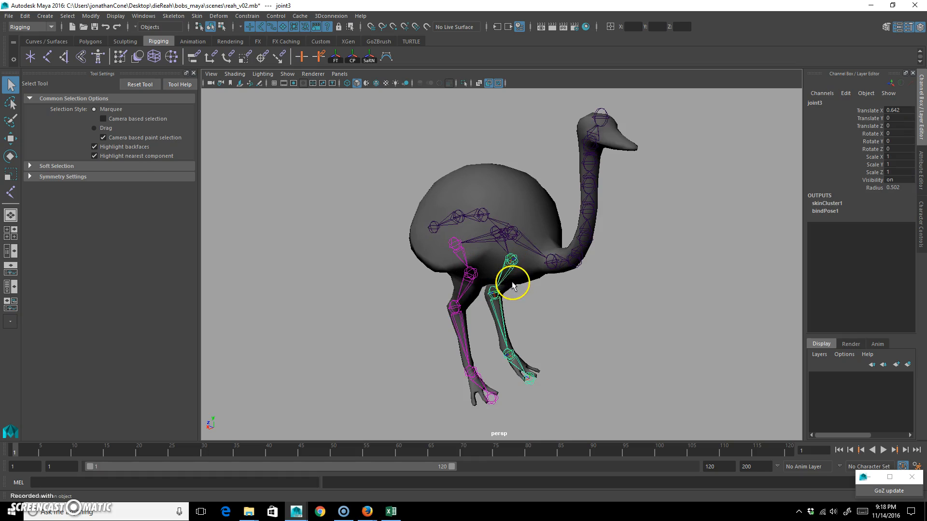
key(e)
drag(571, 238, 571, 295)
key(ctrl+z)
click(643, 337)
Step: Try rotating the mirrored leg's third joint to see whether it moves independently
click(453, 307)
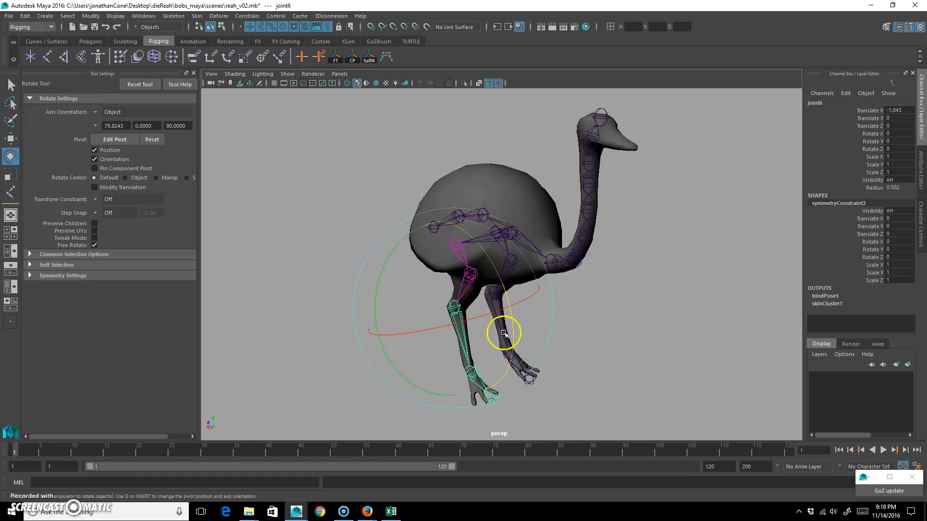
alt+drag(546, 349, 474, 294)
alt+drag(548, 265, 478, 274)
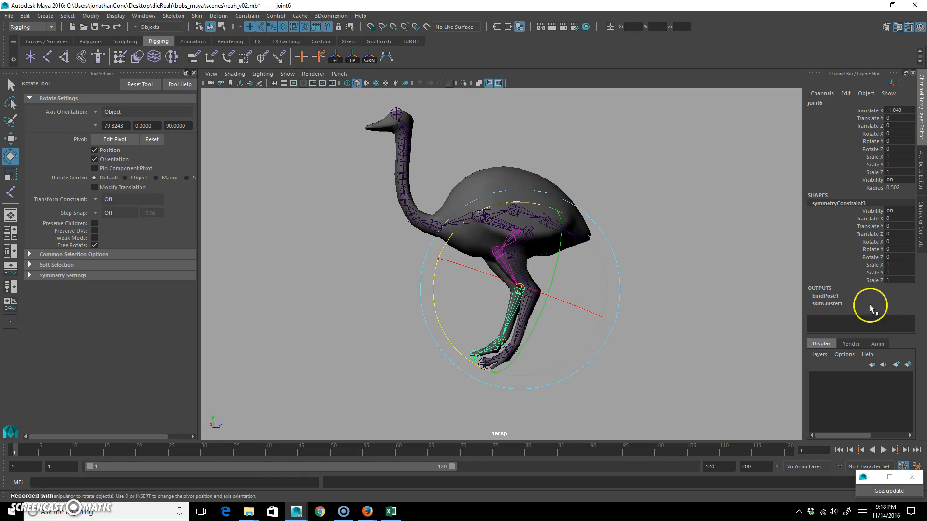
alt+drag(540, 288, 555, 286)
click(666, 227)
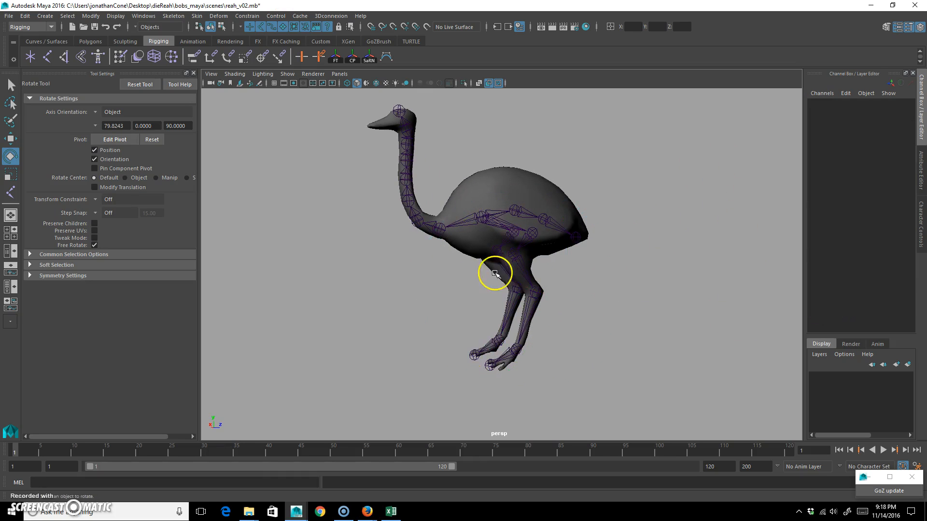
Step: Test-rotate the mirrored leg's second joint again, undo the rotation and deselect it
alt+drag(494, 274, 511, 275)
click(500, 252)
mouse_move(451, 191)
mouse_down()
mouse_move(437, 186)
mouse_move(407, 227)
mouse_move(462, 169)
mouse_move(455, 175)
mouse_up()
key(ctrl+z)
click(703, 274)
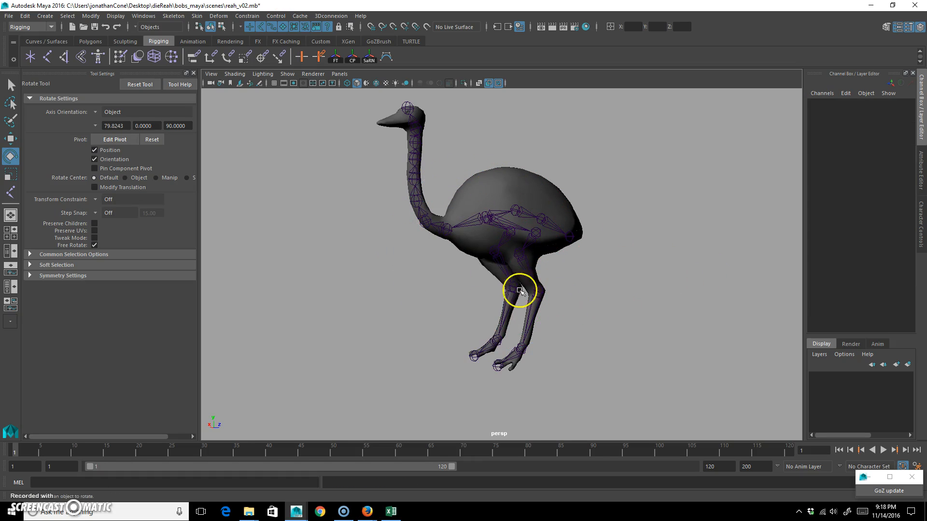
Step: Walk up and down the mirrored leg's hierarchy to examine its joints and symmetry constraint nodes
click(513, 286)
key(Up)
key(Down)
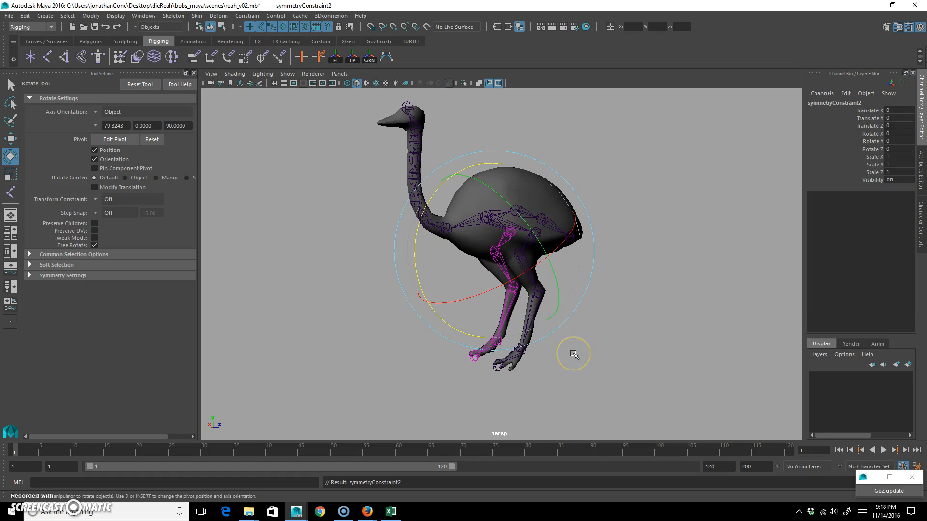
key(Up)
key(Up)
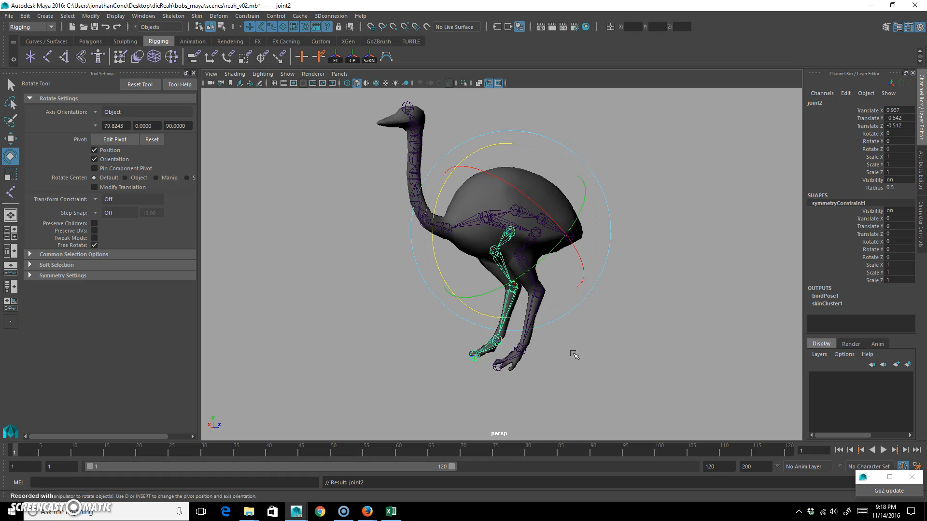
key(Down)
key(Up)
key(Down)
click(660, 277)
click(503, 273)
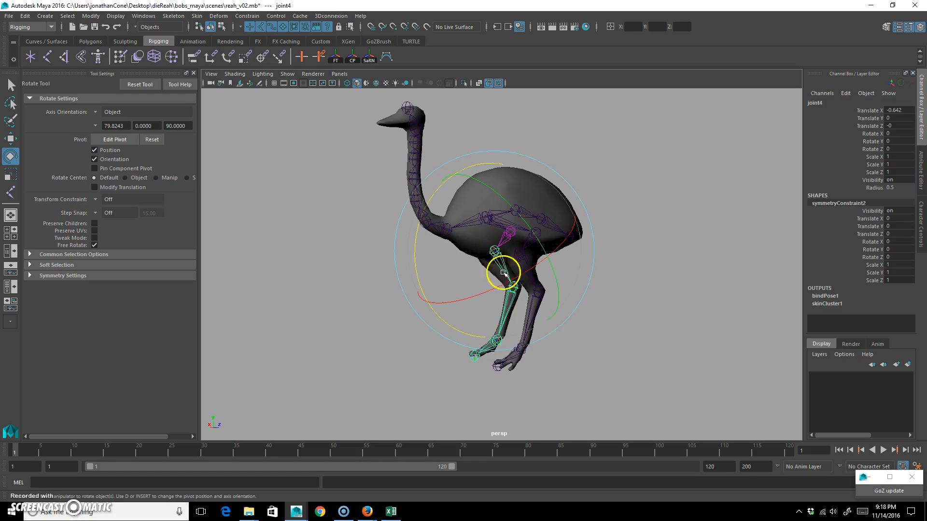
Step: Delete symmetryConstraint1 through symmetryConstraint5 from the mirrored leg's joints in the Hypergraph Hierarchy, and close that window
click(156, 17)
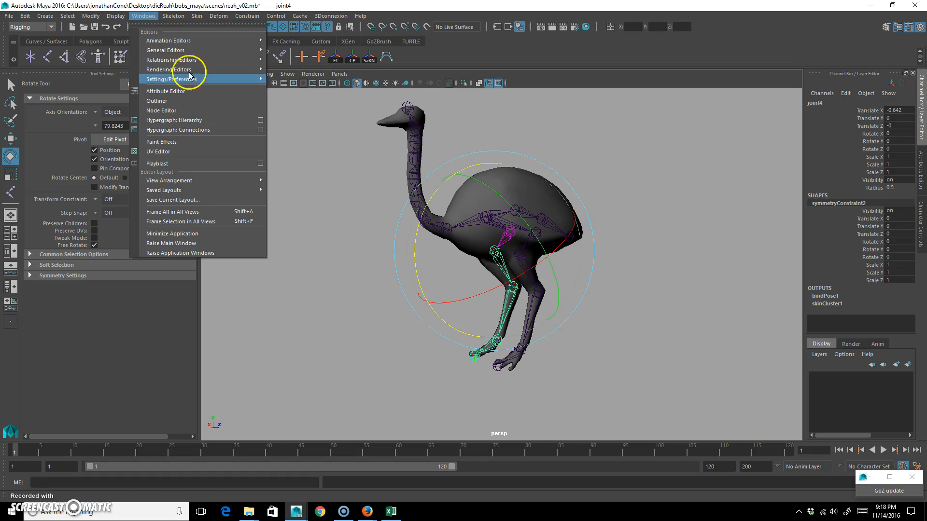
click(201, 119)
scroll(735, 262, up, 8)
click(701, 192)
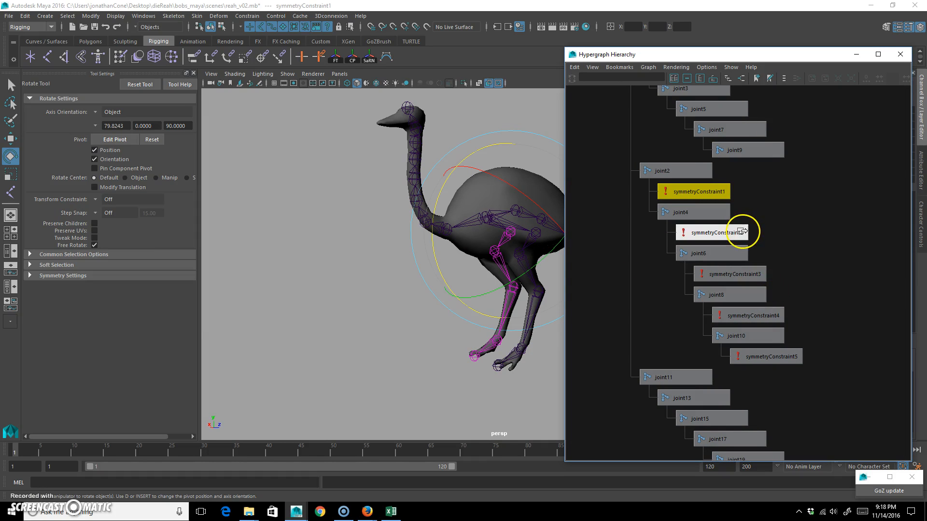
shift+click(750, 277)
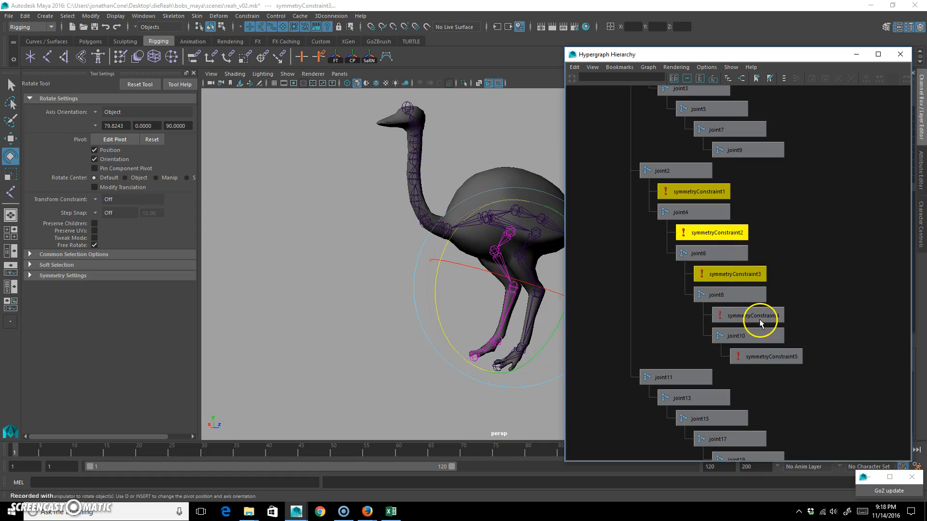
shift+click(761, 317)
shift+click(787, 356)
key(Delete)
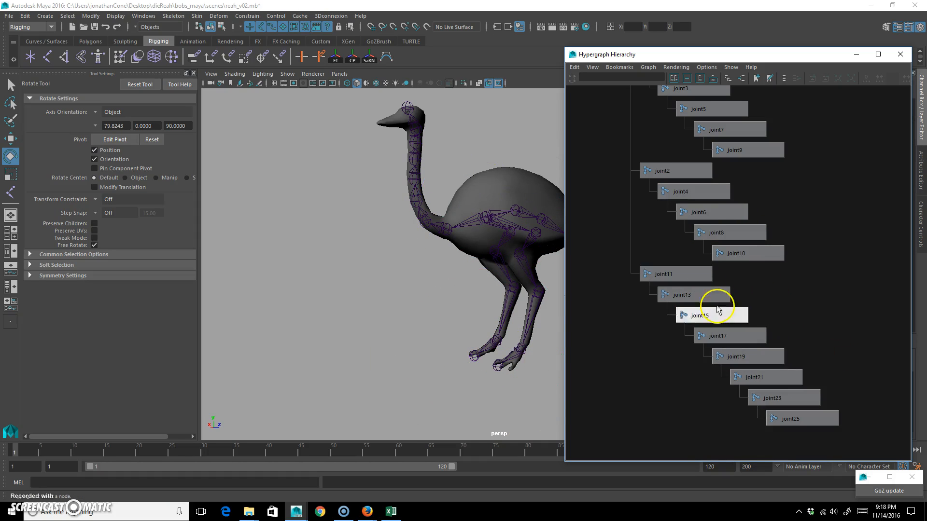
scroll(746, 283, down, 3)
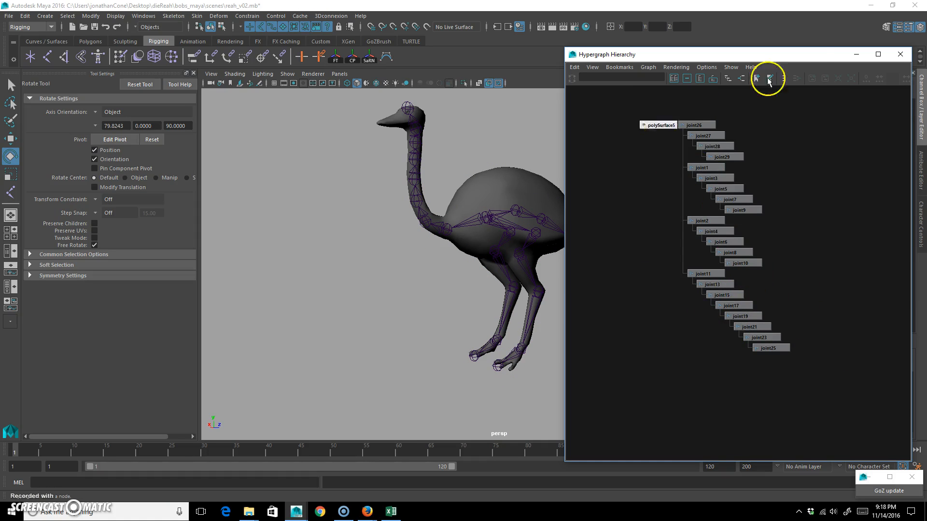
click(900, 54)
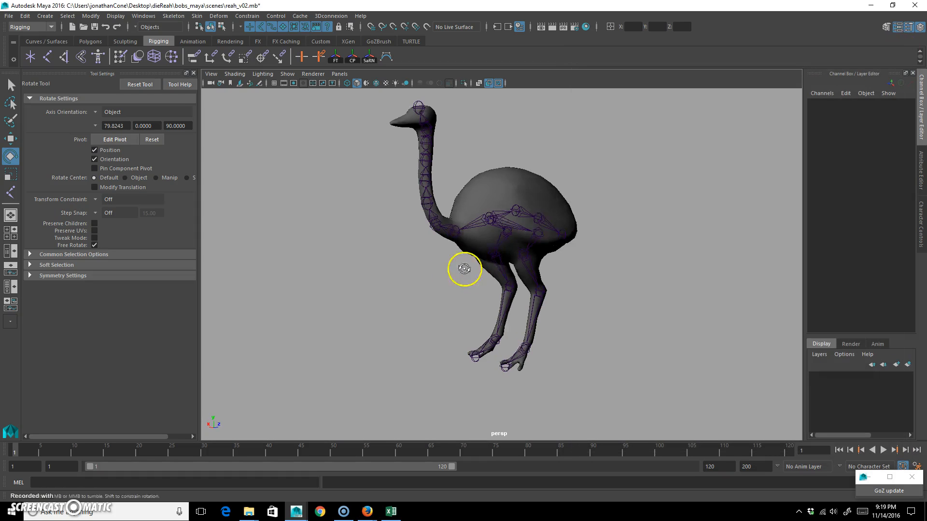
Step: Rotate the mirrored leg's second joint to check its freedom from the symmetry constraints, and undo the rotation
click(497, 253)
alt+drag(533, 296, 424, 228)
key(ctrl+z)
click(636, 327)
Step: Examine the legs and their joint chains from several angles
alt+drag(636, 326, 560, 313)
alt+right_drag(461, 249, 551, 292)
alt+drag(550, 292, 533, 288)
alt+drag(466, 311, 610, 265)
alt+right_drag(618, 260, 449, 275)
alt+drag(448, 276, 484, 309)
alt+drag(526, 348, 511, 231)
alt+drag(527, 390, 552, 240)
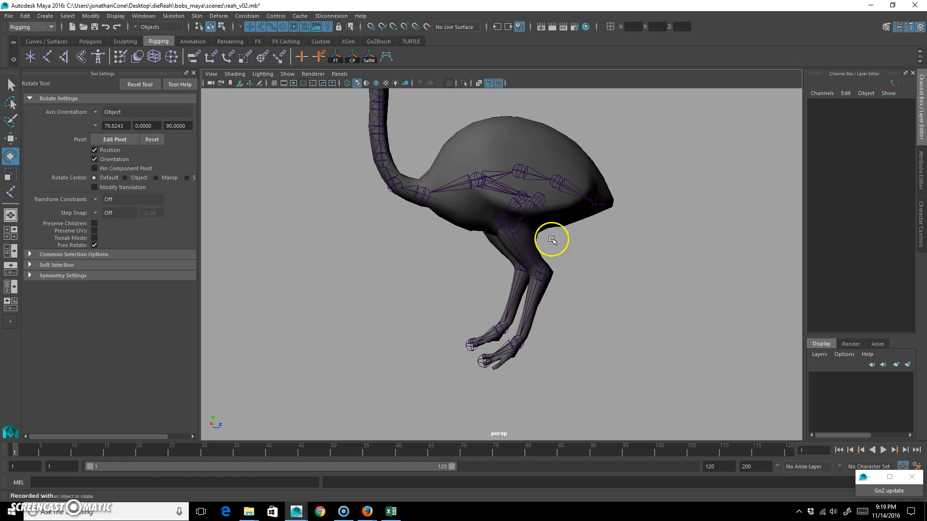
Step: Set up the IK Handle tool with the Rotate-Plane Solver
click(173, 16)
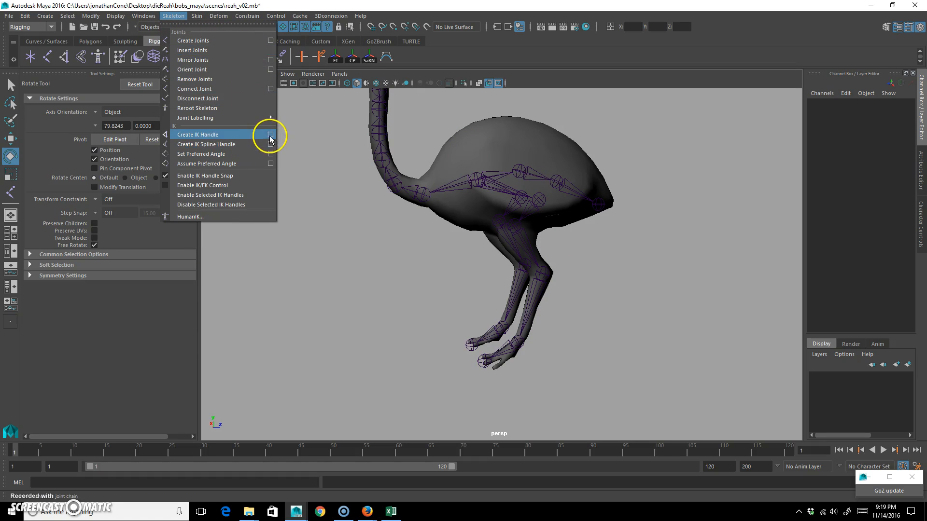
click(270, 138)
click(155, 111)
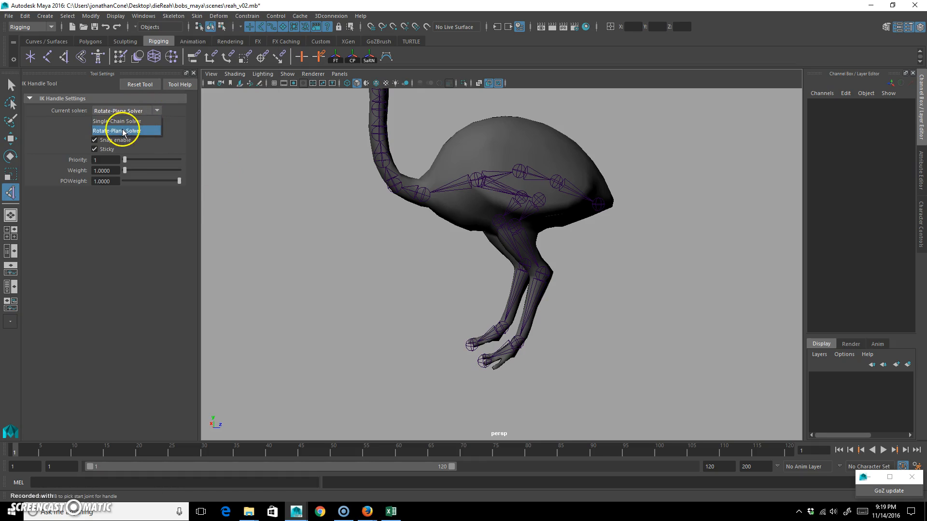
click(123, 132)
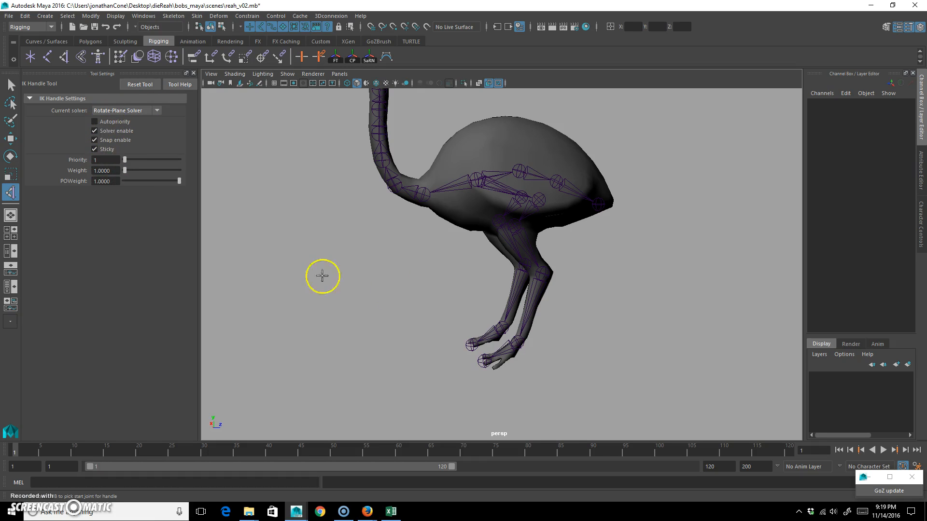
alt+right_drag(297, 264, 418, 277)
alt+middle_drag(418, 277, 377, 265)
Step: Try to create an IK handle starting at the original leg's root joint
key(e)
alt+drag(520, 217, 533, 228)
click(9, 192)
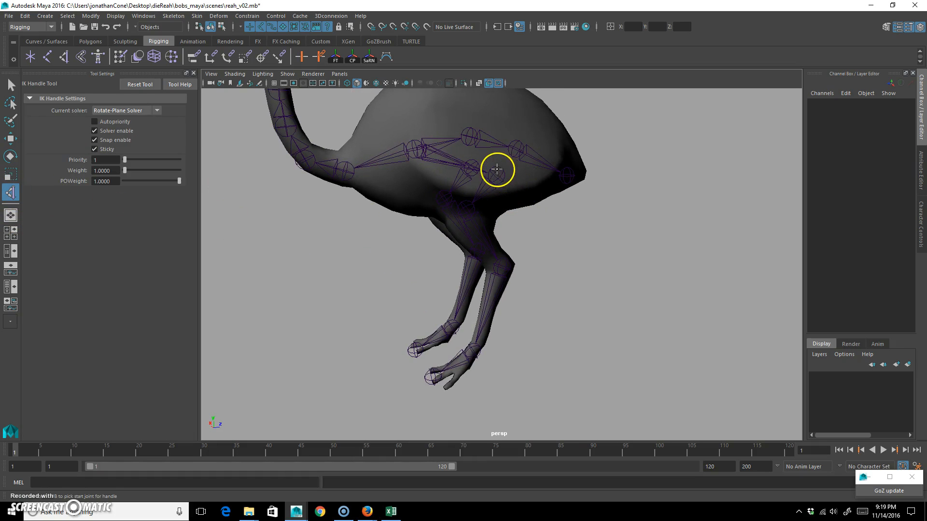
click(497, 169)
alt+middle_drag(532, 250, 531, 202)
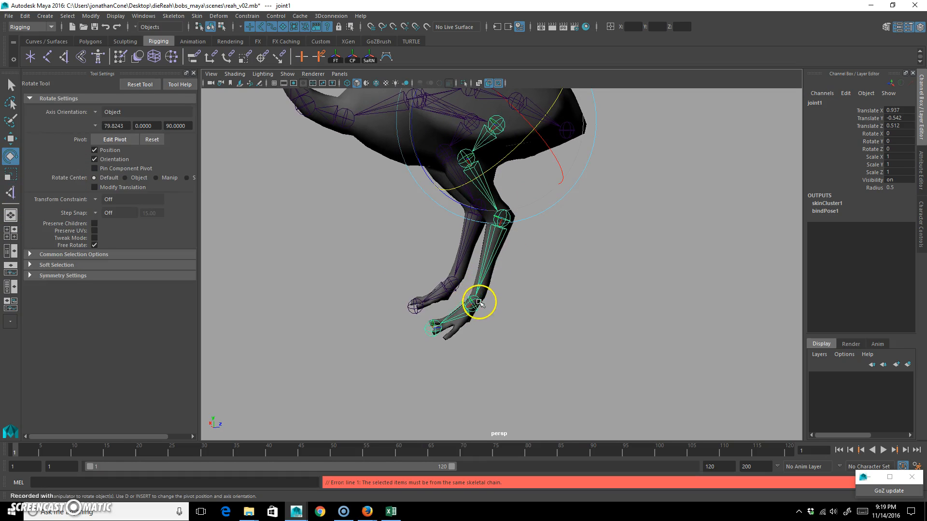
click(592, 210)
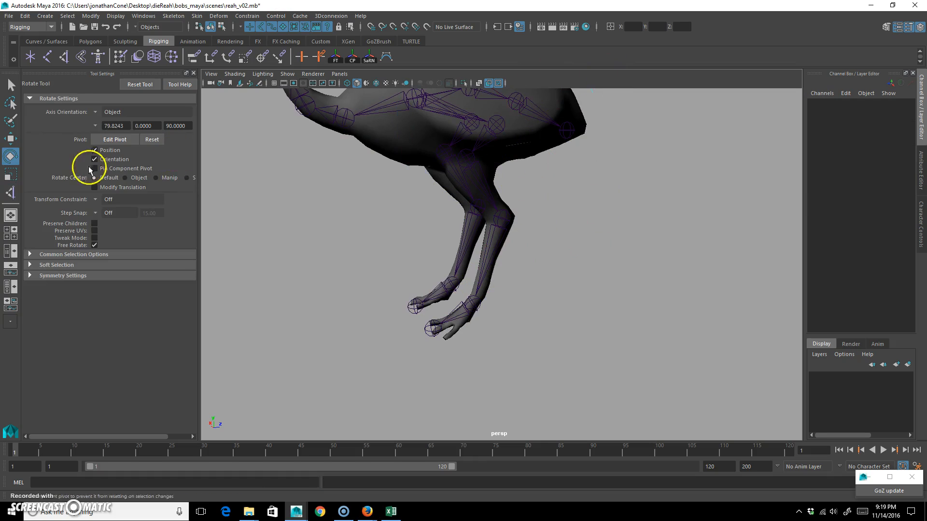
Step: Create a Rotate-Plane IK handle on the original leg from its root joint to the ankle joint
click(10, 193)
click(495, 119)
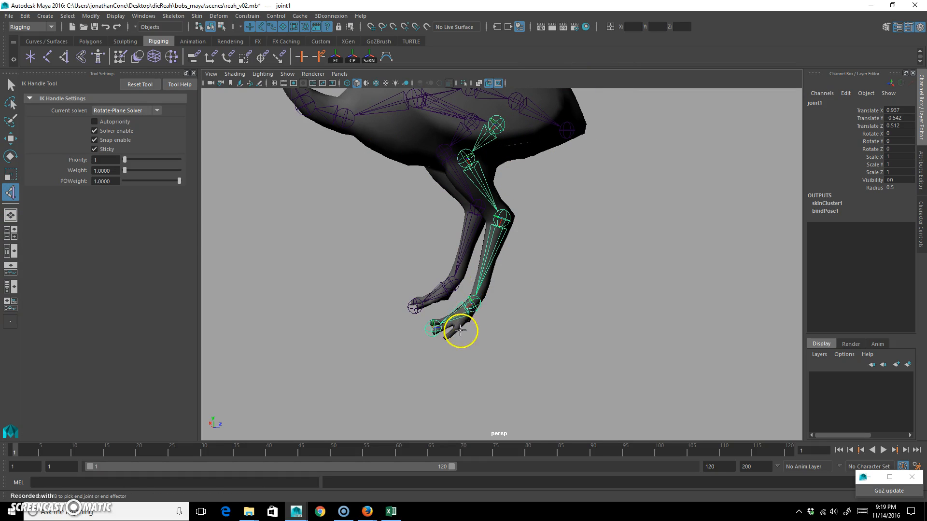
click(476, 307)
Step: Move the new IK handle to test how the original leg bends, and undo the move
alt+drag(561, 286, 487, 292)
key(w)
middle_drag(527, 235, 581, 213)
key(ctrl+z)
alt+drag(282, 232, 419, 214)
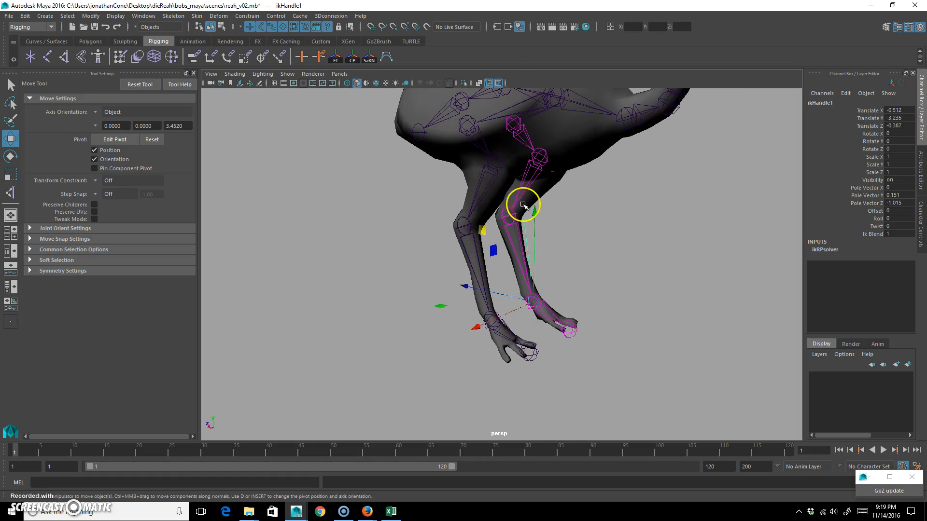
Step: Create a matching Rotate-Plane IK handle on the mirrored leg from its root joint to the ankle joint
key(y)
click(469, 121)
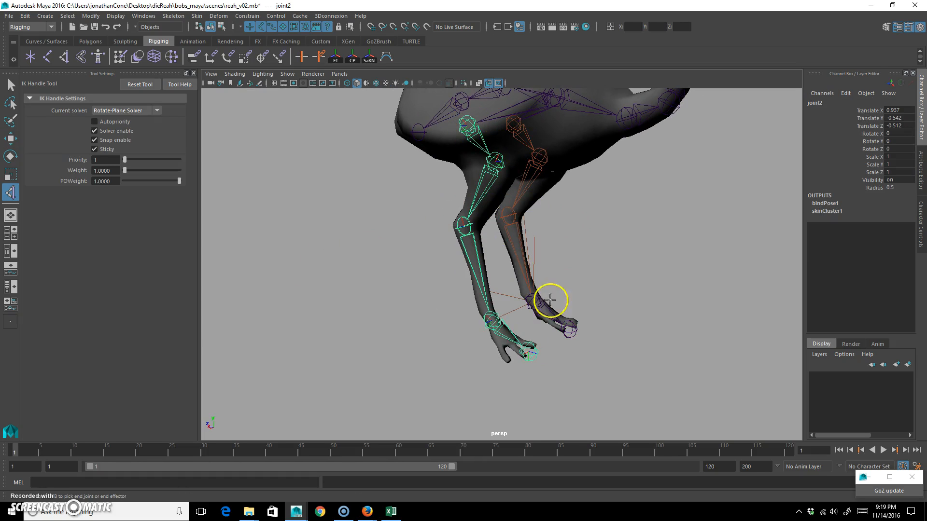
click(494, 315)
alt+drag(594, 354, 463, 324)
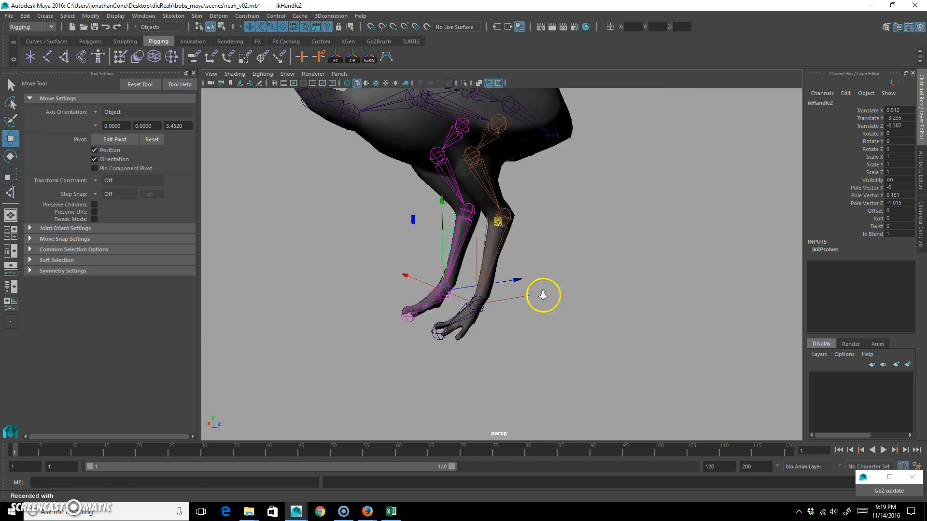
Step: Start the IK Spline Handle tool with Root on curve enabled and Auto parent curve disabled
alt+right_drag(542, 294, 429, 241)
alt+middle_drag(429, 241, 507, 356)
alt+drag(507, 356, 406, 341)
alt+right_drag(364, 336, 476, 320)
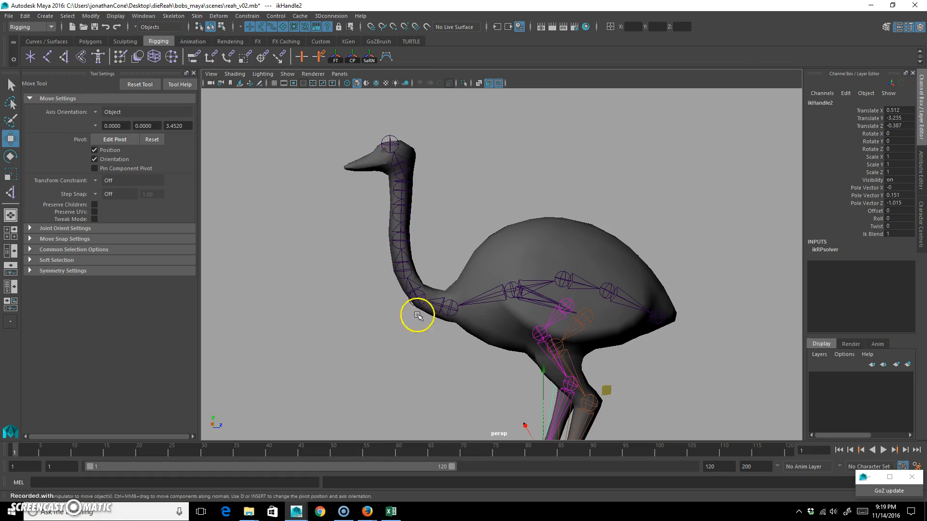
click(181, 16)
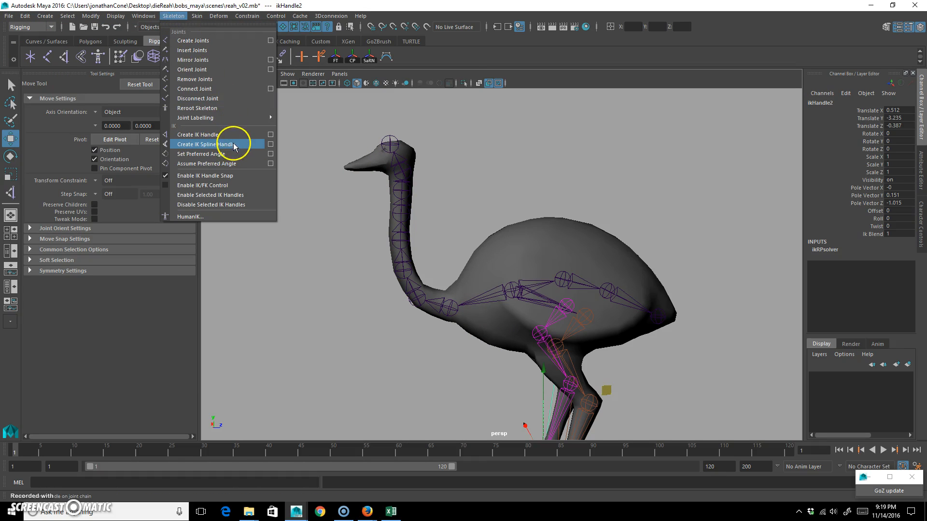
click(272, 145)
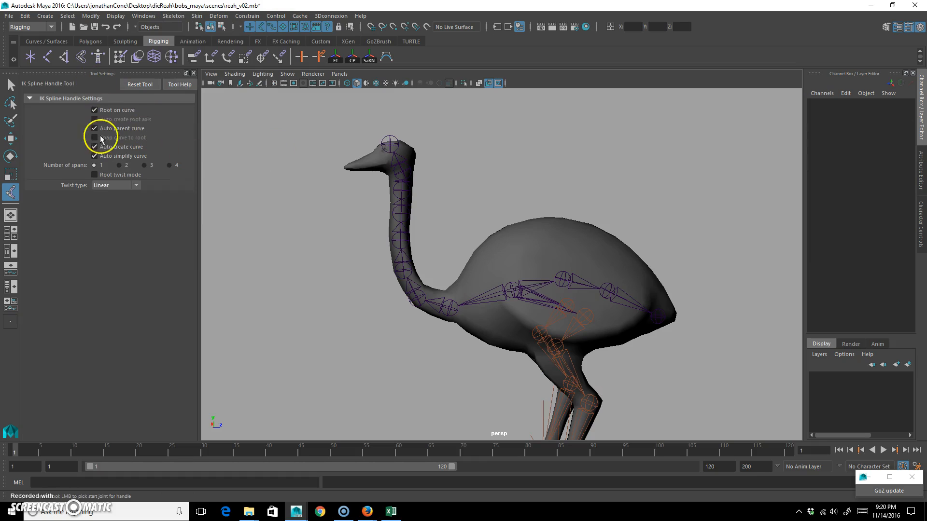
click(111, 112)
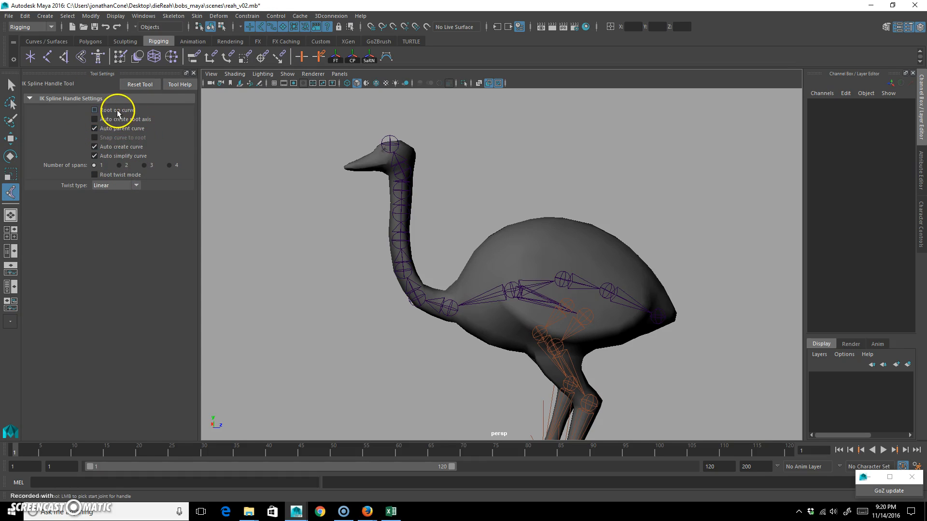
click(118, 128)
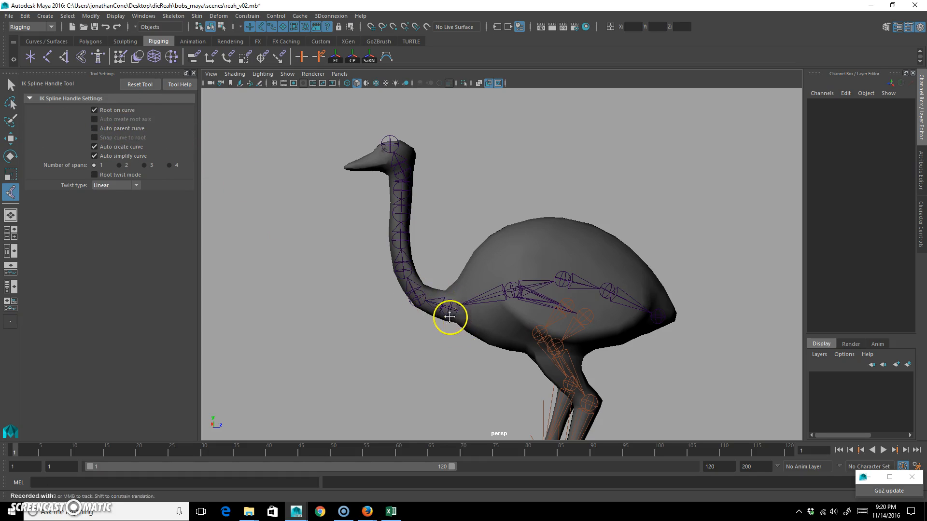
Step: Create a spline IK handle on the neck from its base joint to the joint just below the head
alt+middle_drag(449, 317, 426, 303)
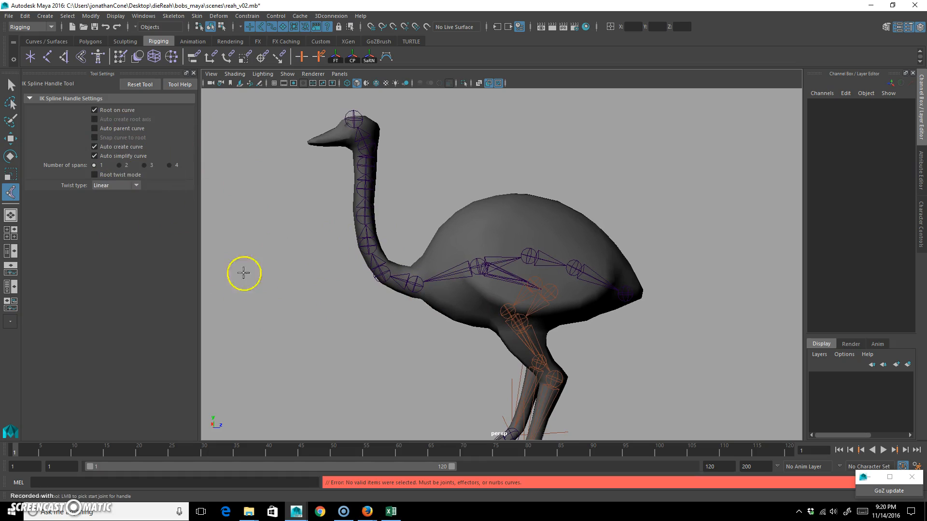
click(135, 185)
click(171, 233)
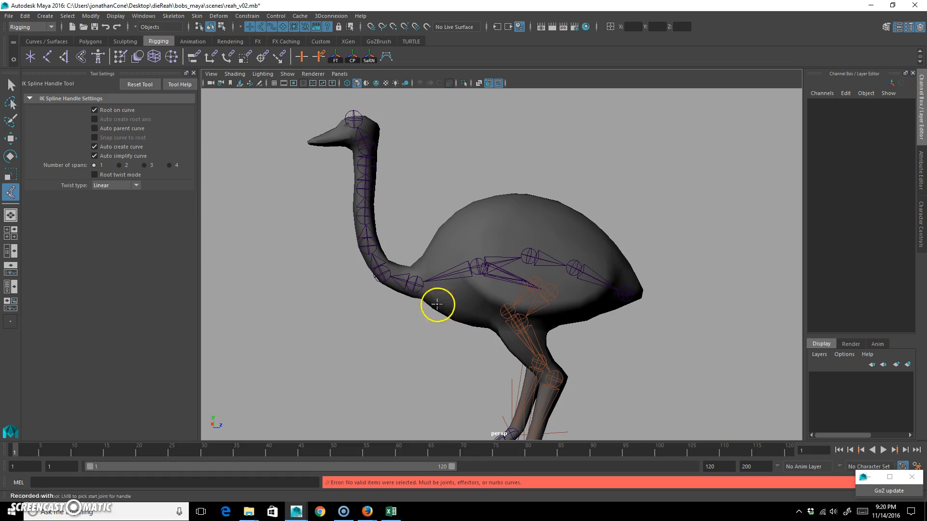
click(416, 284)
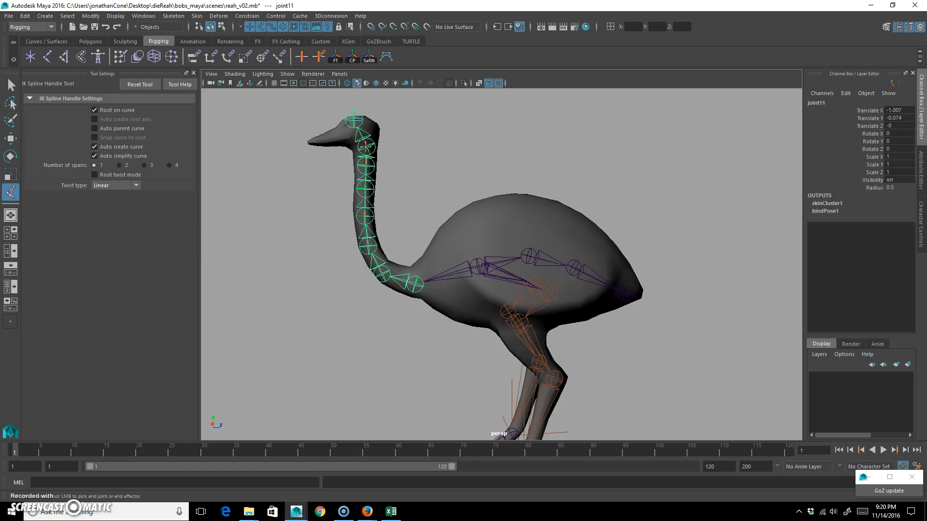
click(375, 155)
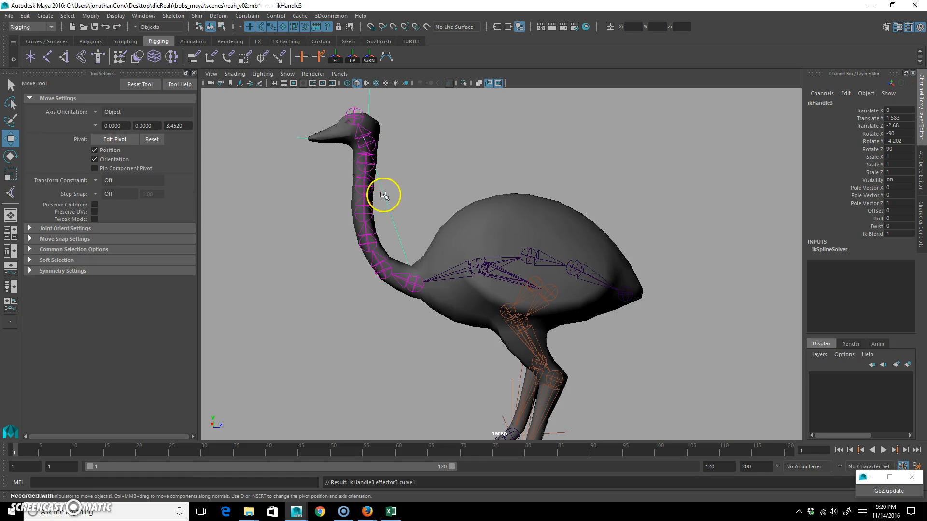
Step: Clear the selection and examine the neck and leg IK handles on the whole model from several angles
alt+drag(428, 197, 393, 226)
alt+middle_drag(563, 309, 551, 302)
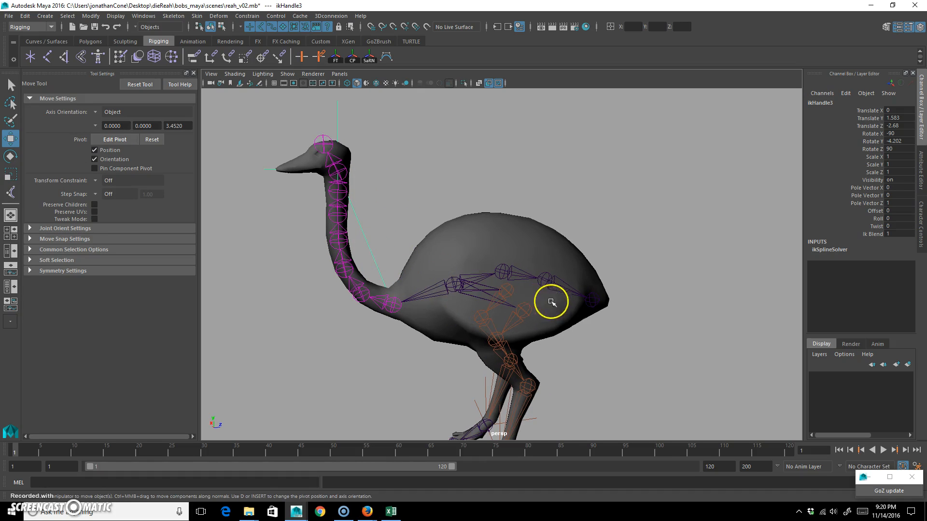
click(459, 148)
alt+drag(471, 192, 488, 214)
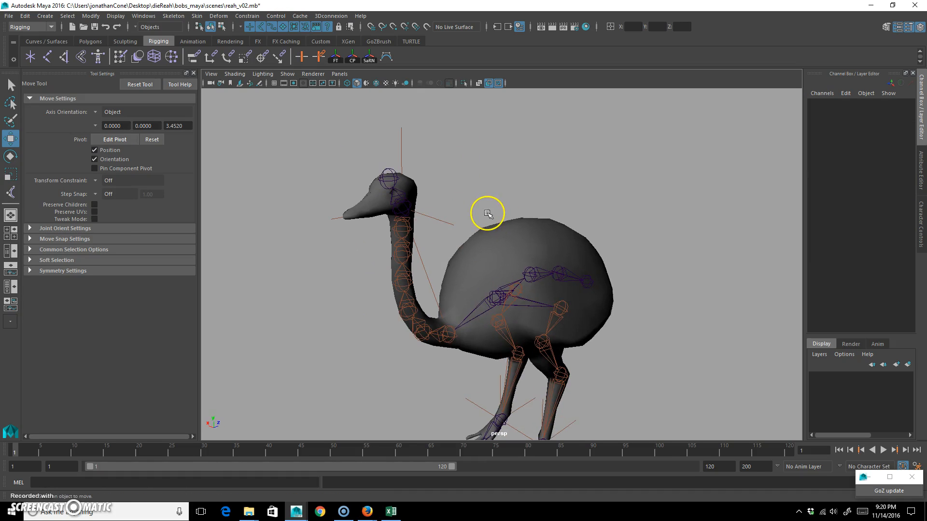
alt+middle_drag(641, 374, 637, 318)
alt+drag(638, 318, 579, 304)
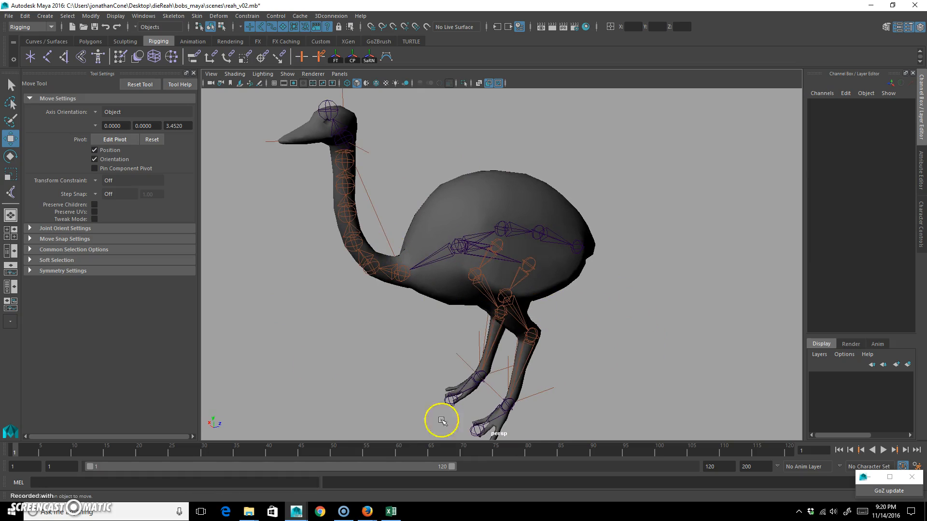
alt+drag(485, 332, 416, 243)
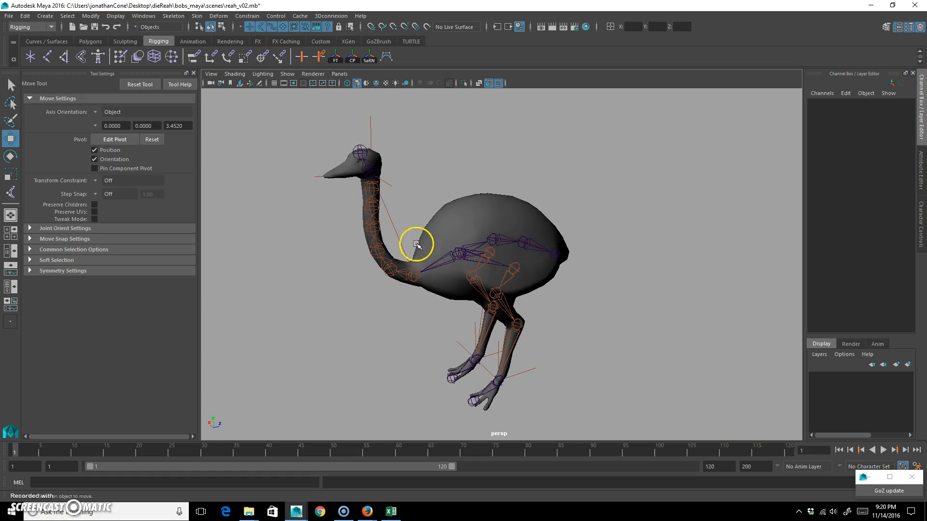
click(480, 393)
click(529, 356)
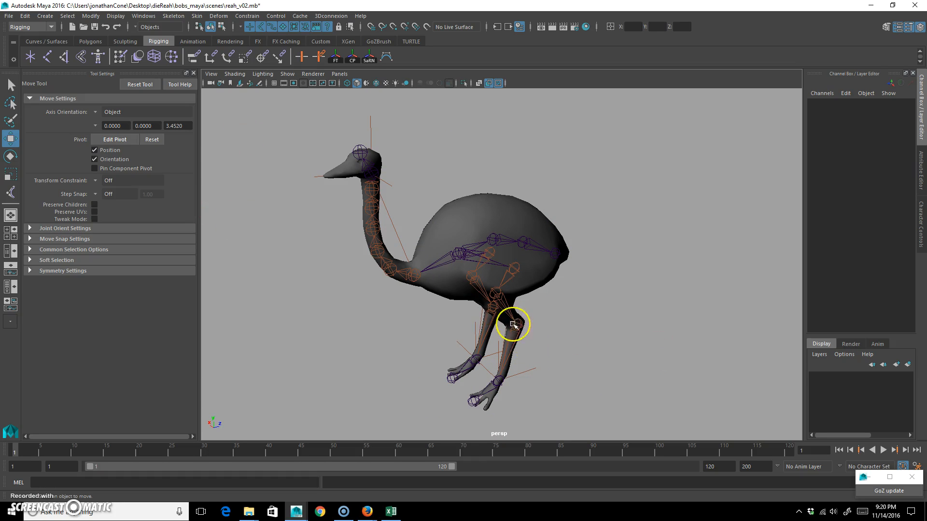
alt+drag(513, 325, 507, 325)
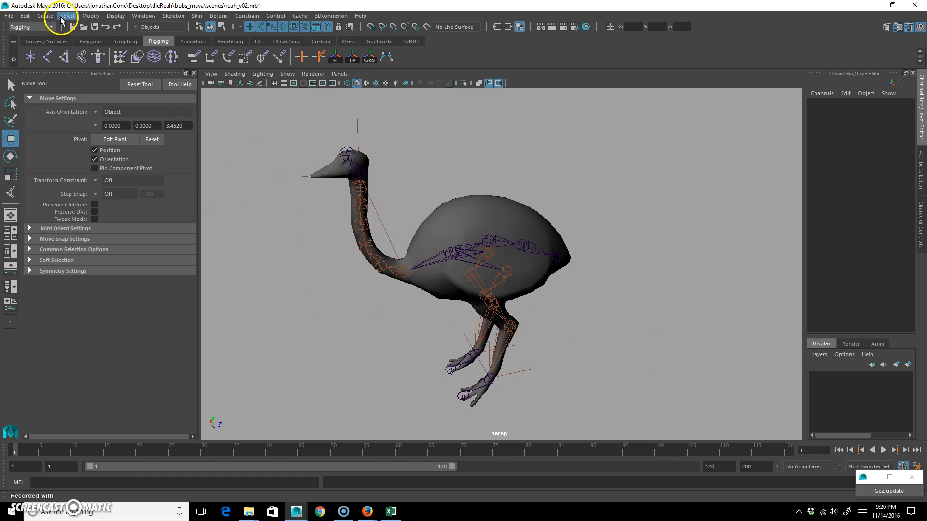
Step: Create a NURBS circle and lower it to the bird's feet, at a Translate Y of about -3.56
click(45, 16)
click(45, 16)
click(45, 16)
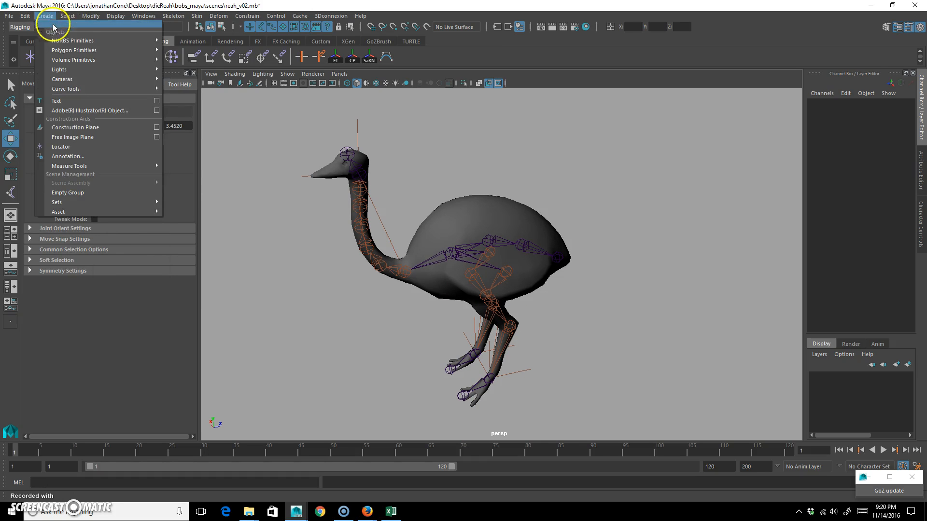
mouse_move(91, 40)
click(201, 108)
alt+drag(516, 327, 494, 302)
drag(551, 145, 505, 282)
Step: Scale the circle uniformly to about 2.85 and center it around the feet at a Translate Z of about -0.41
scroll(515, 316, down, 3)
alt+drag(515, 319, 589, 331)
key(r)
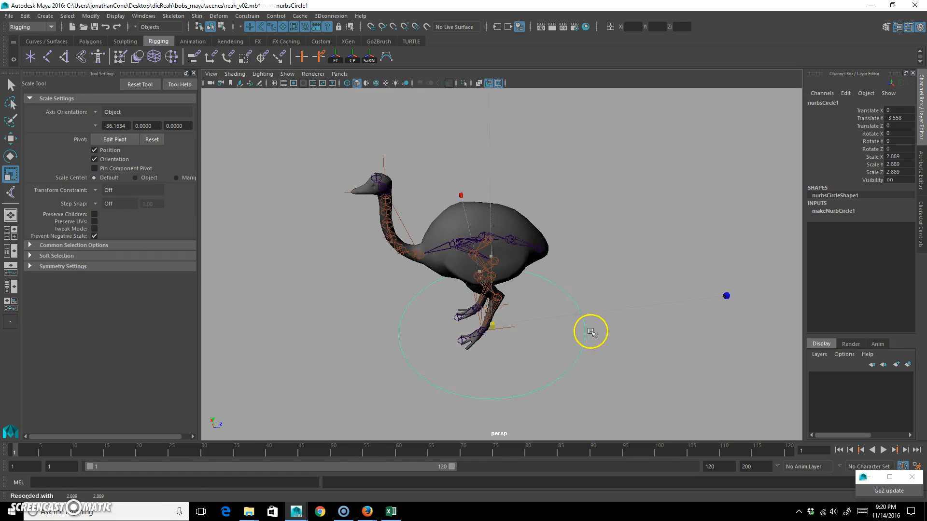
key(w)
drag(512, 333, 581, 315)
alt+drag(456, 299, 469, 302)
alt+right_drag(470, 302, 513, 302)
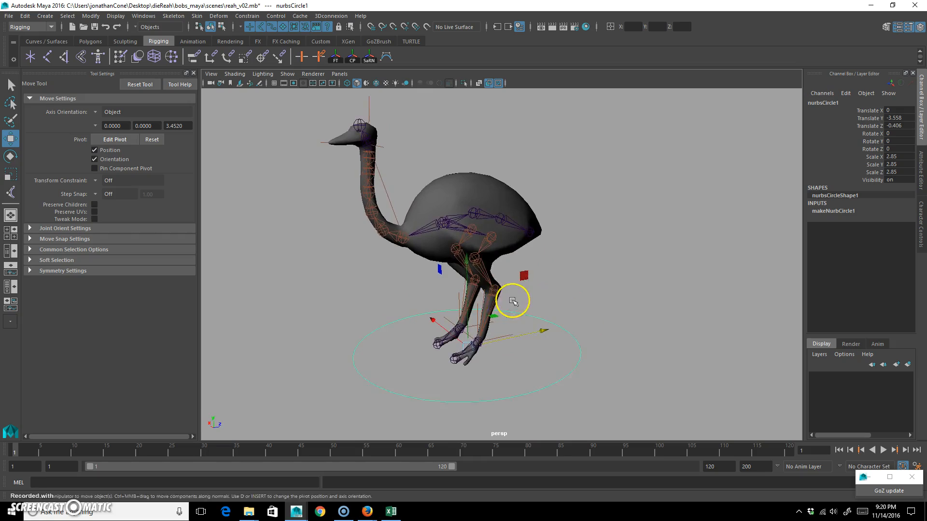
alt+drag(513, 303, 521, 299)
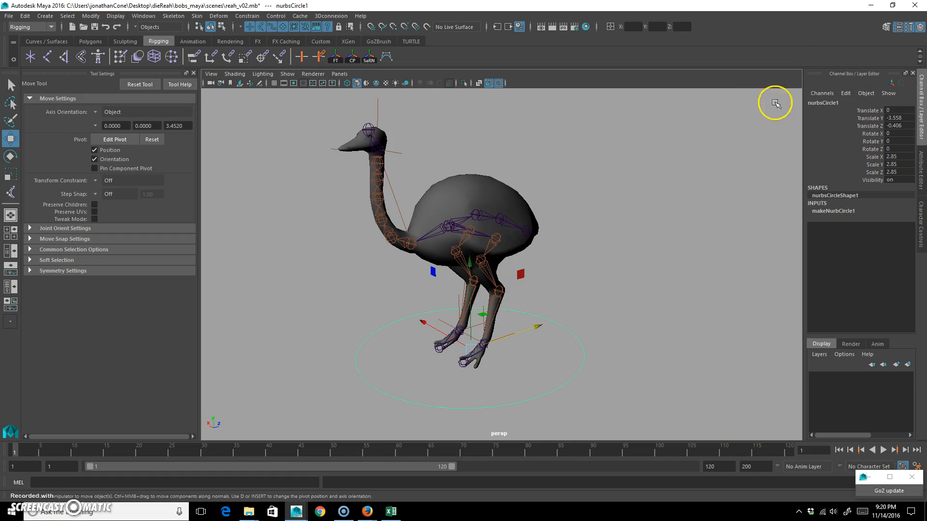
alt+drag(596, 311, 597, 309)
Step: Rename the circle around the feet RootController and freeze its transformations
double_click(823, 103)
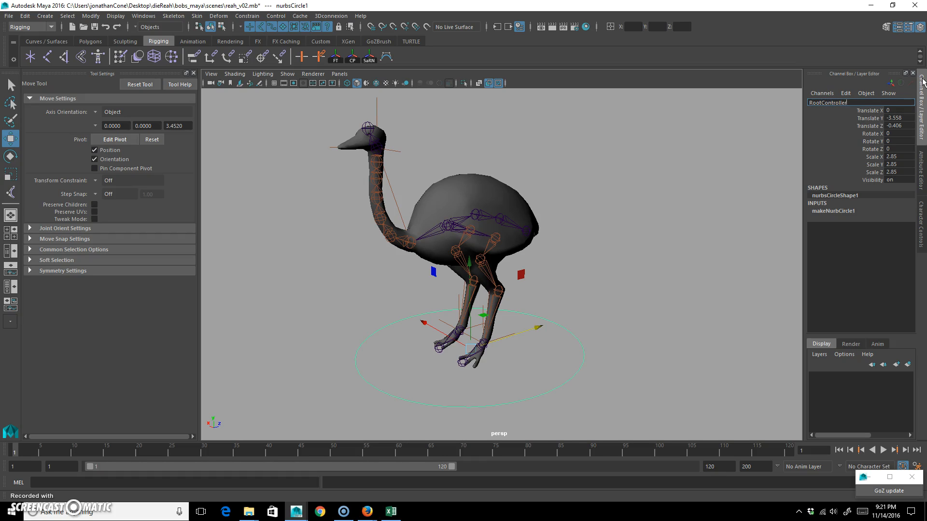
key(Return)
alt+drag(543, 205, 542, 211)
click(25, 16)
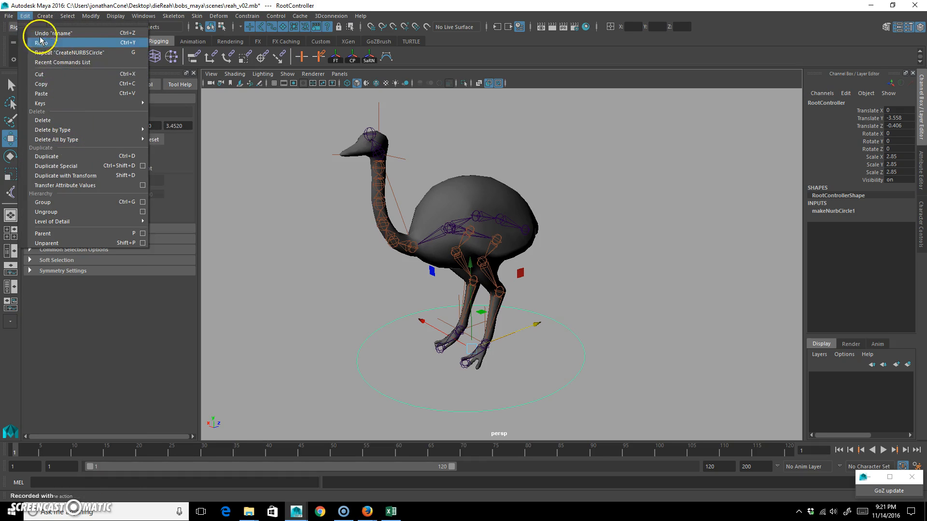
mouse_move(89, 17)
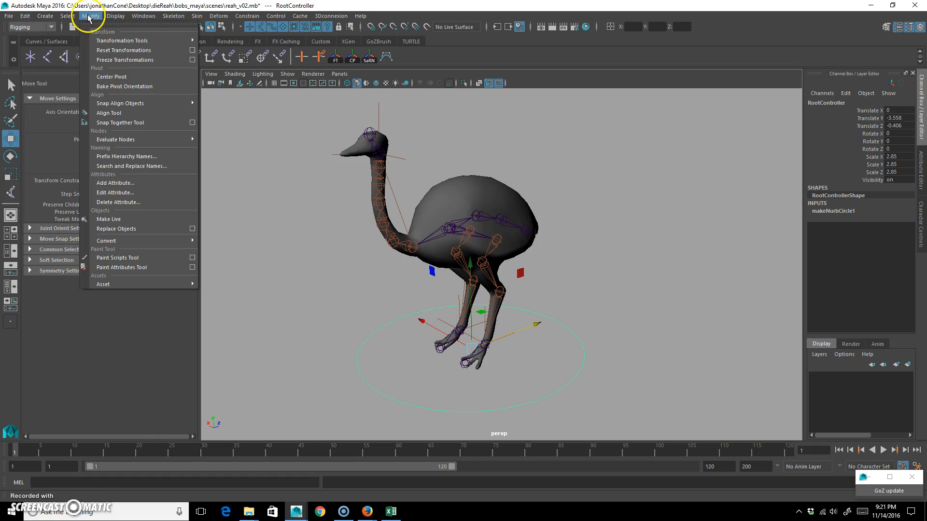
click(126, 59)
alt+drag(599, 263, 580, 269)
alt+drag(586, 333, 569, 279)
click(531, 327)
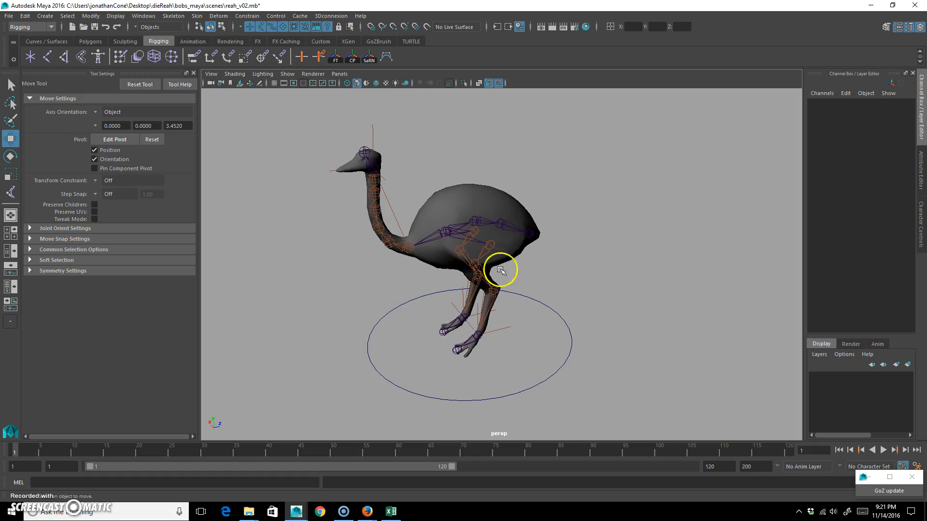
Step: Duplicate RootController and move the copy up to the front body joint, about 3.28 in Y and -0.71 in Z
drag(554, 351, 591, 319)
scroll(526, 310, down, 2)
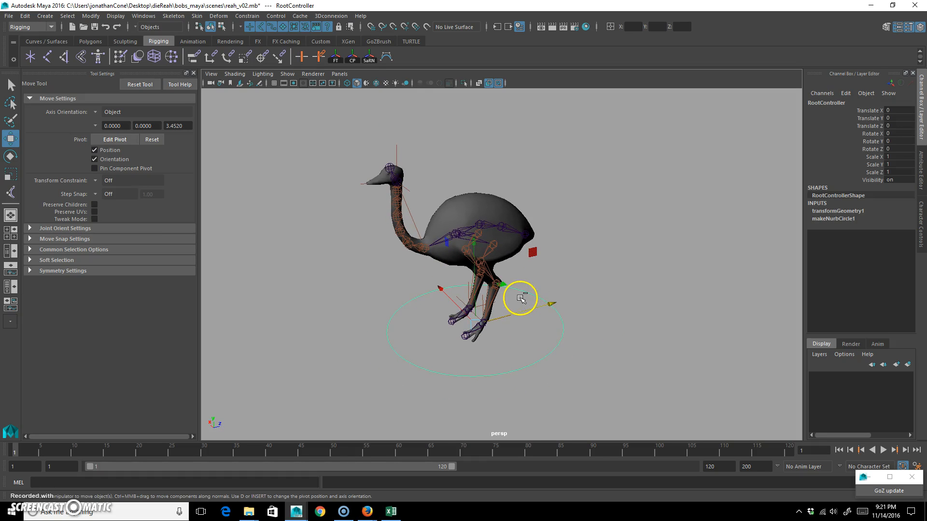
key(ctrl+d)
alt+drag(521, 296, 475, 314)
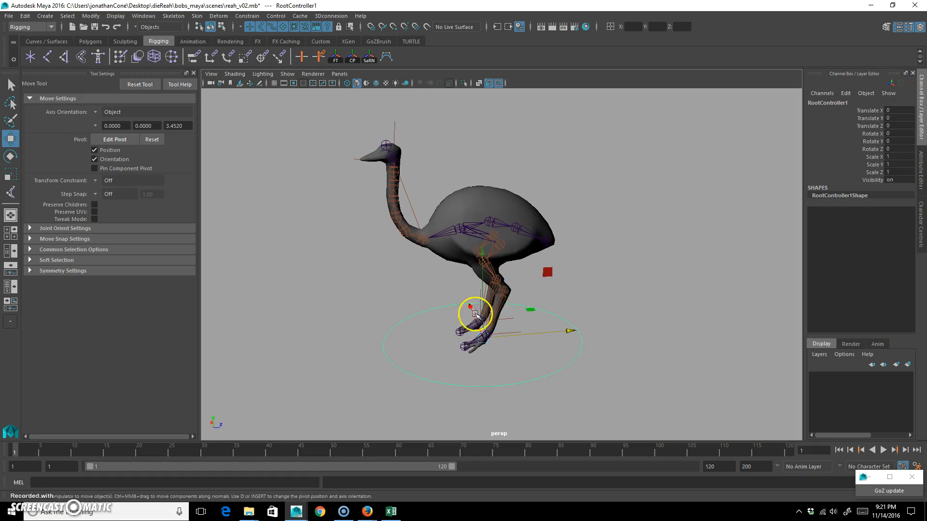
middle_drag(552, 269, 539, 158)
drag(539, 158, 525, 161)
alt+drag(542, 194, 547, 222)
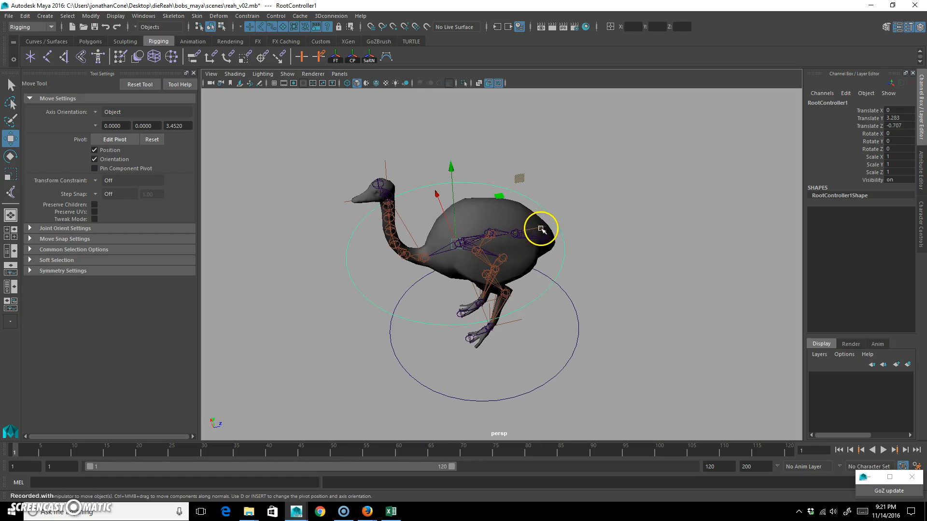
Step: Stand the duplicated circle upright with a -90 degree X rotation and scale it uniformly to about 0.56
key(r)
drag(457, 243, 364, 242)
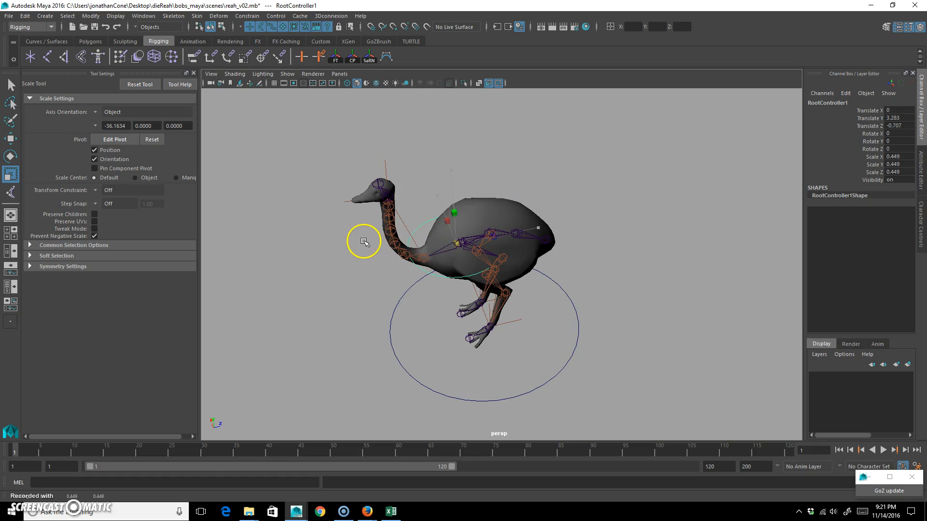
alt+drag(445, 273, 428, 252)
key(e)
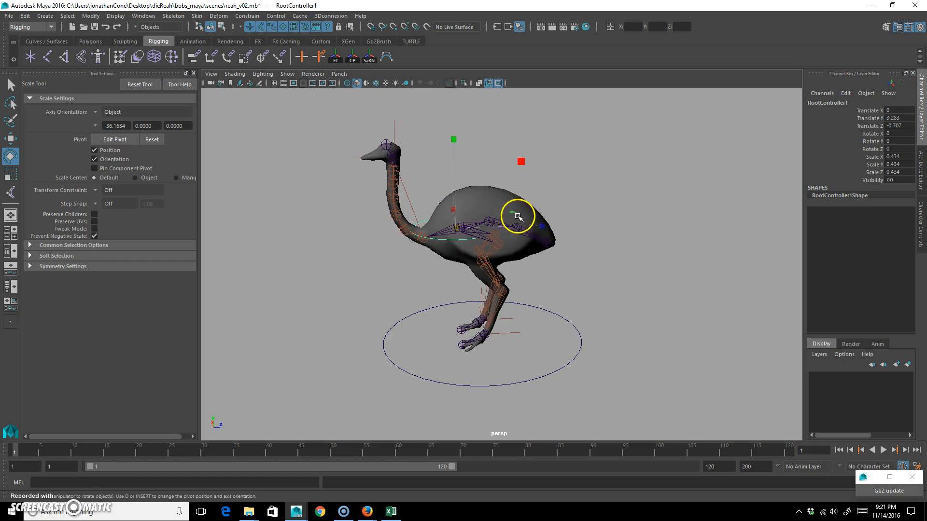
drag(519, 179, 390, 255)
key(r)
alt+right_drag(390, 255, 499, 232)
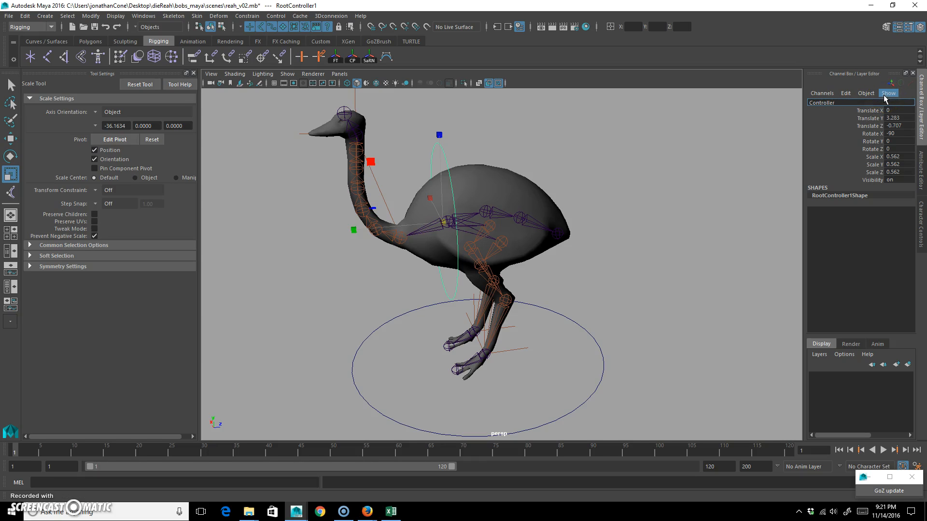
Step: Rename the upright circle hipsController and freeze its transformations using a newly added Freeze Transformations shelf shortcut
key(Return)
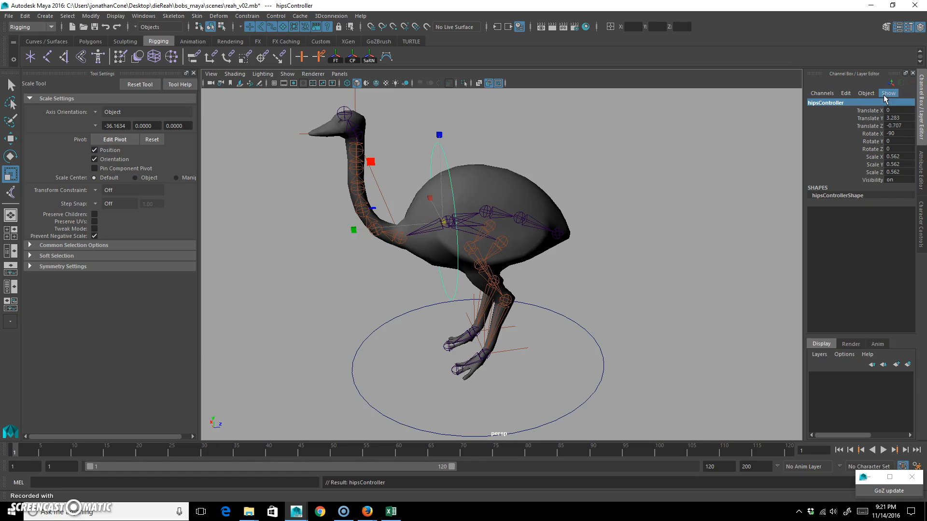
click(89, 17)
ctrl+shift+click(116, 62)
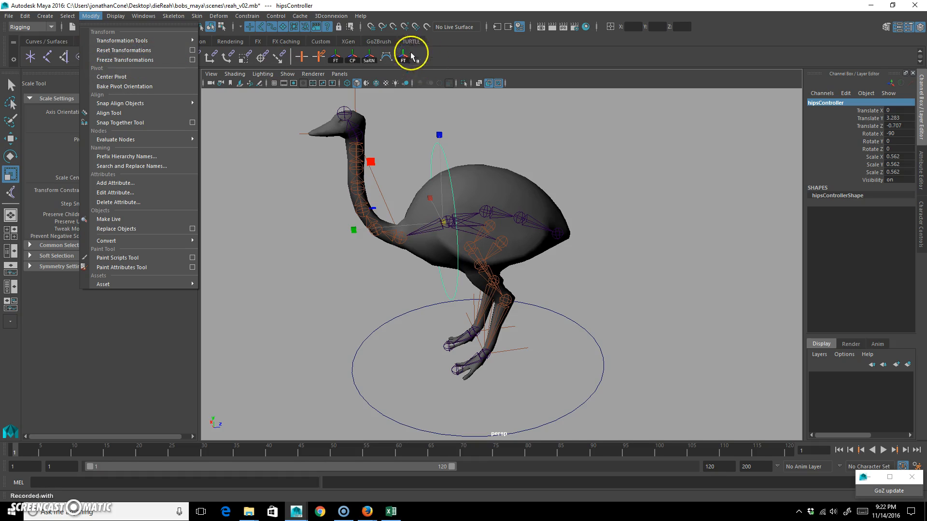
middle_drag(407, 59, 338, 55)
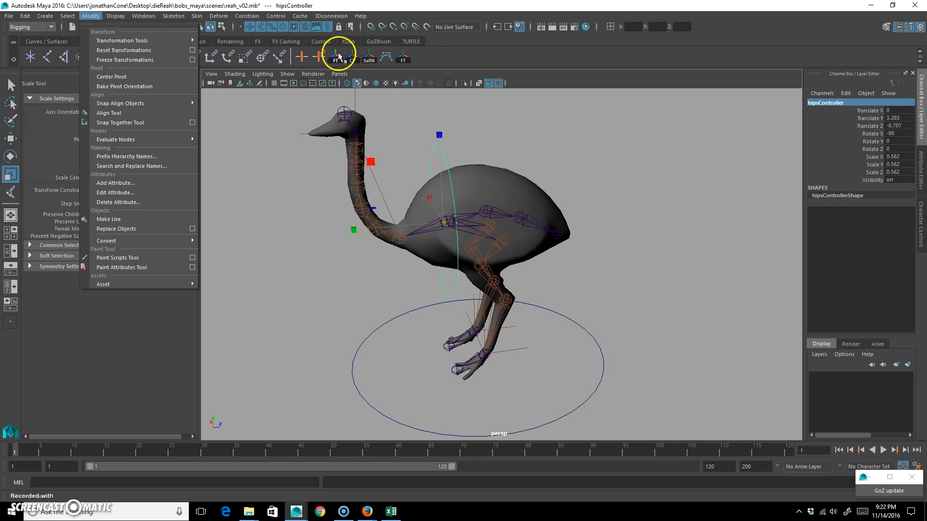
click(421, 52)
click(408, 62)
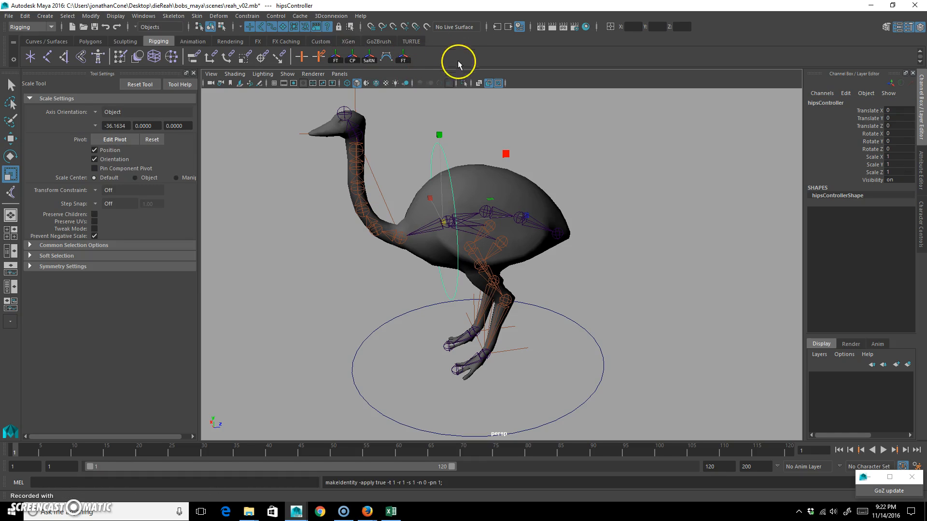
Step: Duplicate RootController again and move the copy to the spine joint behind hipsController, about 3.44 in Y and 0.2 in Z
alt+drag(587, 192, 589, 254)
click(571, 392)
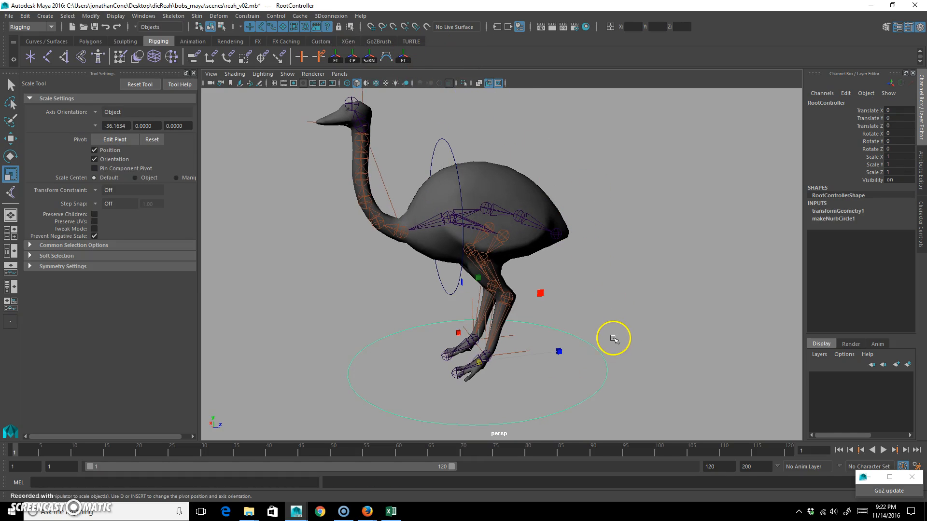
key(w)
alt+drag(501, 322, 559, 149)
alt+right_drag(559, 147, 603, 157)
alt+middle_drag(603, 157, 584, 195)
alt+drag(584, 195, 473, 253)
alt+drag(526, 298, 481, 288)
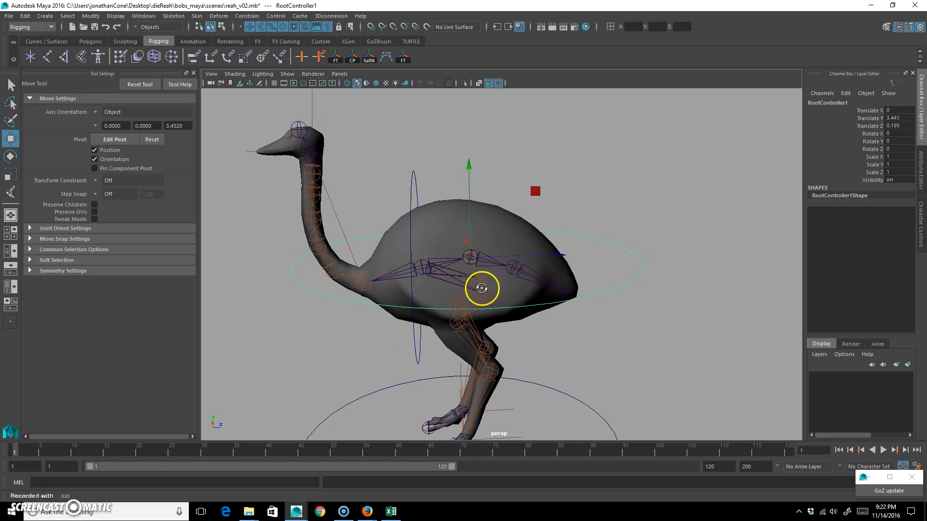
Step: Rotate the new circle about -85 degrees in X to stand it up and scale it uniformly to about 0.45
key(e)
drag(536, 197, 376, 145)
key(r)
drag(470, 257, 314, 244)
mouse_move(531, 248)
alt+mouse_down()
mouse_move(587, 244)
mouse_move(481, 253)
mouse_move(420, 241)
mouse_move(565, 257)
mouse_move(518, 238)
alt+mouse_up()
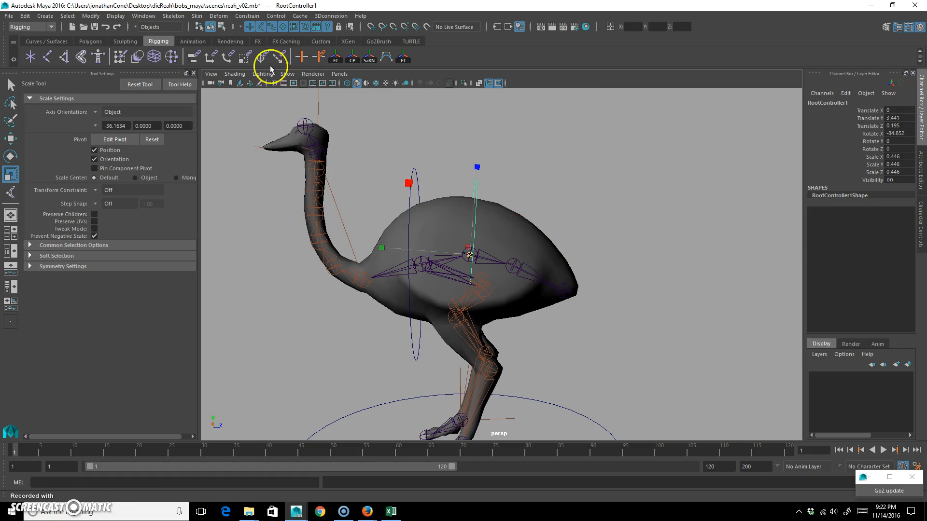
Step: Freeze the transformations of the new spine circle and rename it spine01Controller
click(403, 57)
double_click(828, 103)
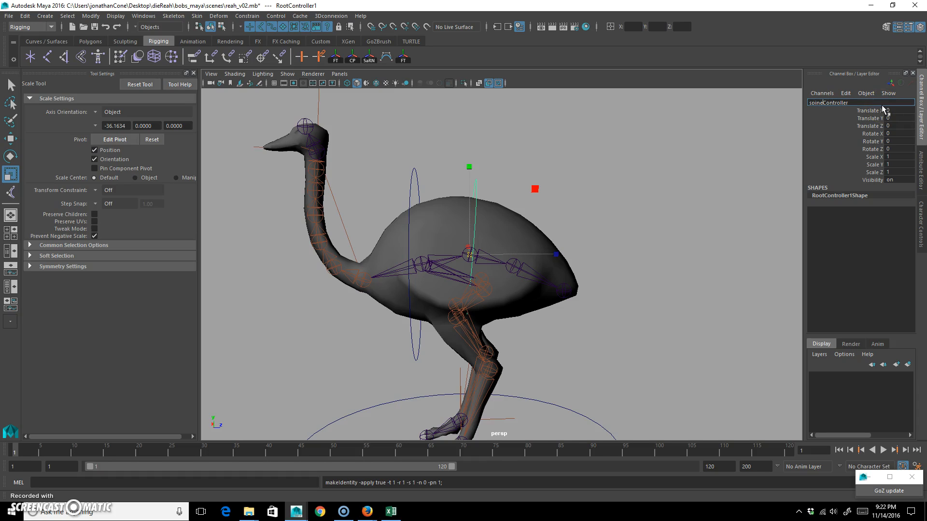
text(1)
key(Return)
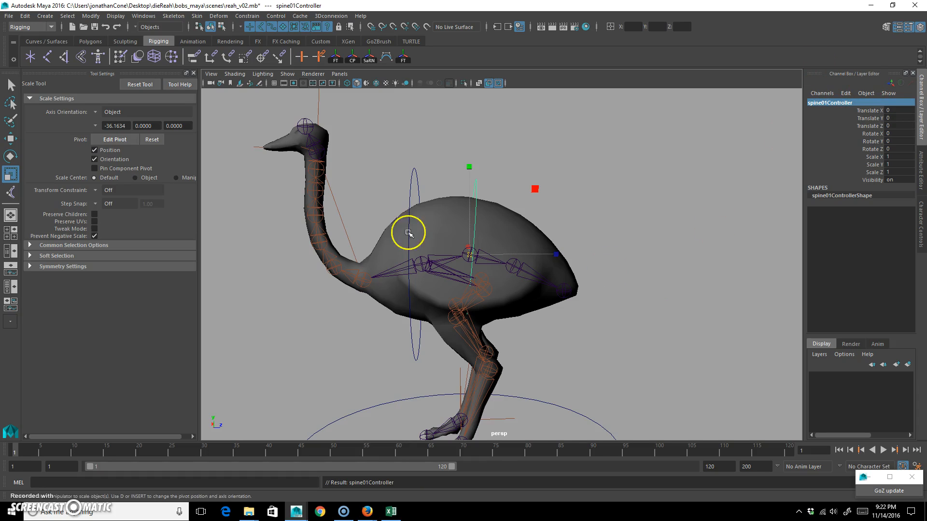
Step: Duplicate spine01Controller onto the next spine joint toward the tail, about -0.2 in Y and 0.74 in Z, and rename the copy spine02Controller
alt+drag(409, 233, 406, 234)
key(w)
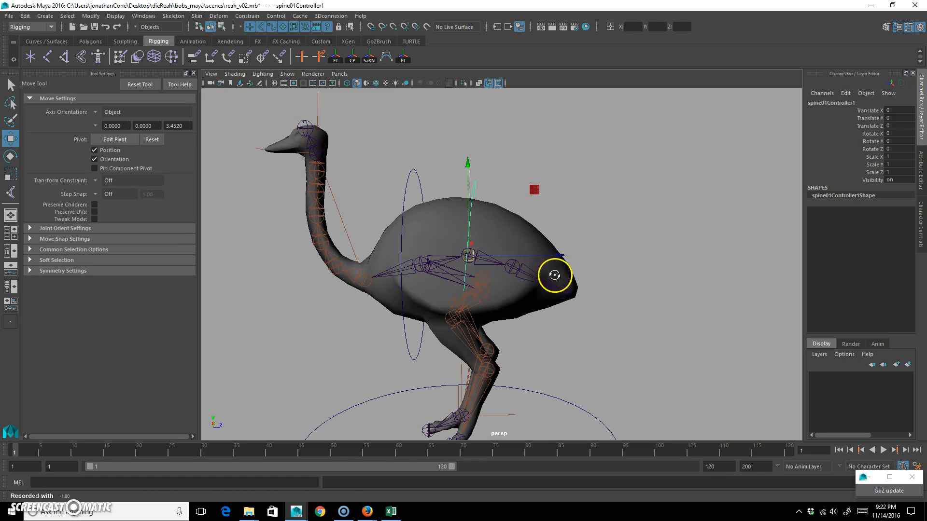
key(v)
drag(470, 257, 513, 269)
alt+drag(623, 330, 570, 345)
click(842, 103)
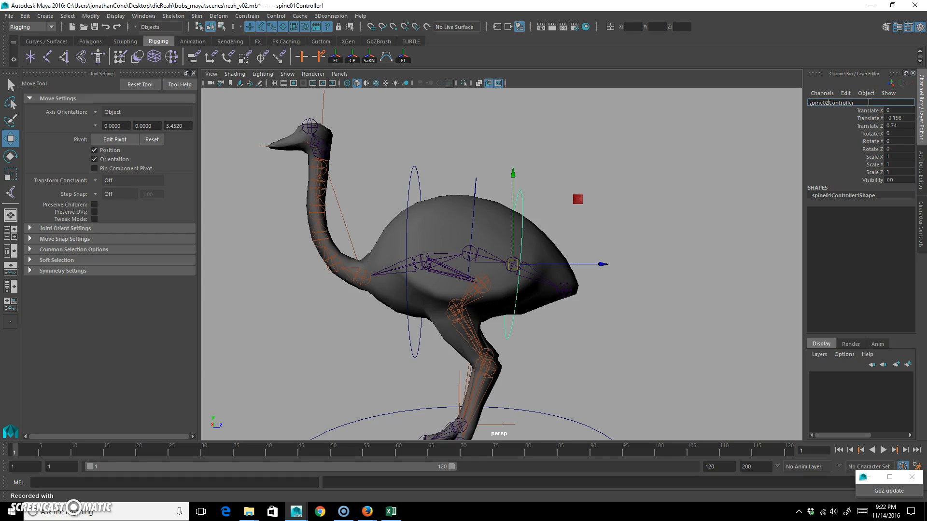
key(Return)
Step: Tilt spine02Controller about 10 degrees in X, scale it uniformly to about 0.84, and freeze its transformations
key(e)
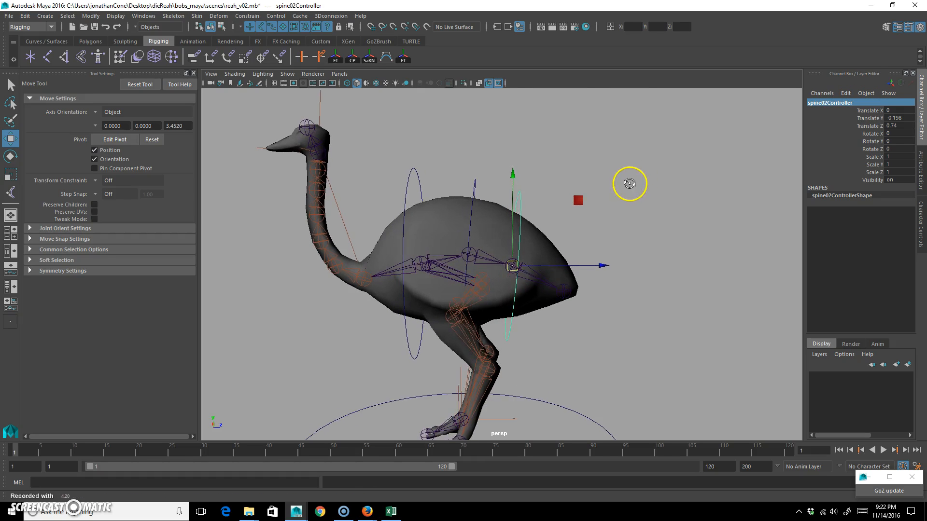
drag(574, 200, 542, 271)
key(r)
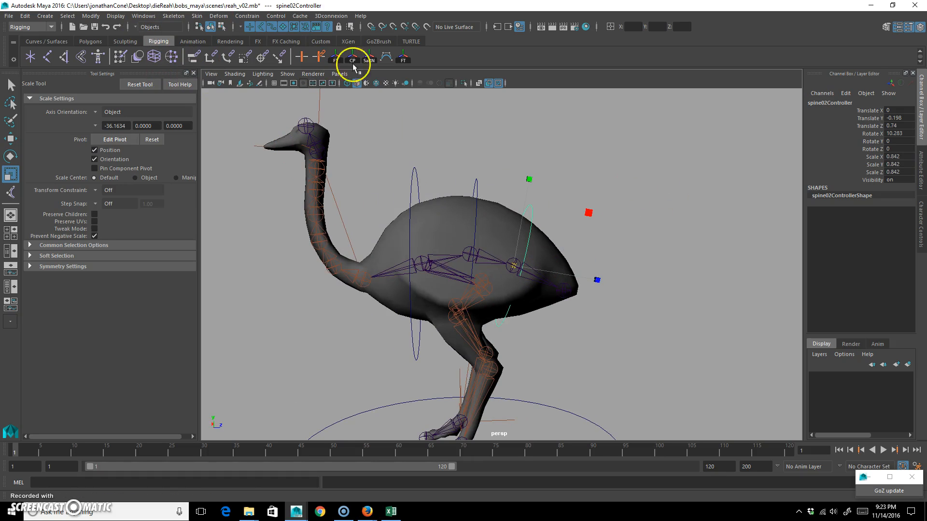
click(404, 57)
Step: Duplicate hipsController, move the copy to the neck's base joint, about -0.25 in Y and -0.88 in Z, and scale it to about 0.37
click(471, 190)
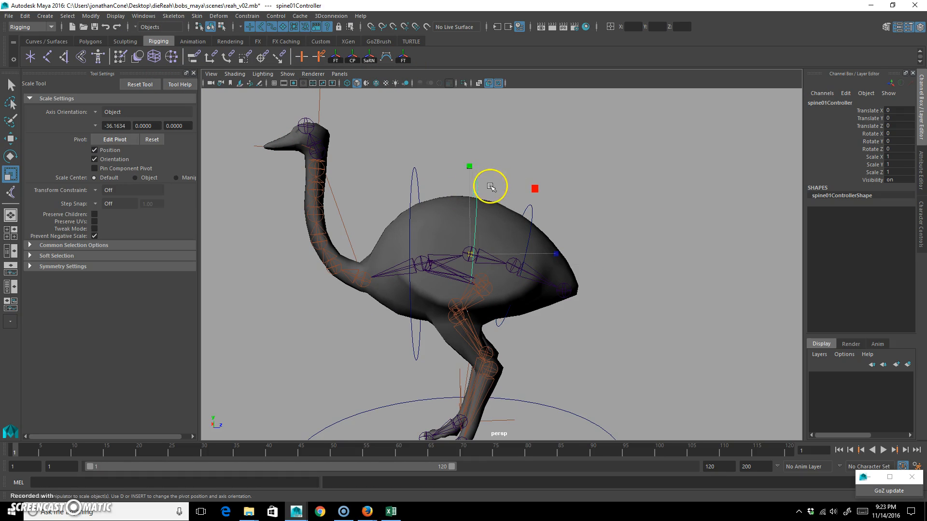
alt+drag(416, 192, 524, 194)
click(464, 160)
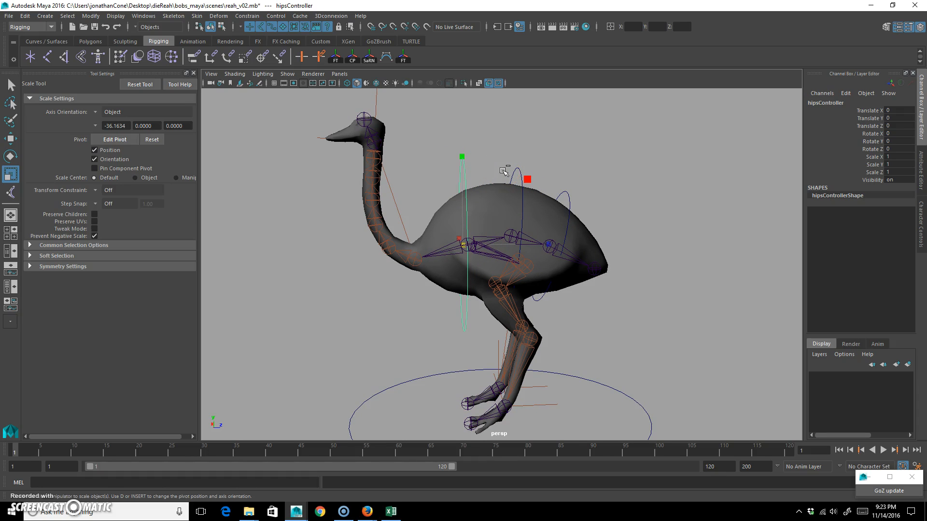
key(w)
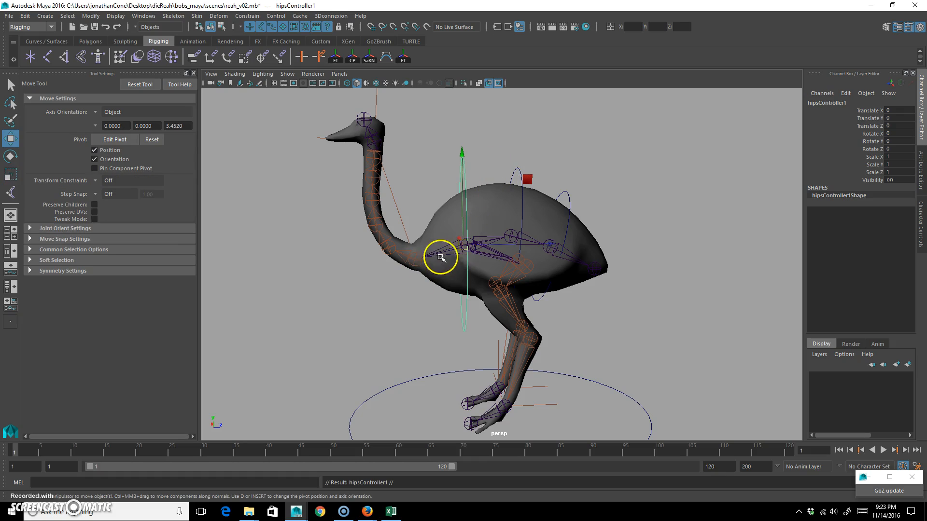
drag(467, 248, 321, 257)
key(r)
Step: Rename the circle at the neck base neck01Controller and freeze its transformations
double_click(815, 105)
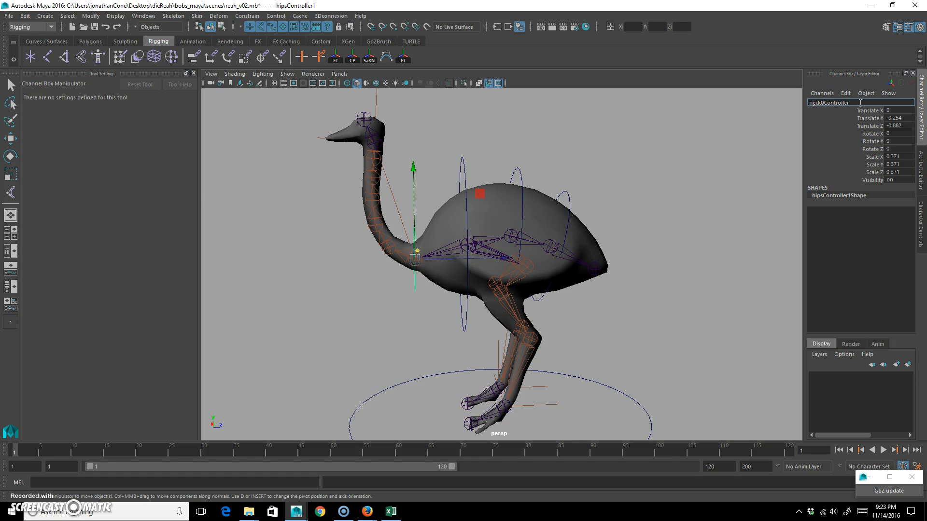
key(Return)
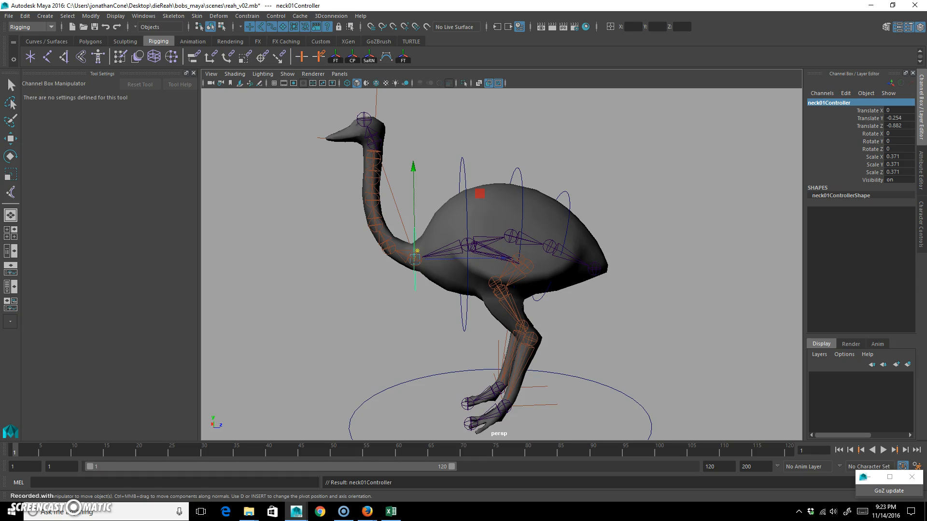
key(r)
click(403, 57)
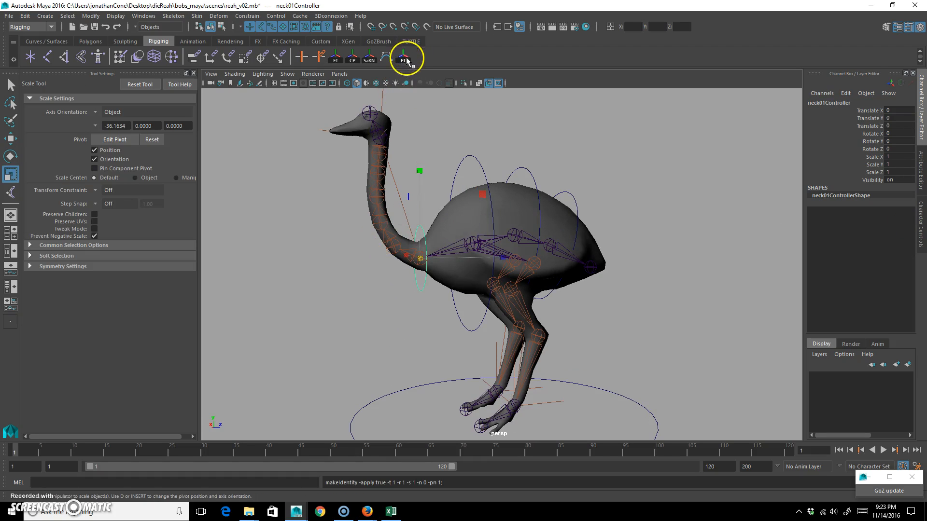
Step: Duplicate neck01Controller and snap the copy to an upper neck joint, about 1.83 in Y and -0.7 in Z
key(ctrl+d)
key(w)
key(v)
drag(423, 262, 375, 158)
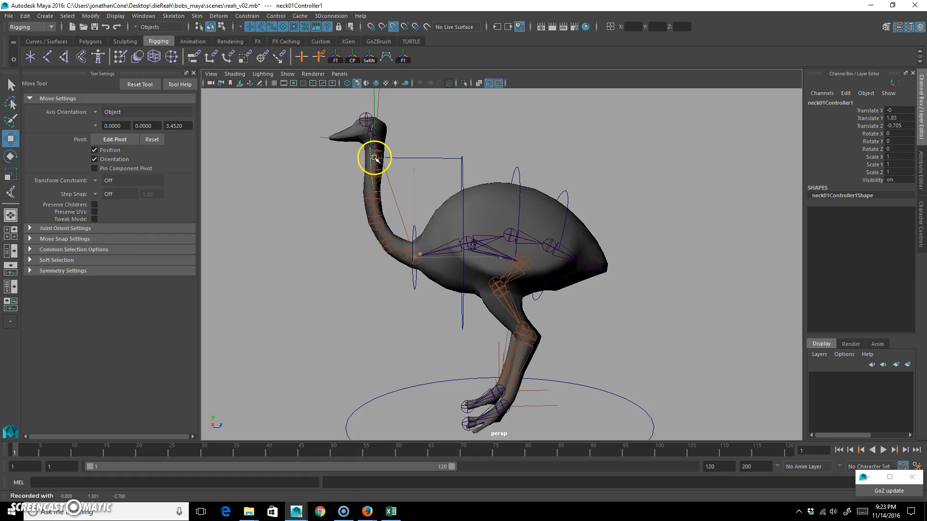
scroll(362, 193, up, 2)
scroll(362, 193, up, 2)
alt+middle_drag(362, 193, 497, 256)
alt+drag(497, 256, 449, 236)
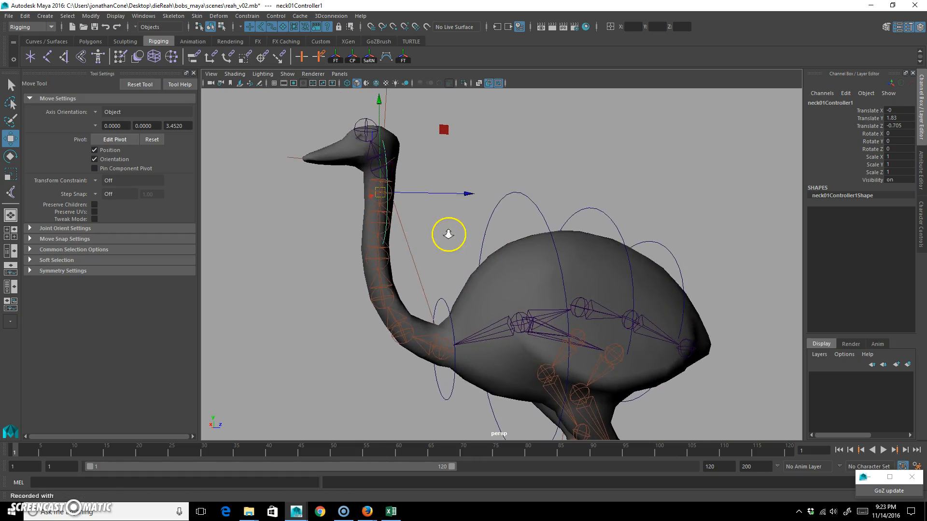
alt+middle_drag(449, 236, 481, 260)
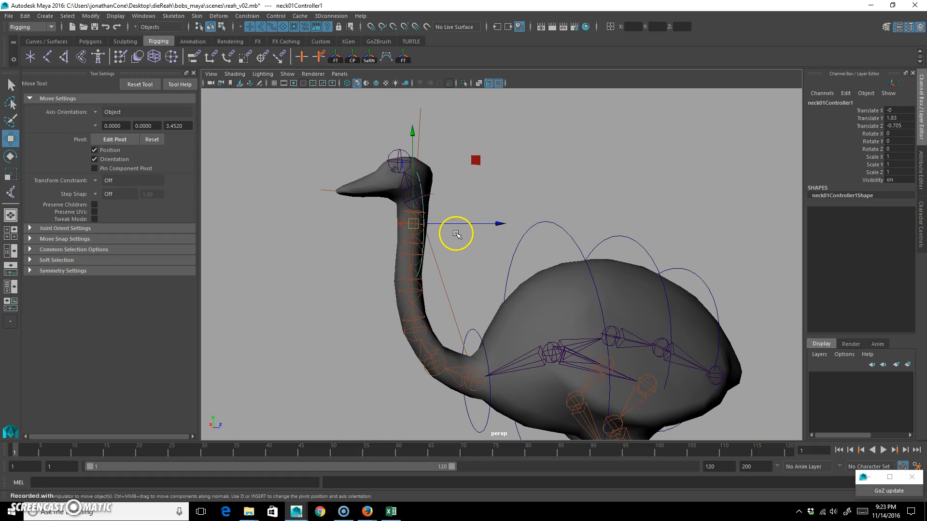
Step: Rotate the upper neck circle to 270 degrees in X so it lies flat and scale it uniformly to about 0.63
key(e)
key(j)
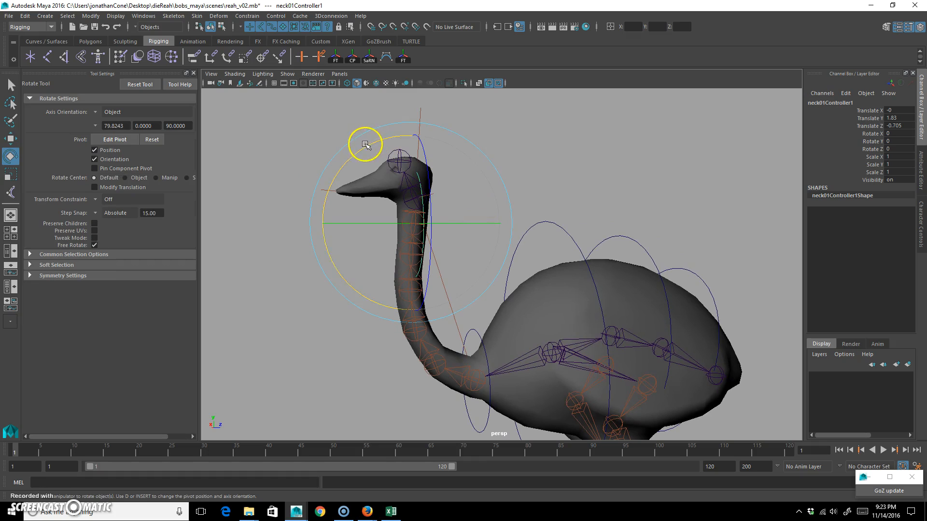
drag(369, 146, 555, 188)
alt+drag(420, 271, 426, 275)
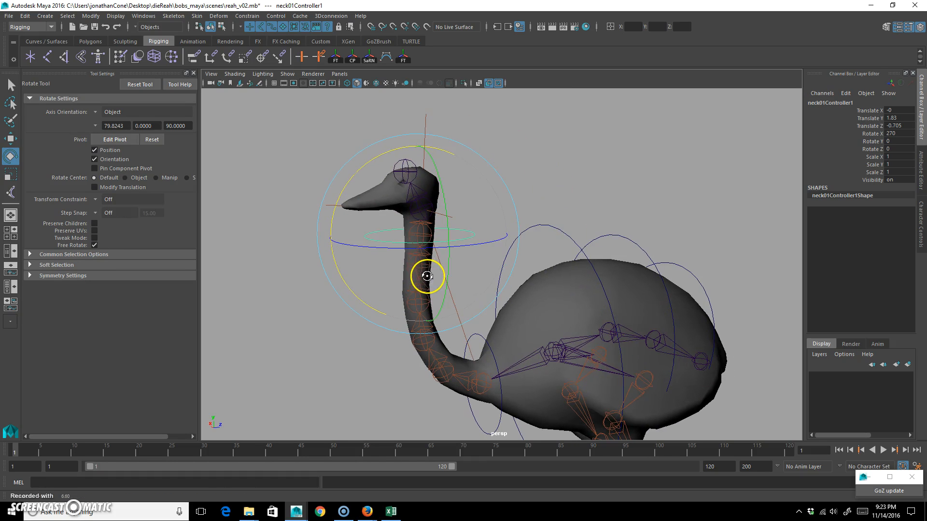
key(r)
drag(418, 234, 388, 230)
key(e)
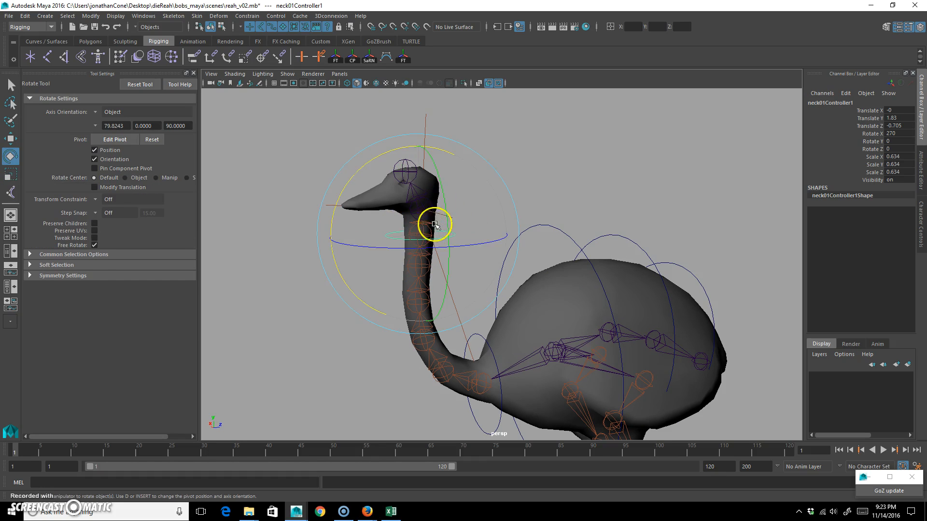
Step: Move the flat circle up to the joint at the head's base, about 2.11 in Y and -0.68 in Z, and scale it to about 0.84
key(w)
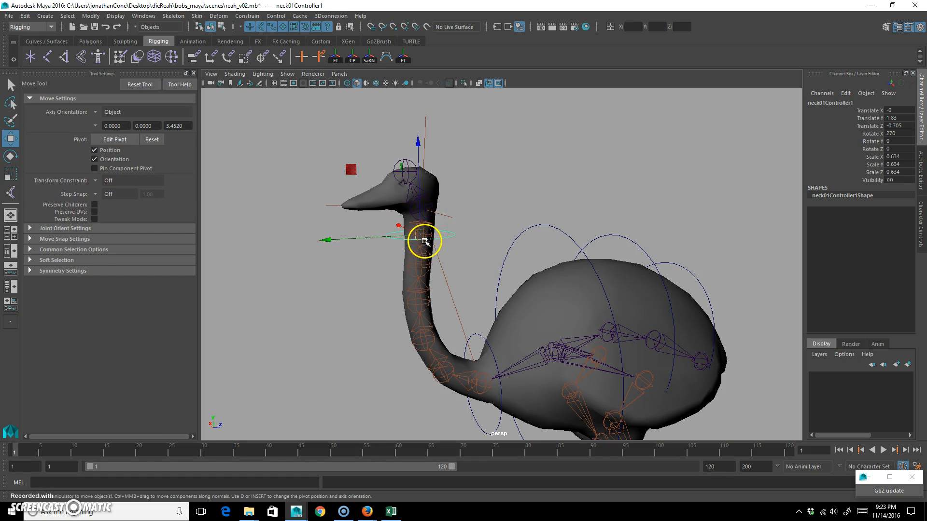
drag(422, 235, 418, 209)
alt+drag(459, 270, 449, 247)
key(r)
drag(429, 202, 481, 254)
Step: Rename the circle below the head neck02Controller
double_click(868, 103)
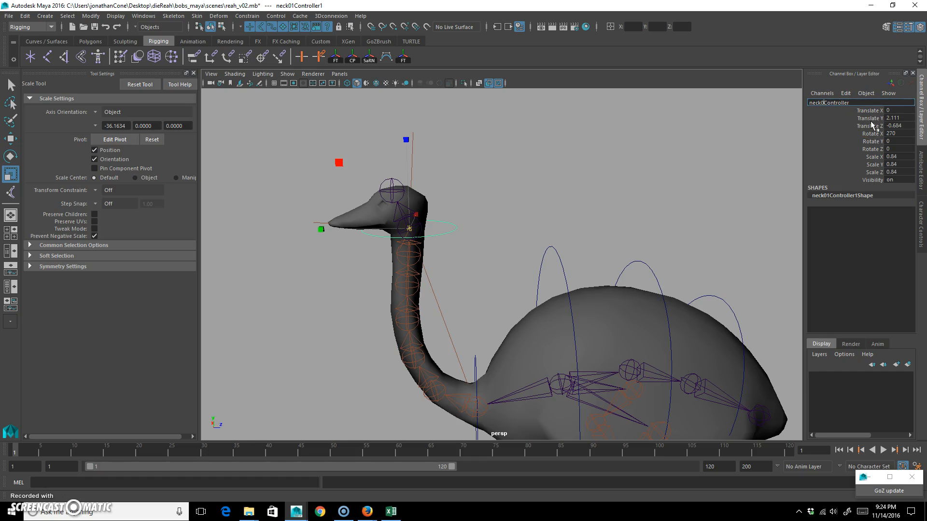
key(Return)
alt+drag(338, 301, 444, 195)
alt+right_drag(475, 247, 451, 273)
alt+middle_drag(454, 290, 443, 259)
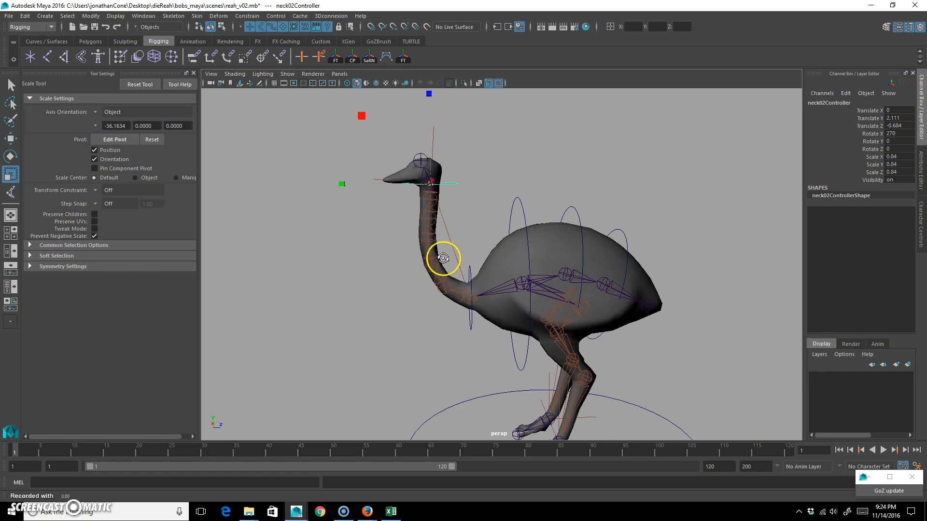
Step: Duplicate RootController, snap the copy to the left ankle joint at about -0.45 X, 0.27 Y, 0.04 Z, and scale it uniformly to about 0.21
alt+right_drag(539, 336, 543, 267)
alt+middle_drag(542, 266, 518, 201)
alt+drag(517, 201, 546, 237)
drag(621, 321, 618, 345)
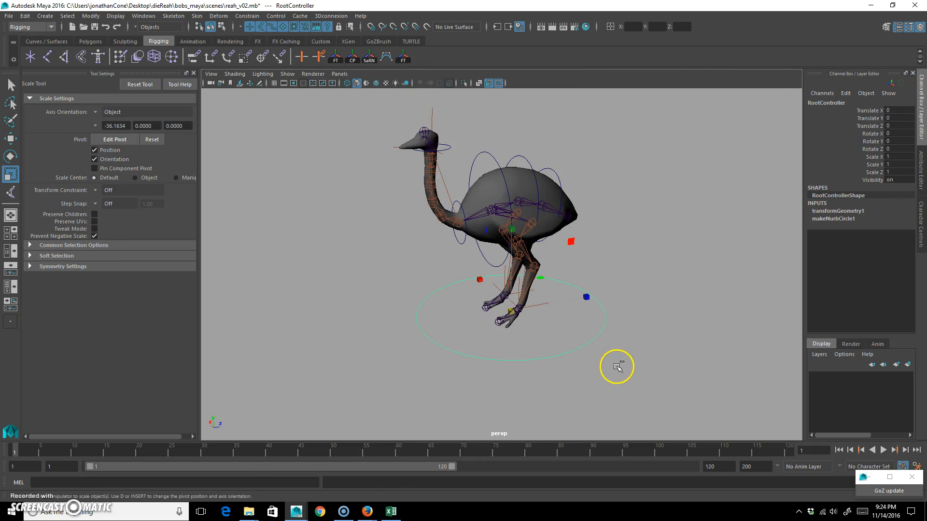
key(ctrl+d)
key(w)
alt+drag(476, 352, 422, 338)
alt+right_drag(422, 338, 544, 306)
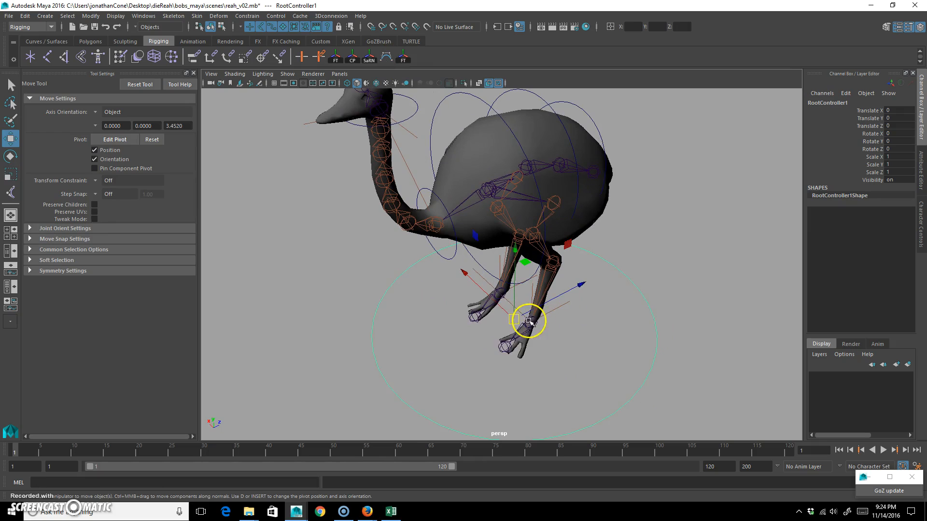
drag(521, 321, 538, 319)
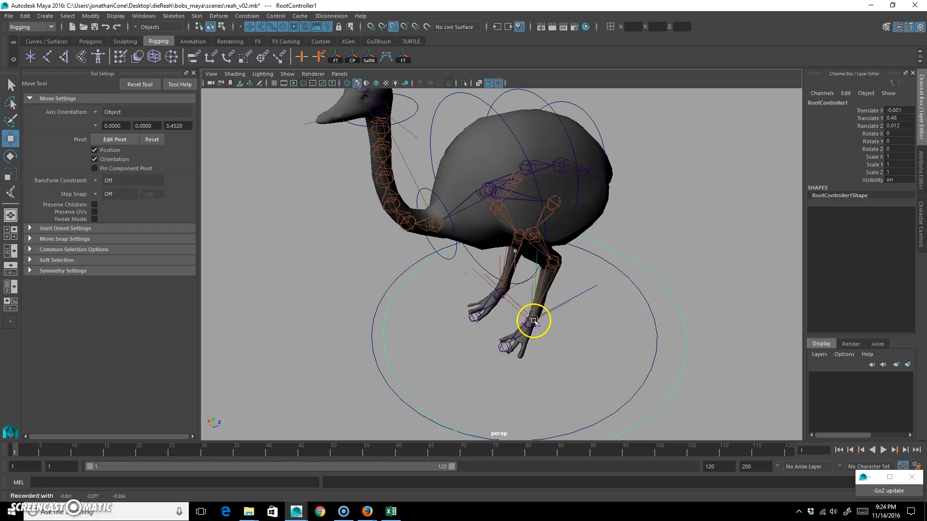
key(r)
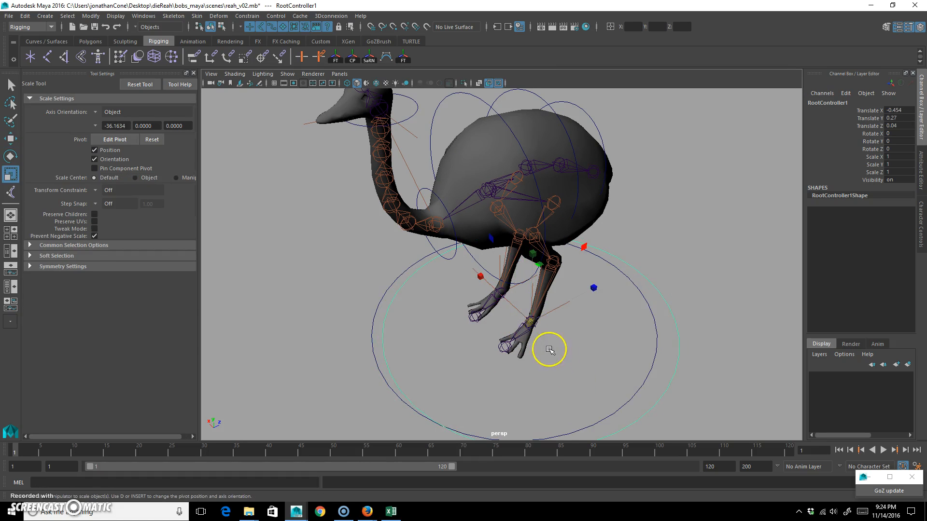
drag(530, 324, 350, 291)
Step: Move the small circle down and forward around the left foot, about -0.04 in Y and -0.21 in Z, and narrow its X scale to about 0.14
key(w)
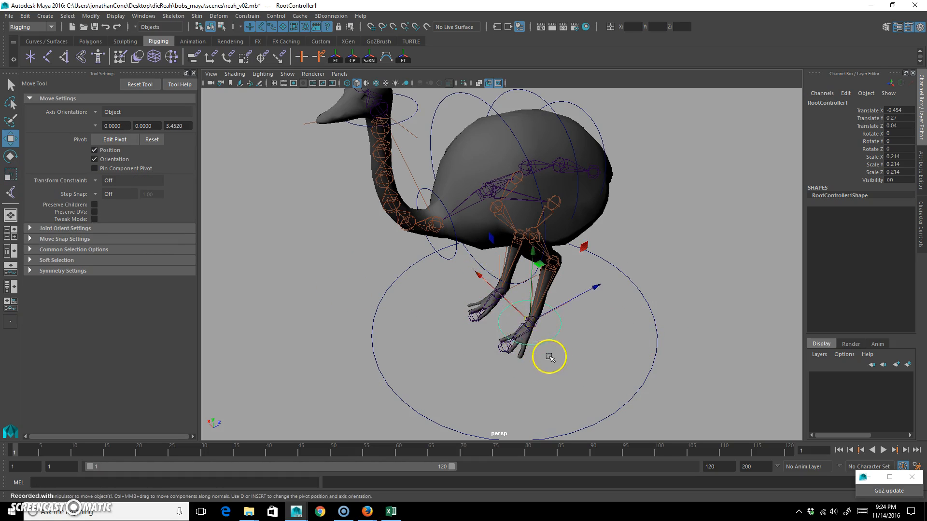
alt+drag(549, 357, 540, 324)
drag(530, 254, 559, 302)
drag(605, 323, 515, 305)
key(r)
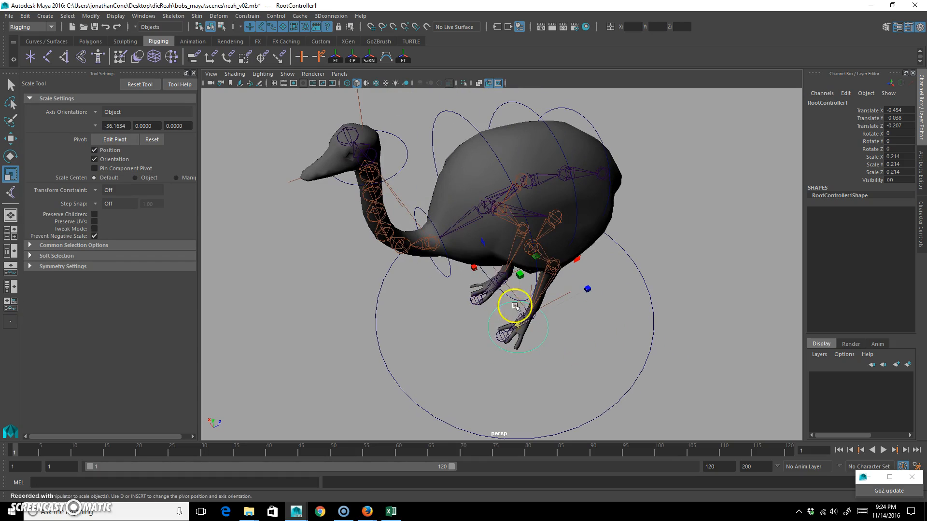
drag(473, 268, 489, 289)
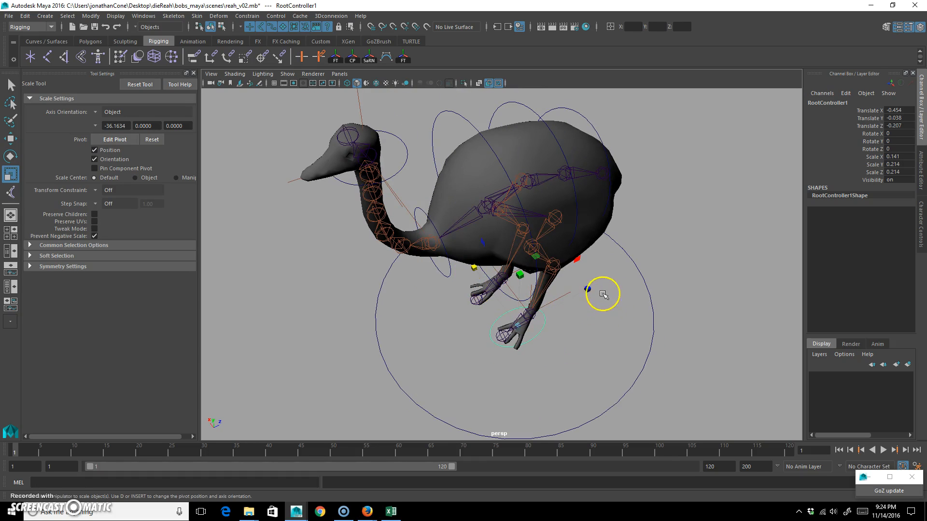
alt+drag(587, 352, 635, 297)
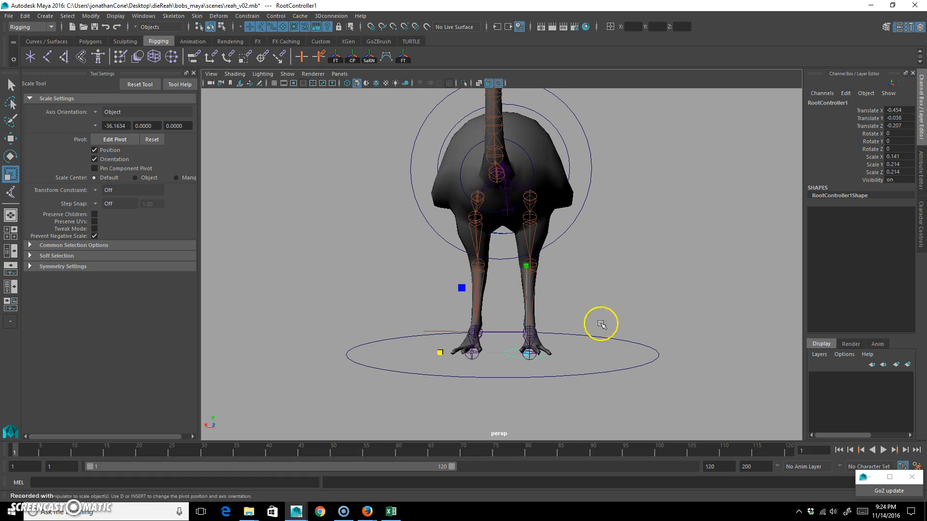
Step: Freeze the transformations of the left foot circle and rename it footLController
click(400, 58)
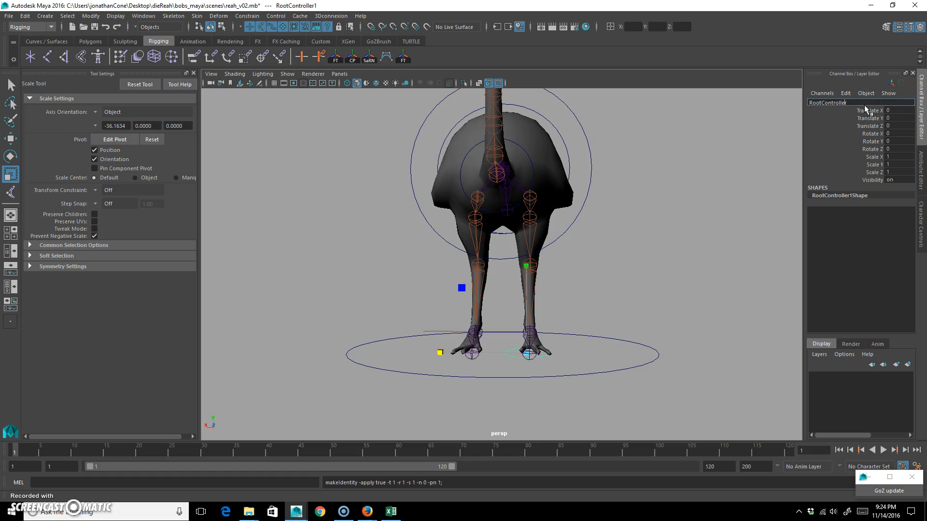
key(Delete)
text(footL)
key(Return)
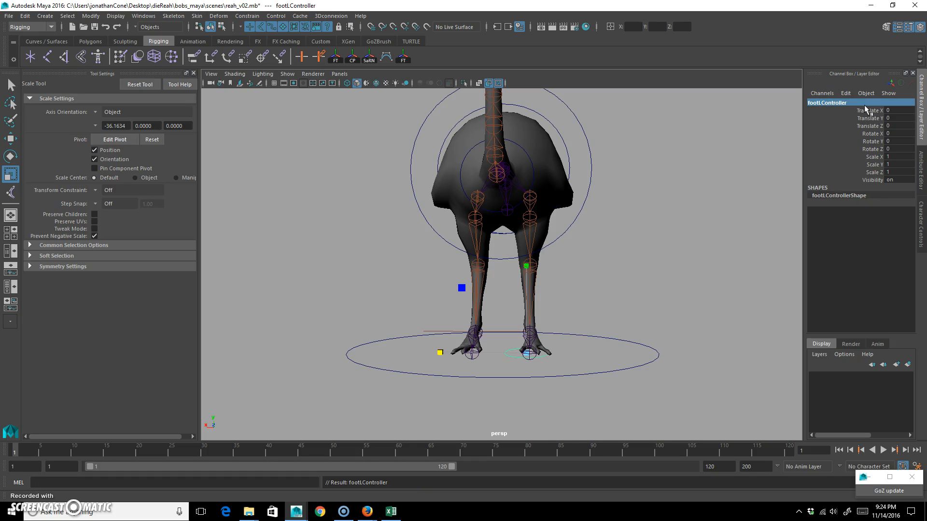
Step: Duplicate footLController and move the copy about 0.98 in X around the other foot
key(ctrl+d)
key(w)
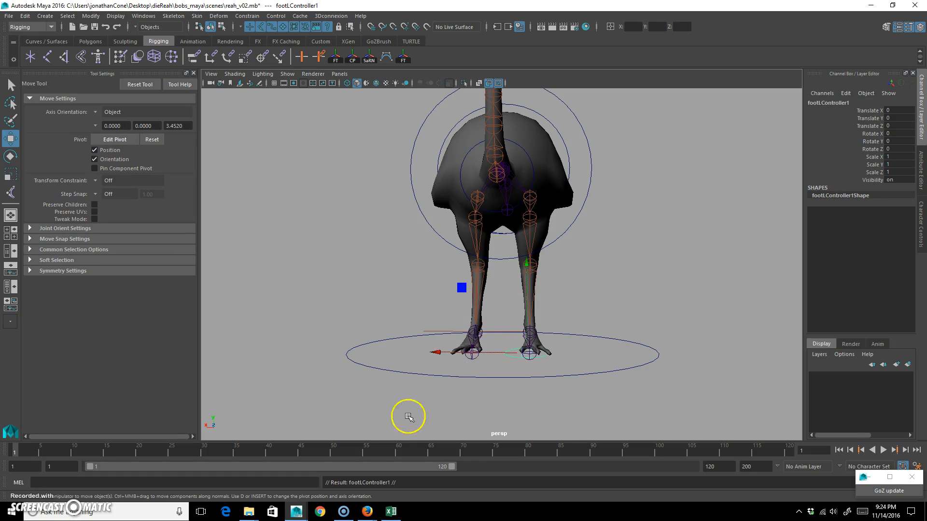
drag(509, 352, 475, 332)
alt+drag(484, 395, 494, 386)
drag(380, 353, 382, 354)
alt+drag(517, 352, 506, 393)
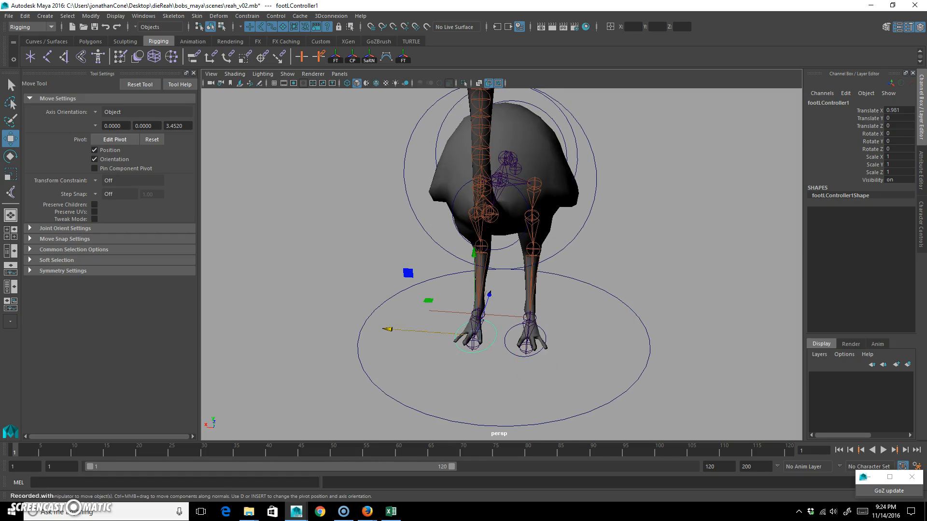
Step: Rename the duplicated foot circle footRController
click(849, 103)
click(851, 105)
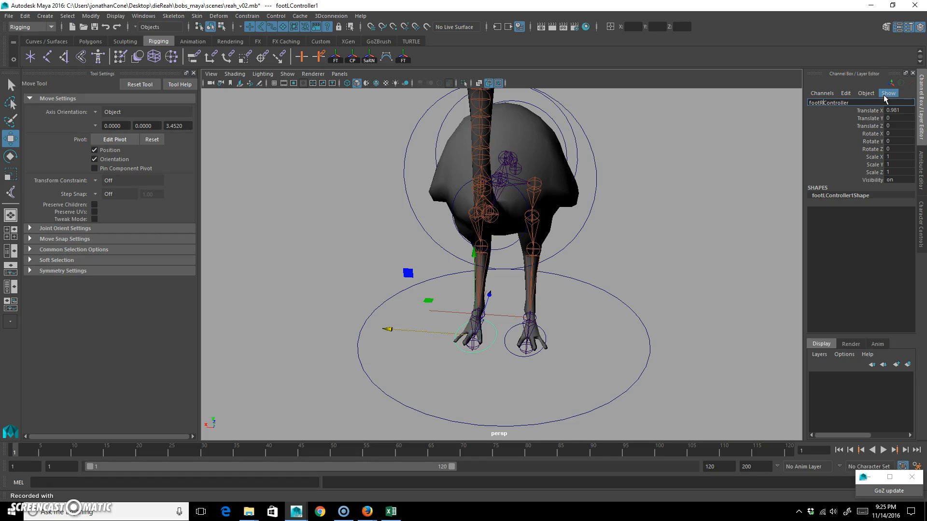
key(Return)
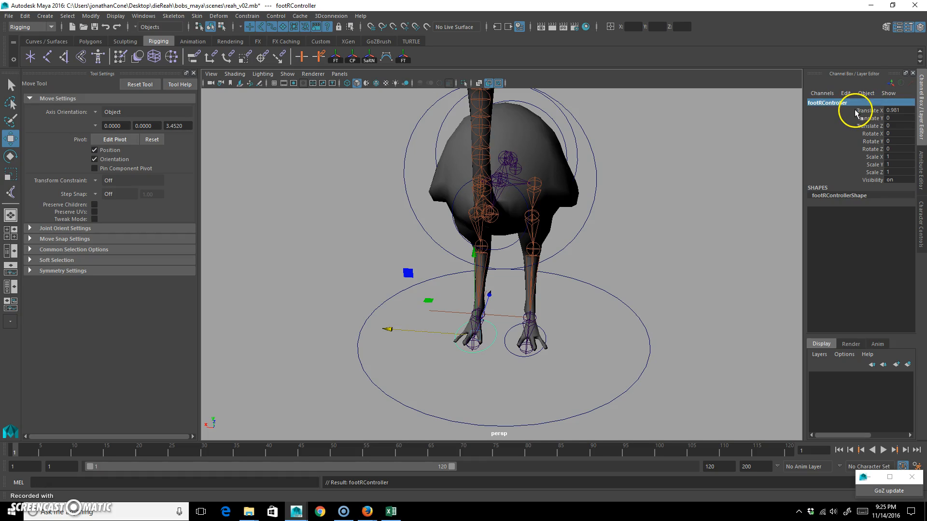
Step: Freeze the transformations of footRController
click(406, 56)
alt+drag(614, 300, 534, 306)
alt+drag(584, 289, 553, 289)
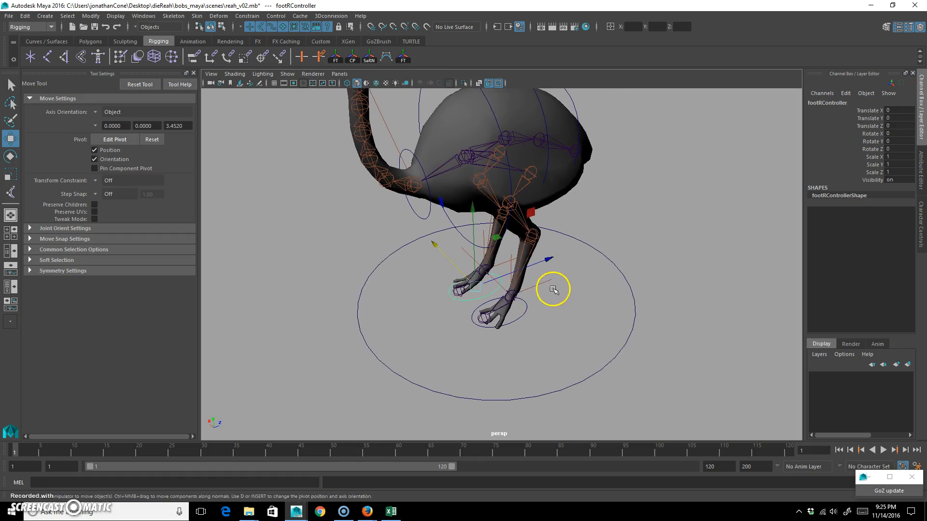
Step: Parent ikHandle1 to footLController
scroll(548, 291, up, 2)
click(548, 286)
alt+drag(544, 325, 546, 291)
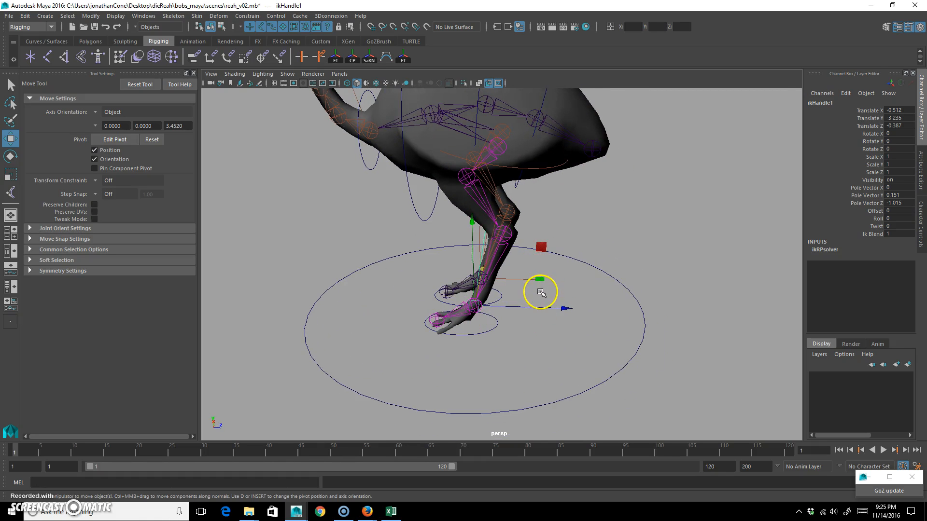
click(492, 331)
alt+drag(502, 338, 487, 315)
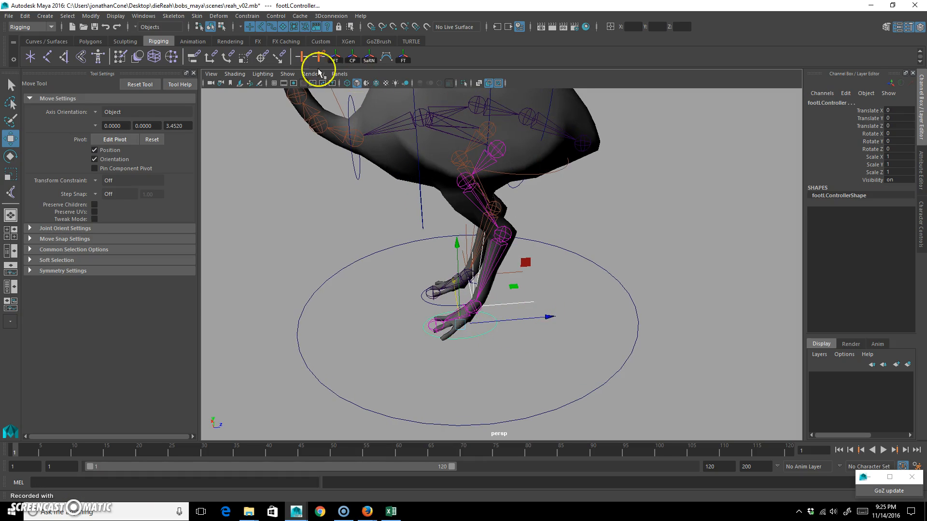
key(p)
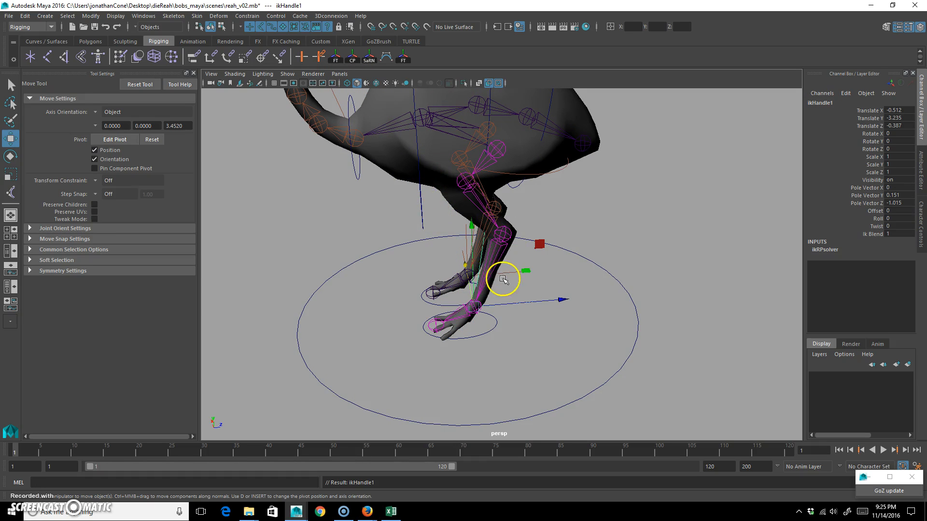
Step: Parent the other leg's IK handle to footRController
alt+drag(482, 294, 419, 307)
click(429, 305)
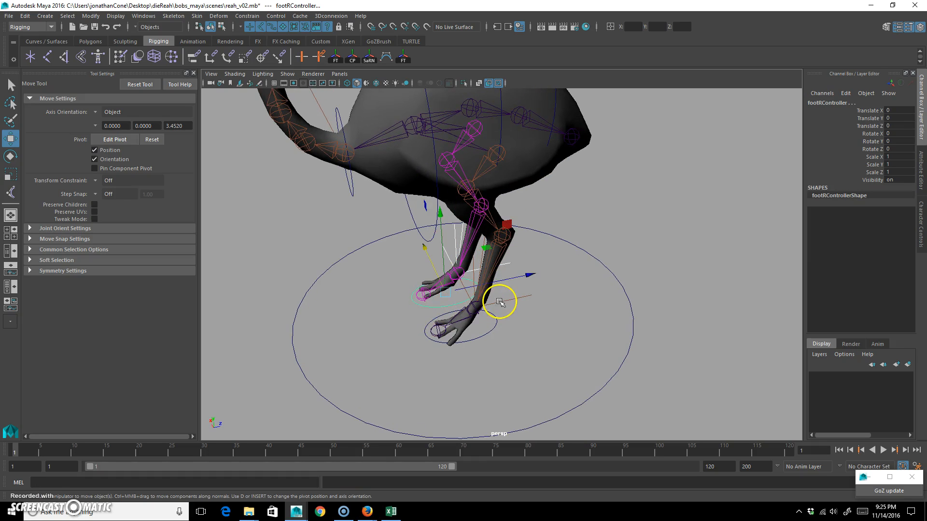
key(Down)
Step: Try moving and rotating footLController to test the leg's IK, undoing both changes and clearing the selection
click(485, 328)
alt+drag(501, 331, 503, 244)
key(ctrl+z)
alt+drag(521, 295, 497, 321)
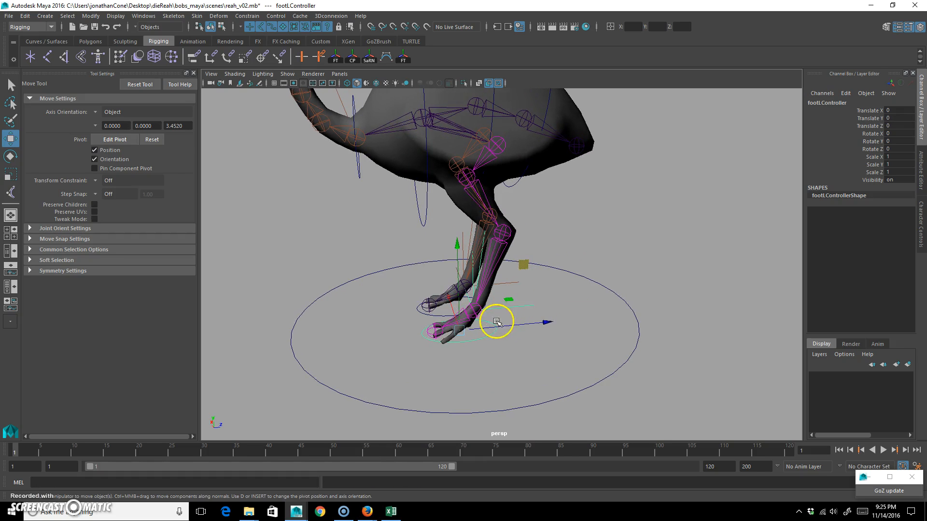
key(e)
drag(488, 373, 391, 333)
key(ctrl+z)
alt+drag(513, 313, 527, 312)
click(613, 211)
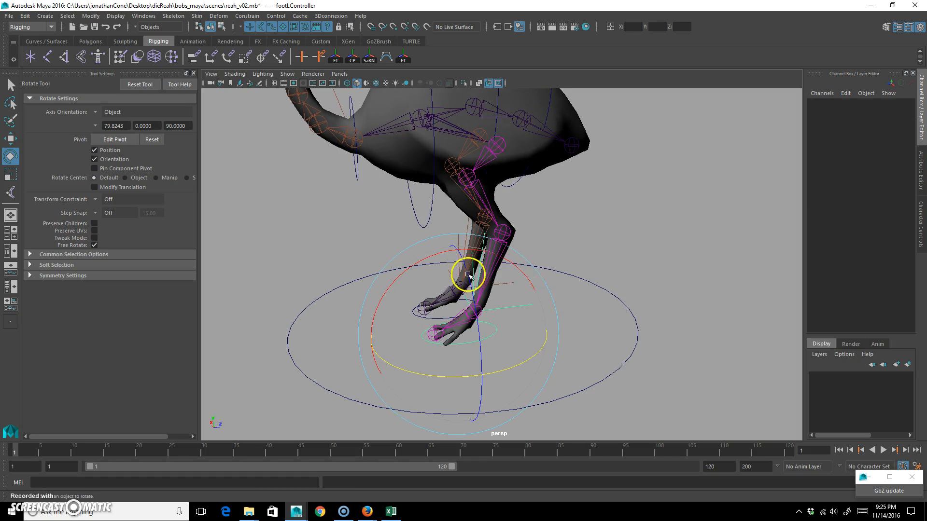
alt+drag(468, 273, 468, 288)
click(437, 307)
alt+right_drag(510, 299, 457, 273)
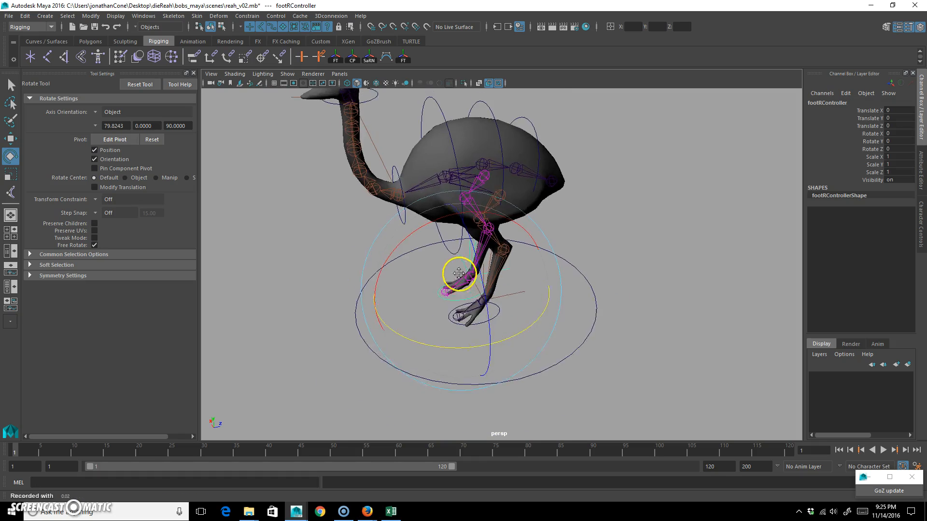
alt+drag(458, 273, 453, 272)
alt+middle_drag(453, 272, 467, 267)
alt+drag(467, 269, 587, 130)
click(375, 106)
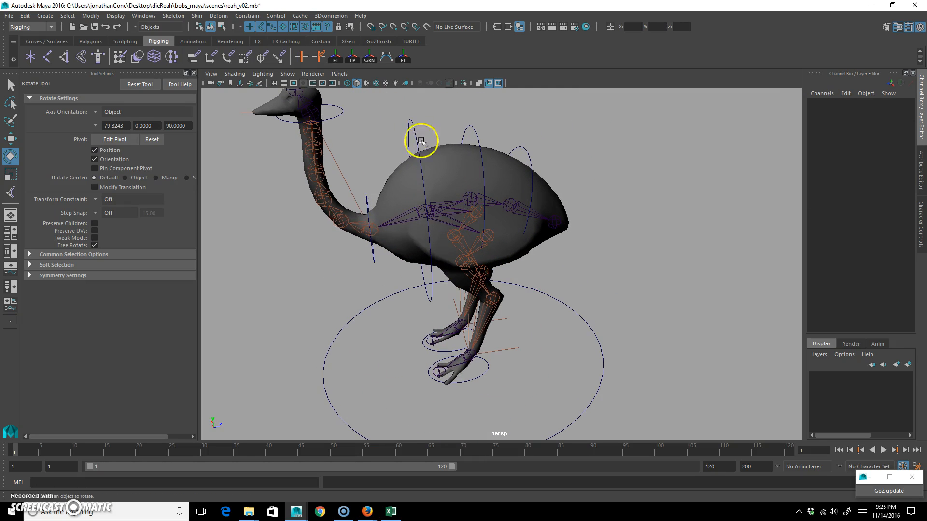
Step: Parent the root joint of the skeleton, joint26, to hipsController
click(414, 219)
key(q)
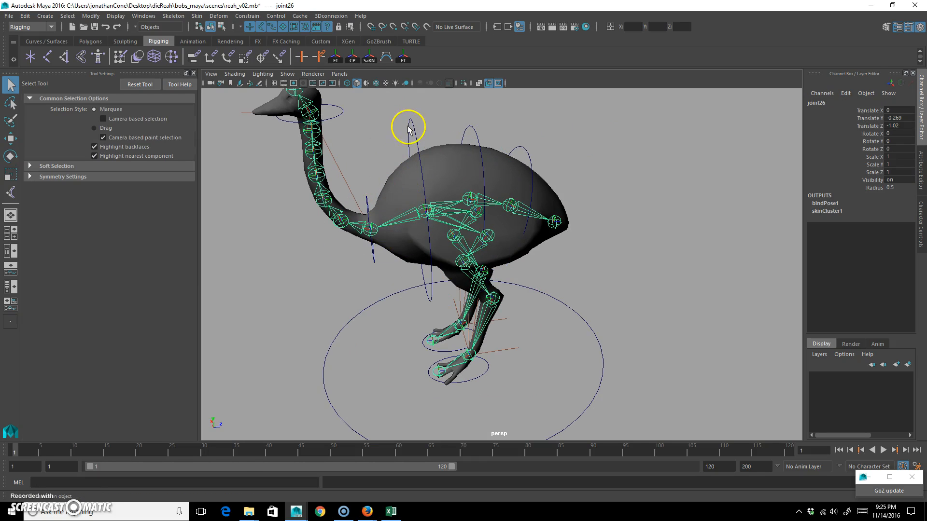
click(425, 124)
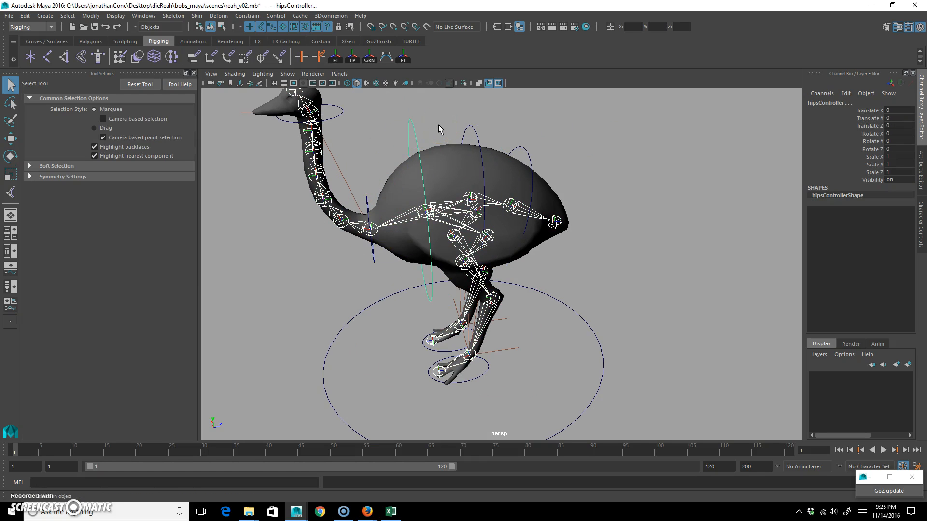
click(431, 118)
drag(421, 220, 400, 208)
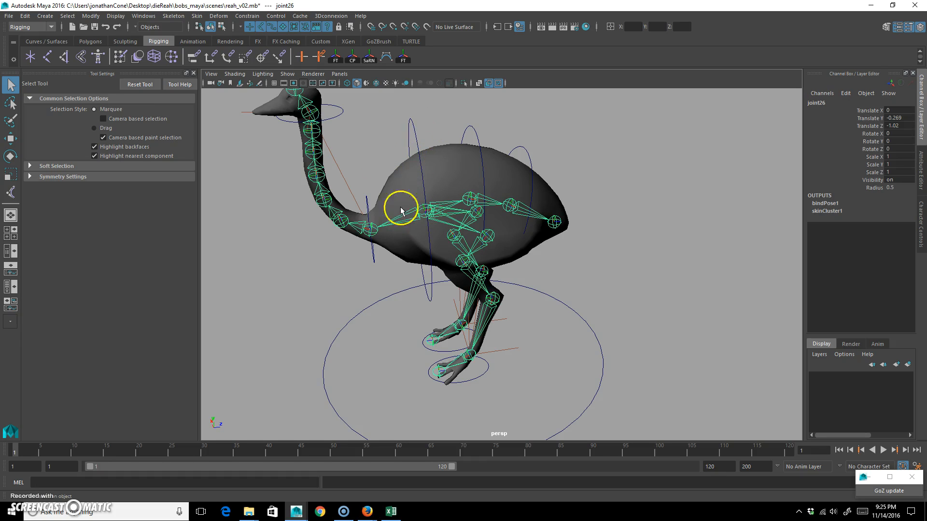
drag(450, 116, 464, 118)
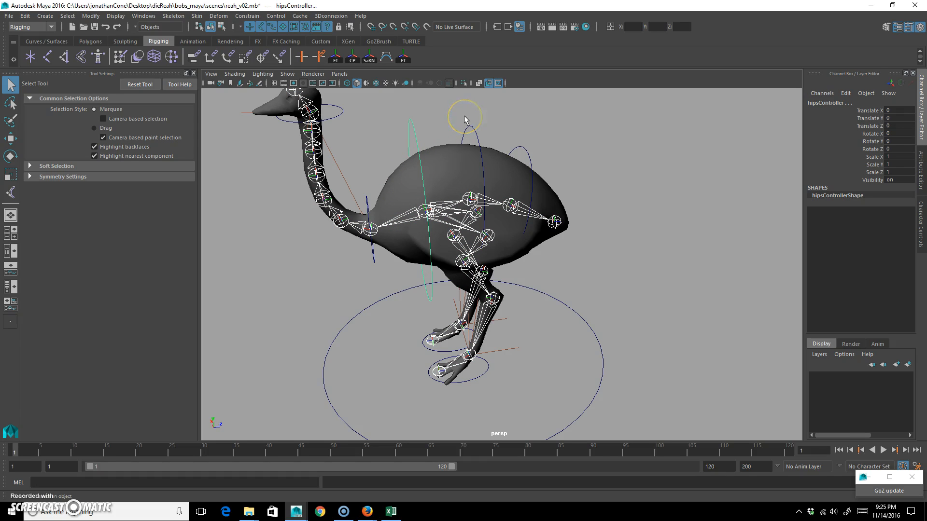
key(Down)
Step: Parent joint27 to the first spine controller circle and the next spine joint to spine02Controller
mouse_move(484, 178)
alt+mouse_down()
mouse_move(457, 121)
mouse_move(479, 176)
alt+mouse_up()
key(Down)
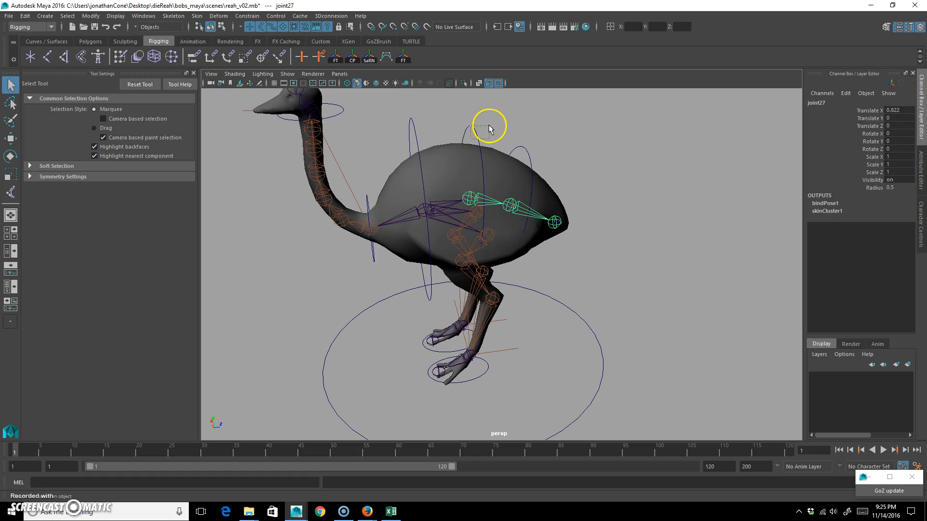
shift+drag(488, 125, 491, 127)
key(p)
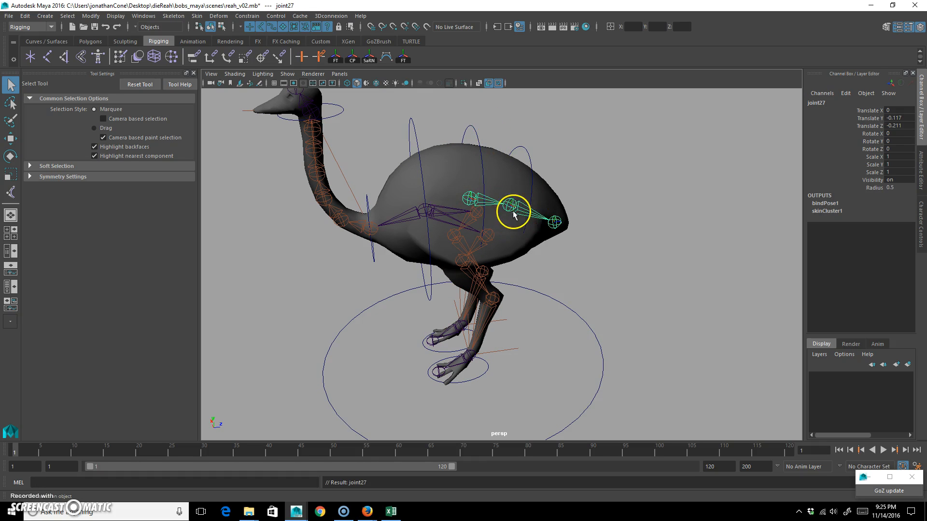
click(513, 211)
shift+click(528, 147)
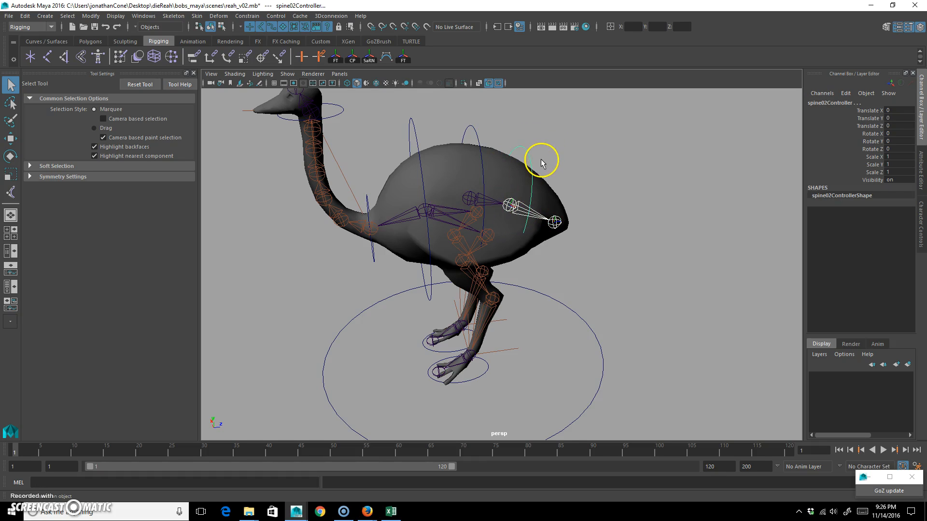
Step: Parent the two spine controllers into the hierarchy under hipsController
click(480, 139)
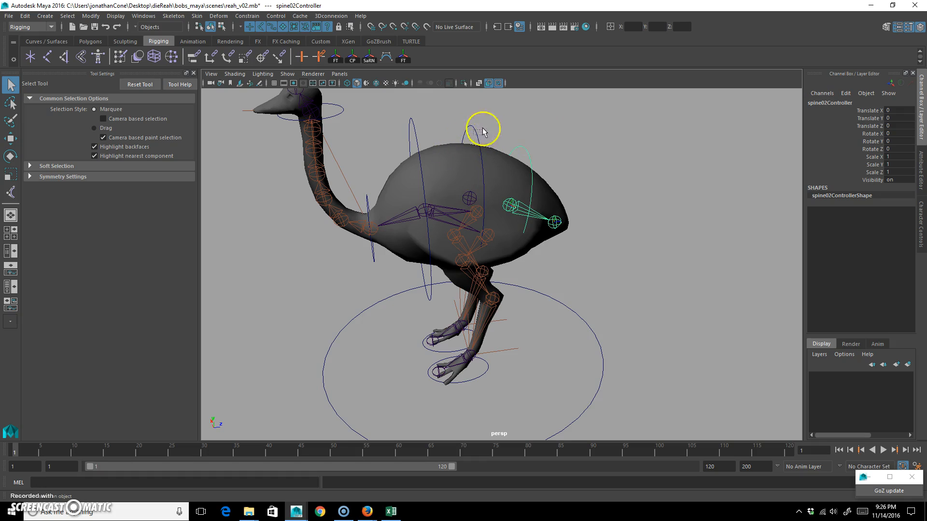
click(425, 132)
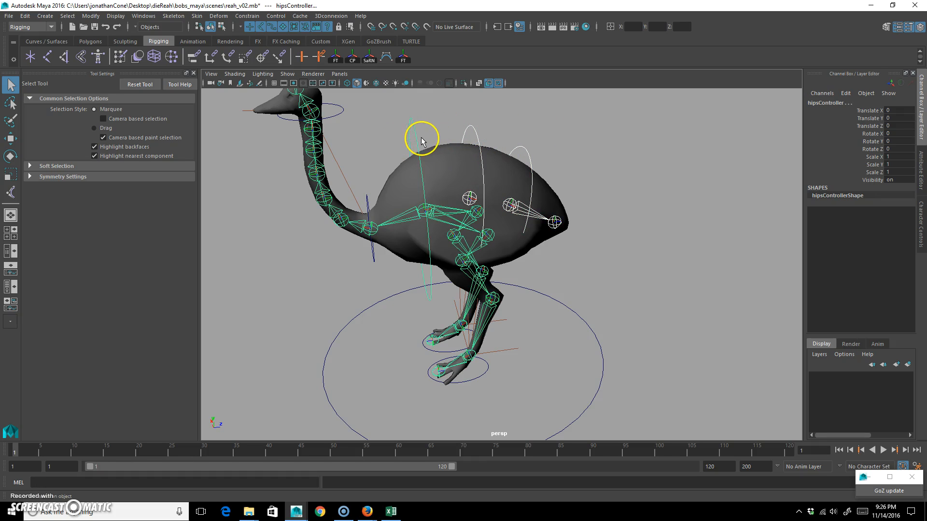
click(404, 138)
Step: Try moving hipsController to test the body hierarchy, undoing each move
click(432, 140)
key(w)
drag(426, 207, 459, 161)
key(ctrl+z)
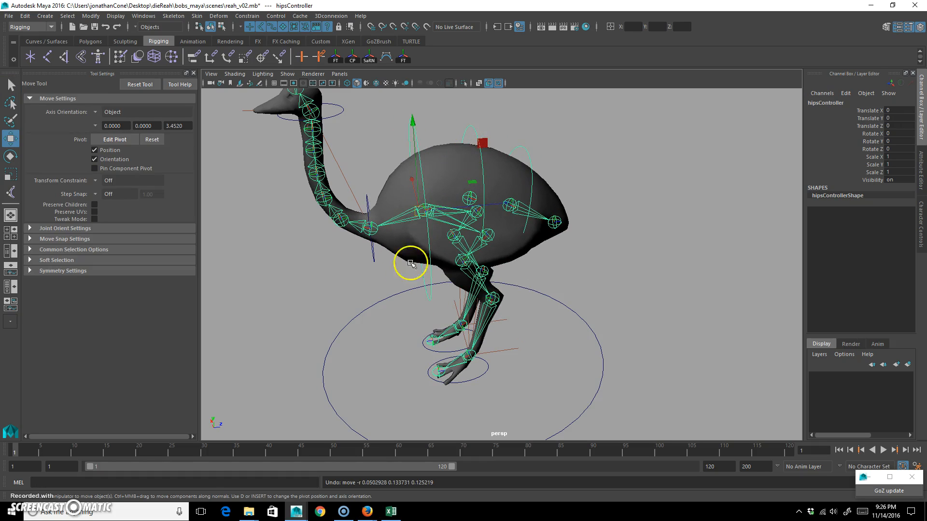
mouse_move(424, 213)
mouse_down()
mouse_move(459, 232)
mouse_move(428, 233)
mouse_move(427, 215)
mouse_up()
key(ctrl+z)
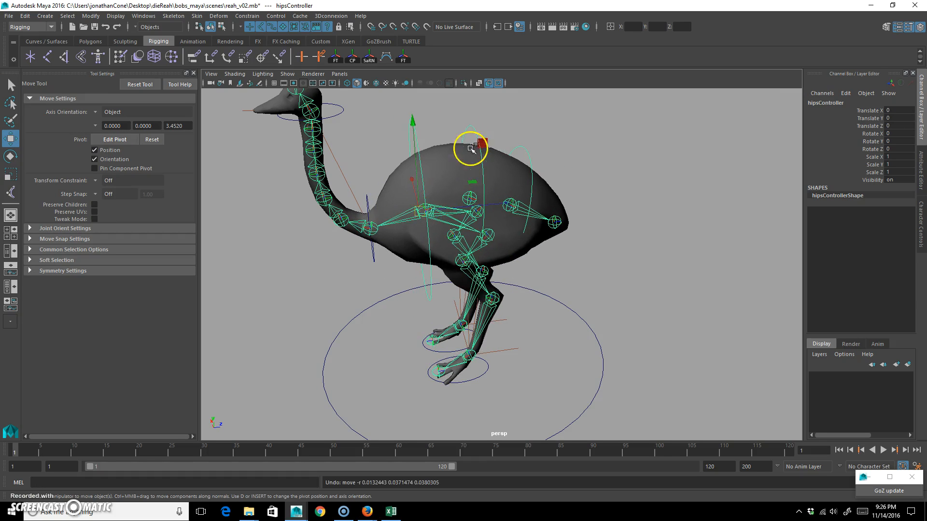
Step: Try rotating the first spine controller, undo the rotation and clear the selection
click(484, 124)
key(e)
drag(511, 124, 526, 141)
key(ctrl+z)
click(594, 127)
Step: Limit the viewport display to NURBS curves and select the curve running through the neck
mouse_move(435, 255)
alt+middle_down()
mouse_move(449, 250)
mouse_move(428, 238)
mouse_move(426, 254)
alt+middle_up()
scroll(391, 223, up, 5)
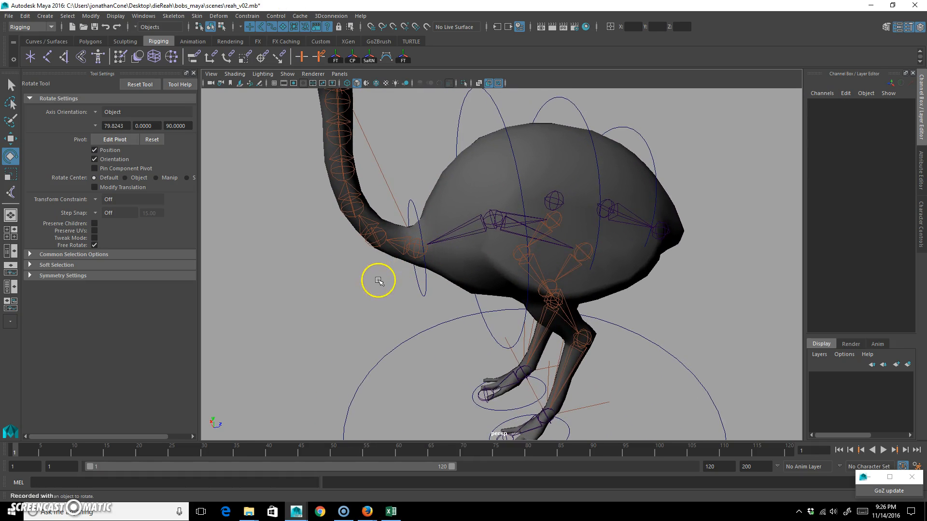
alt+right_drag(343, 273, 418, 269)
alt+right_drag(334, 251, 367, 265)
alt+right_drag(431, 206, 358, 193)
alt+middle_drag(357, 193, 386, 239)
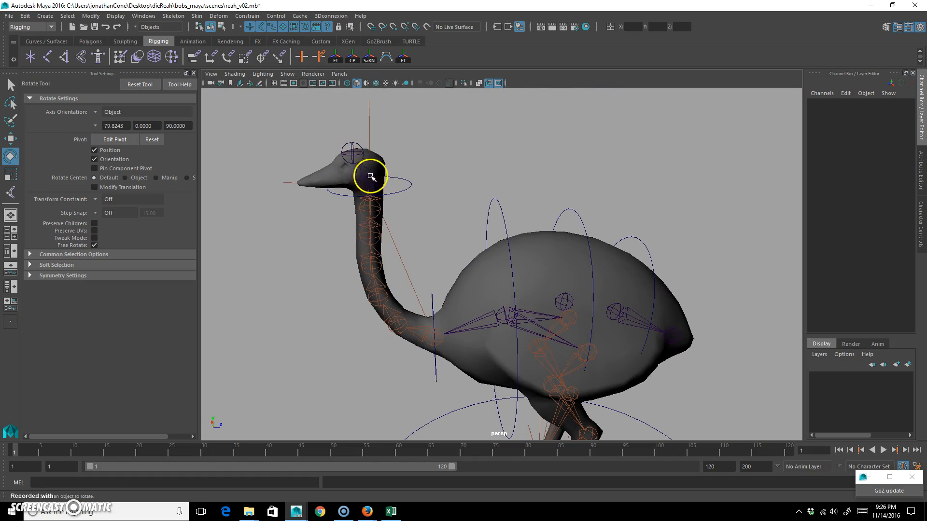
alt+right_drag(456, 242, 447, 243)
alt+middle_drag(455, 239, 456, 223)
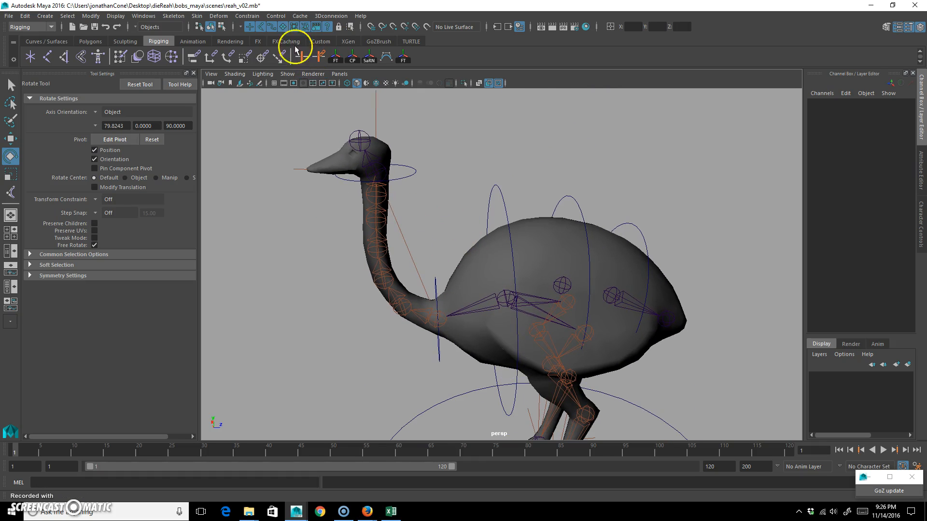
click(288, 74)
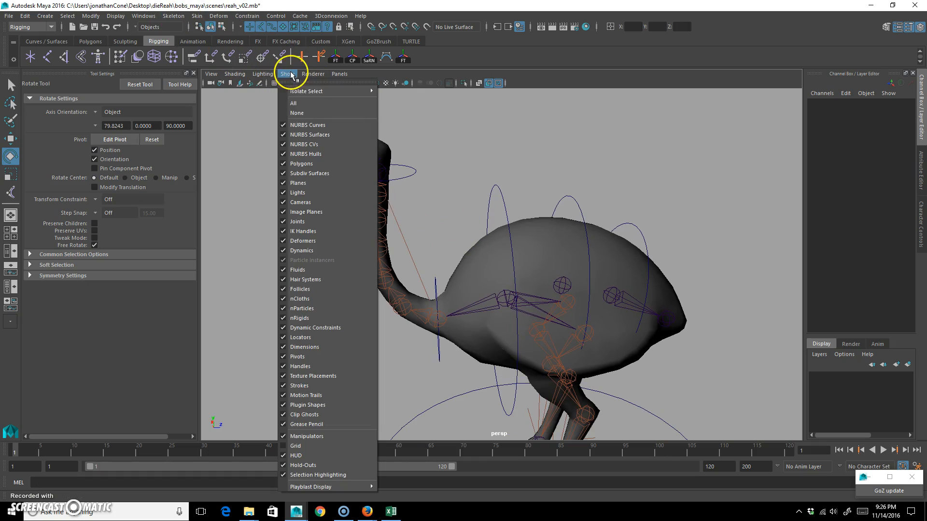
click(309, 113)
click(287, 75)
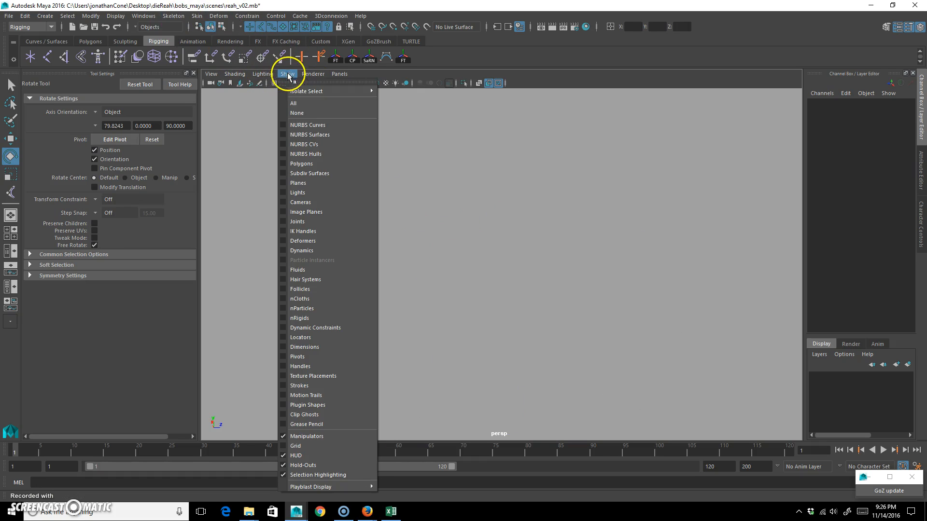
click(328, 125)
click(367, 277)
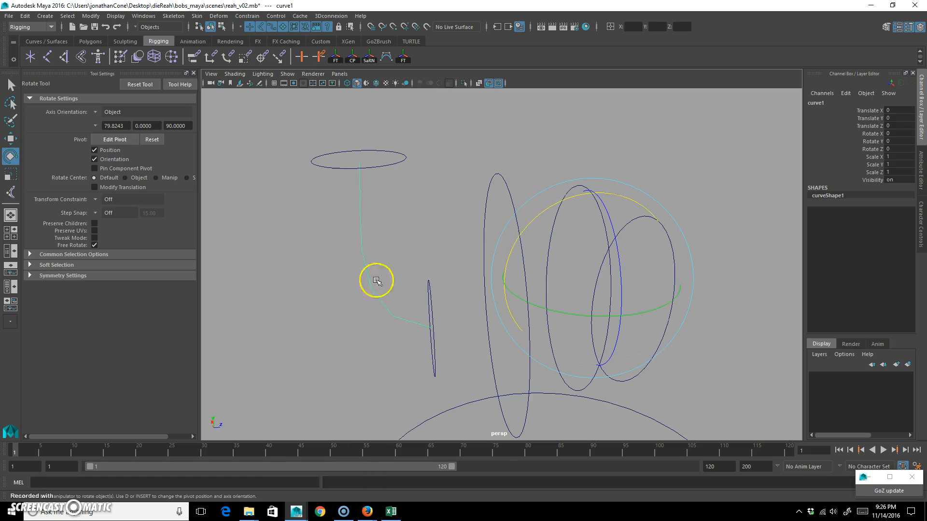
mouse_move(383, 297)
alt+mouse_down()
mouse_move(391, 320)
mouse_move(385, 306)
alt+mouse_up()
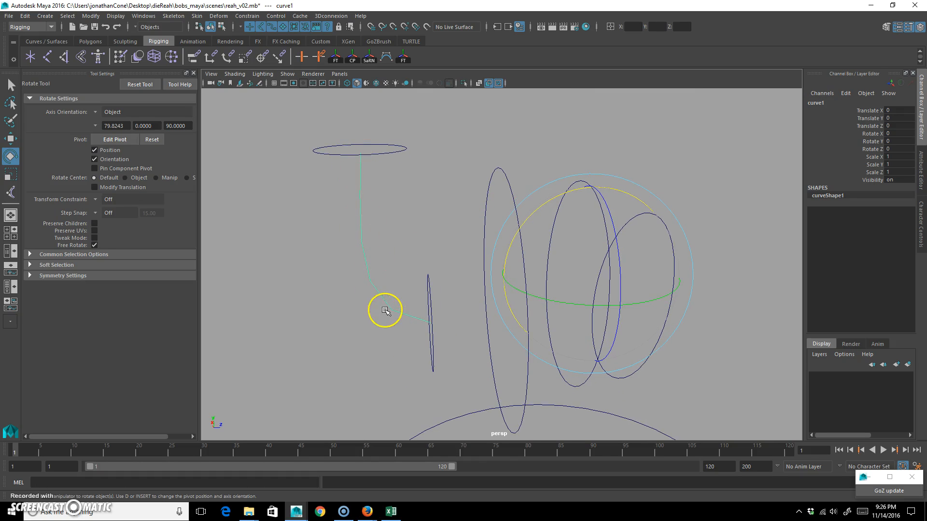
alt+middle_drag(433, 298, 396, 266)
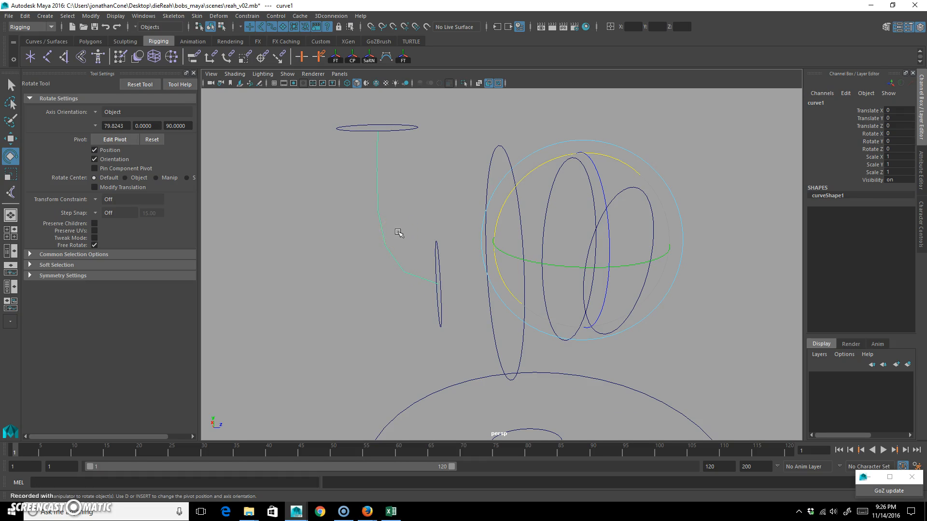
Step: Deselect the neck curve and show all object types in the viewport again
click(398, 233)
click(286, 75)
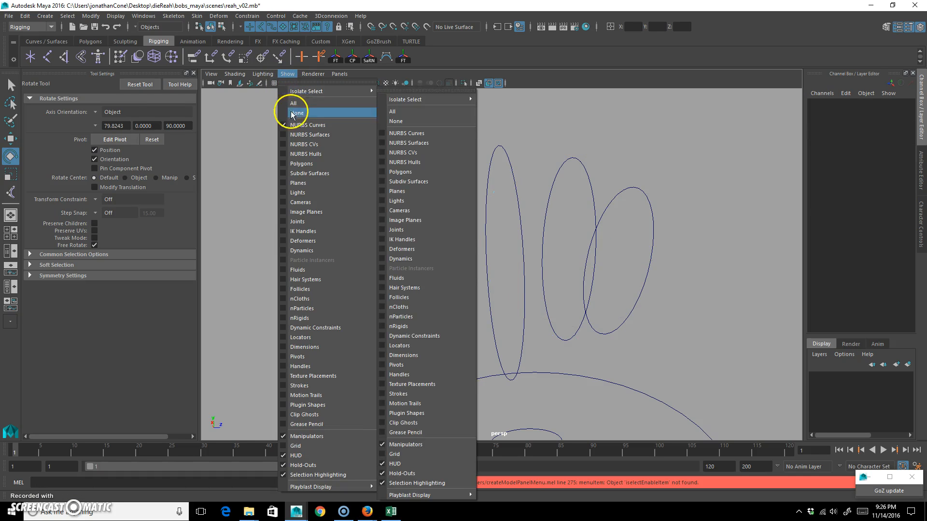
click(295, 103)
Step: Try manipulating footLController once more and undo the change
alt+drag(590, 317, 528, 309)
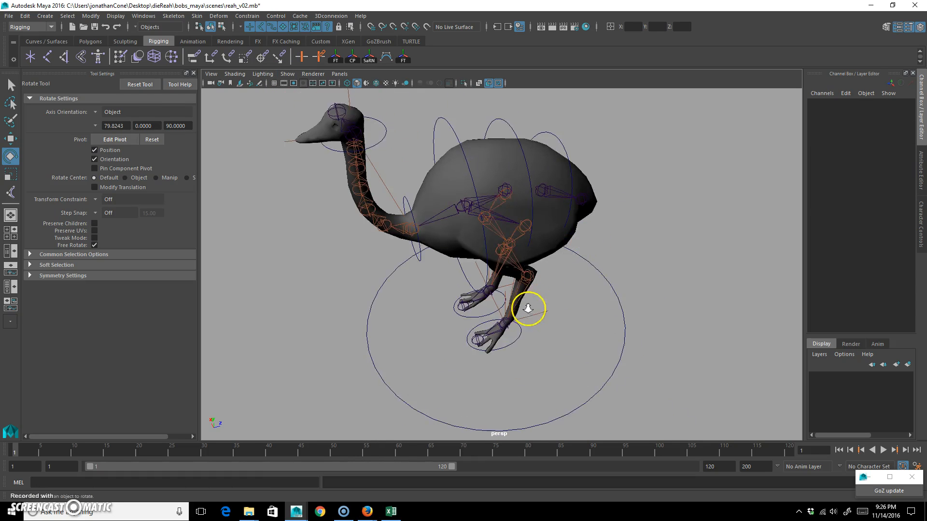
alt+right_drag(528, 308, 526, 322)
drag(539, 327, 544, 335)
drag(560, 376, 592, 321)
key(ctrl+z)
alt+drag(529, 317, 542, 312)
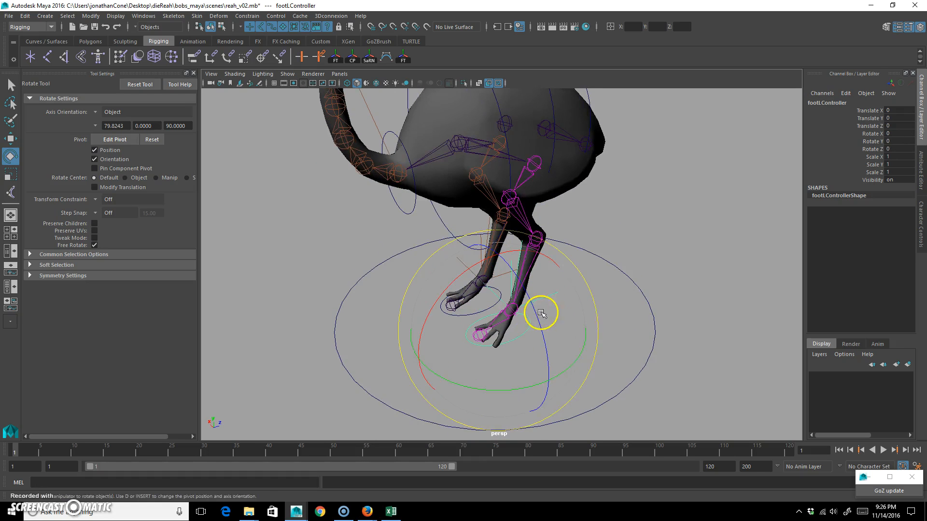
alt+right_drag(542, 312, 526, 298)
alt+drag(525, 298, 530, 302)
alt+right_drag(530, 301, 565, 292)
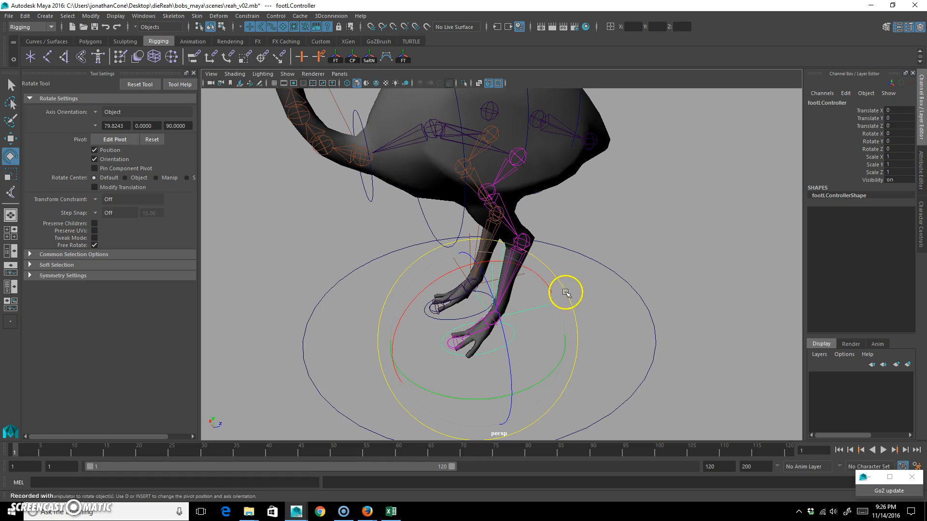
alt+drag(503, 280, 368, 184)
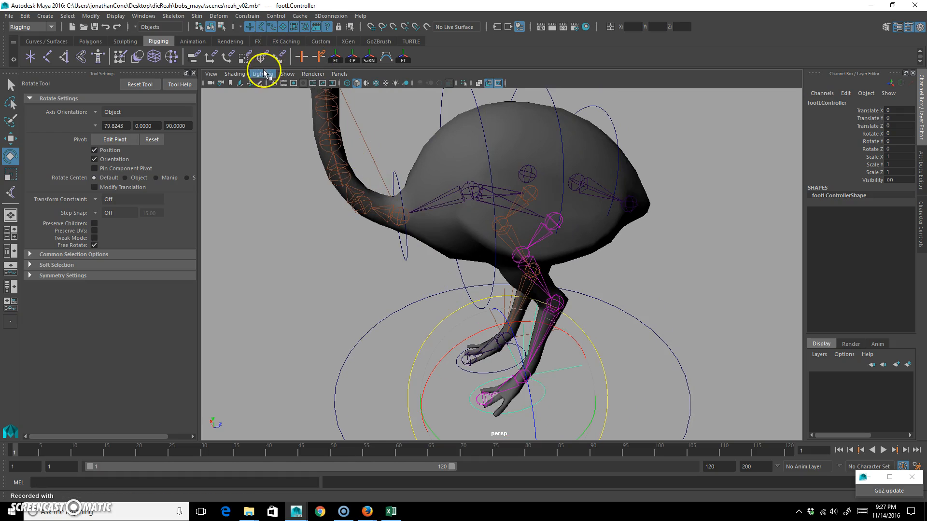
Step: Show only NURBS curves in the viewport and select the neck's curve between the head and neck-base circles
click(285, 74)
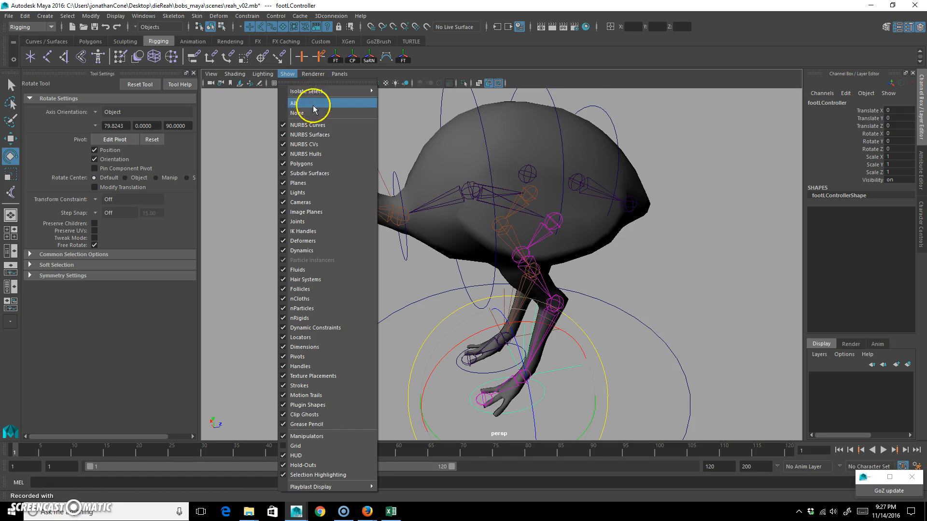
click(298, 113)
click(287, 74)
click(320, 127)
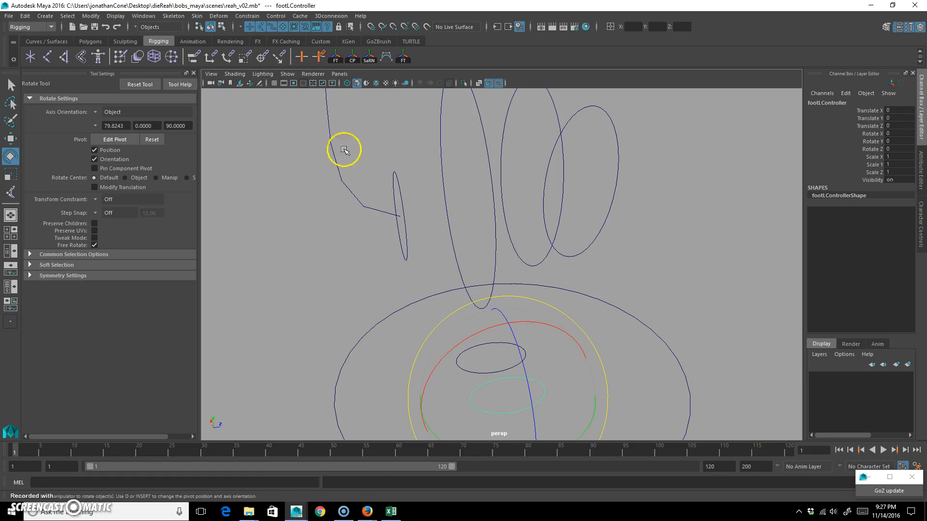
alt+drag(384, 262, 465, 307)
click(372, 285)
alt+drag(389, 256, 340, 231)
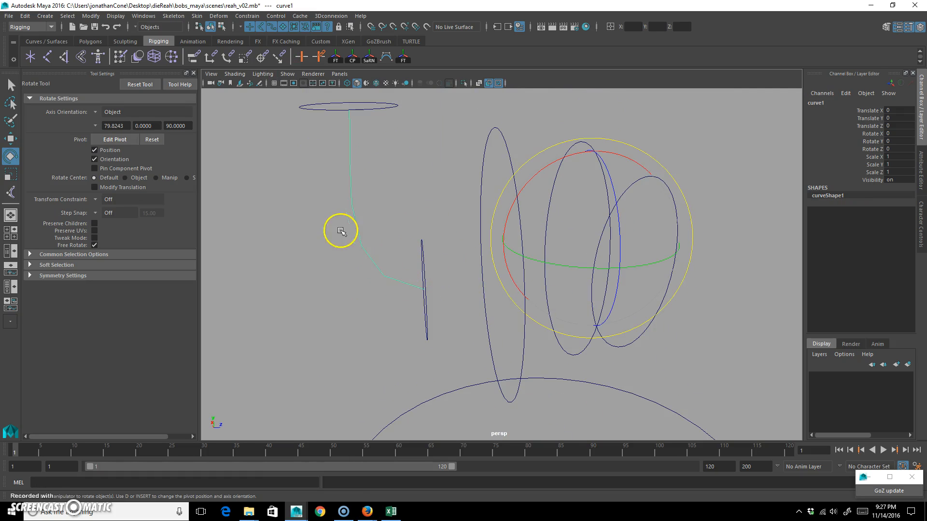
Step: Switch the neck curve to control vertex mode and turn on NURBS CVs and NURBS Hulls in the viewport display
right_drag(358, 220, 328, 220)
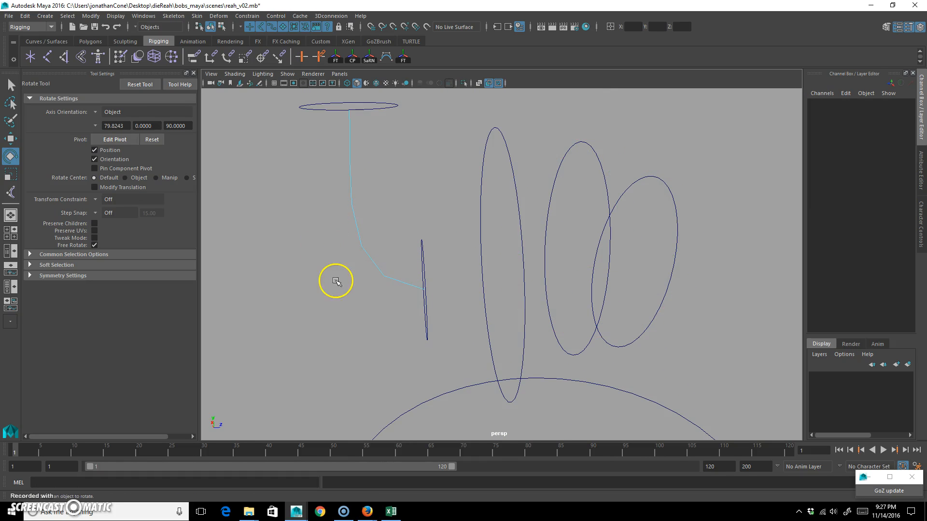
click(288, 74)
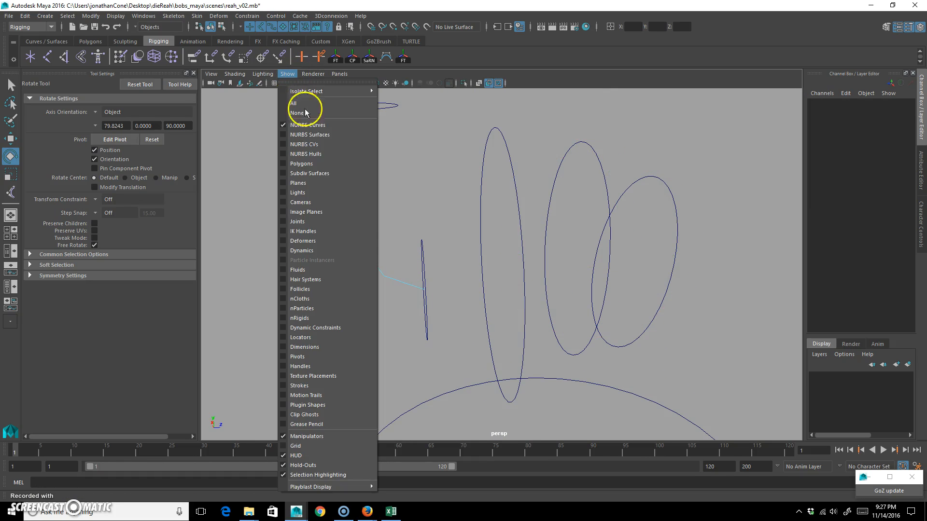
click(328, 145)
click(437, 234)
scroll(406, 241, down, 2)
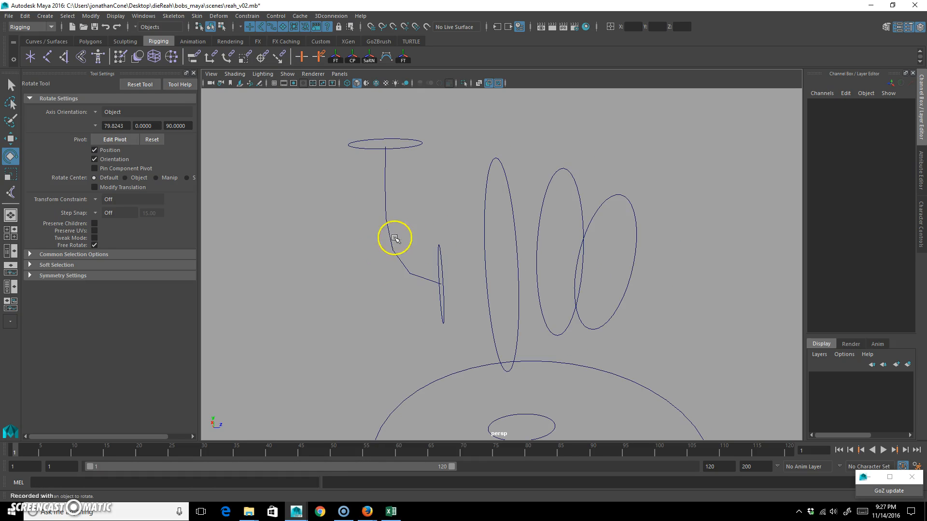
right_drag(393, 250, 345, 251)
drag(343, 276, 435, 202)
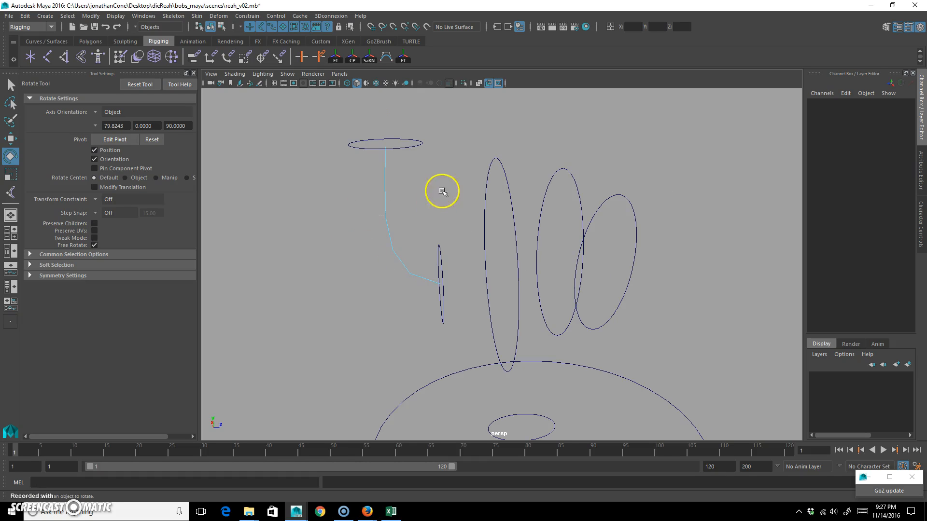
click(287, 74)
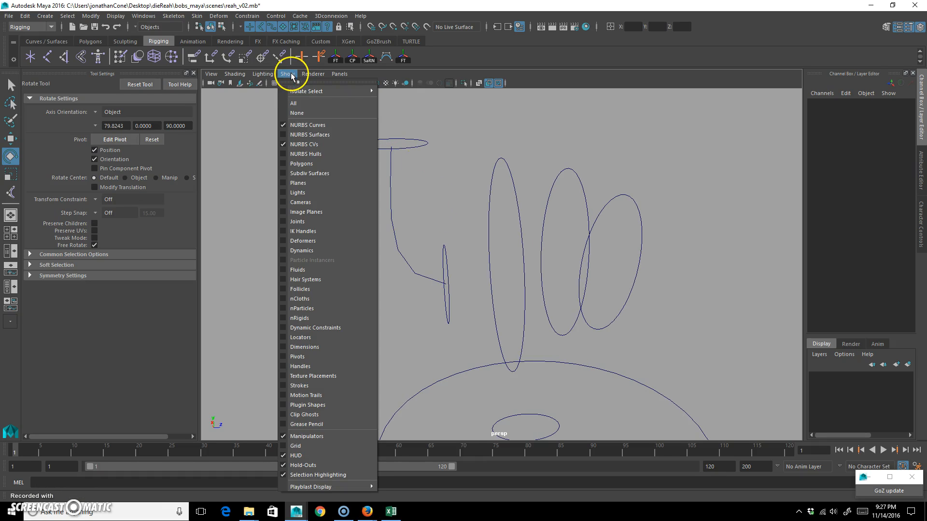
click(335, 146)
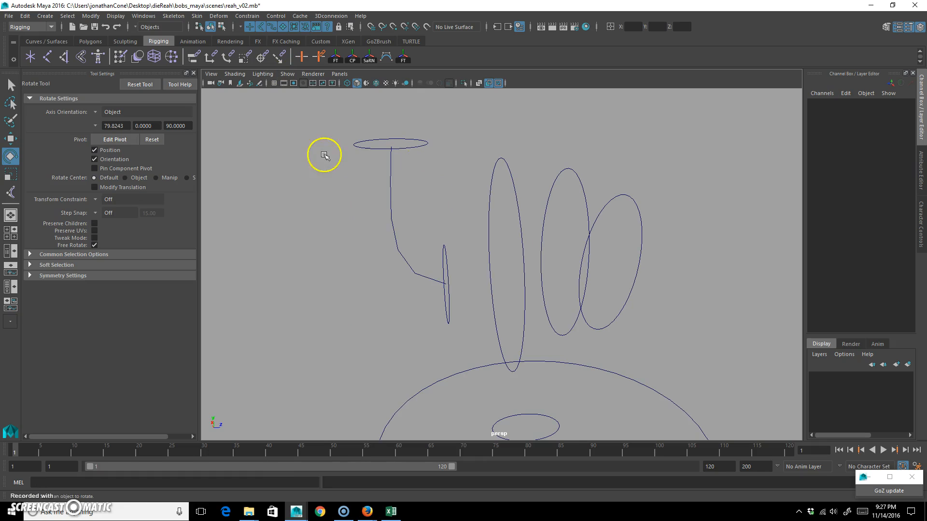
Step: Select the neck curve's two lower control vertices and try moving them with the Move tool
right_drag(391, 220, 327, 209)
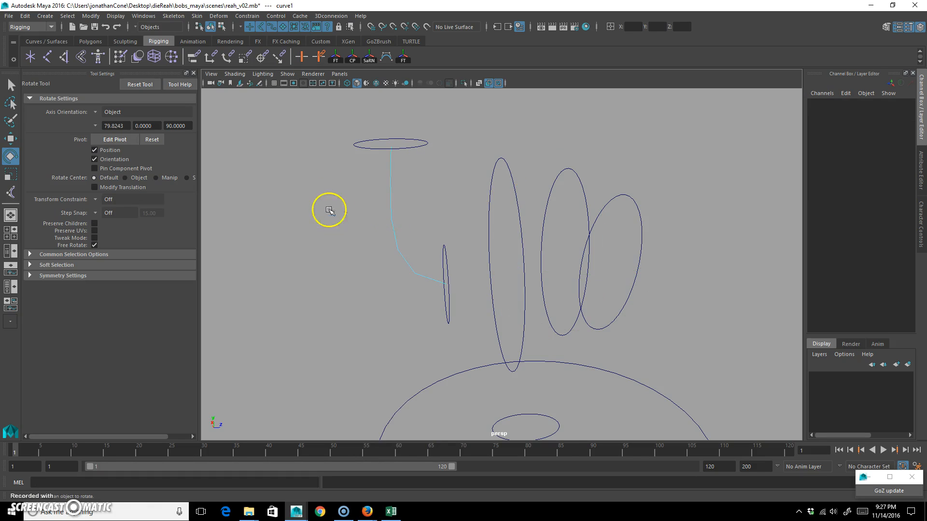
drag(306, 306, 464, 123)
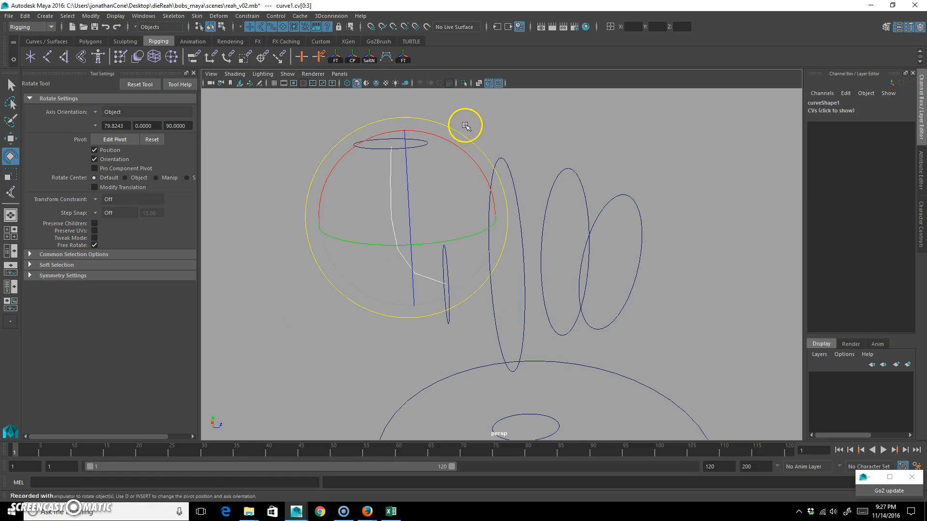
key(w)
drag(365, 300, 479, 234)
drag(413, 277, 403, 256)
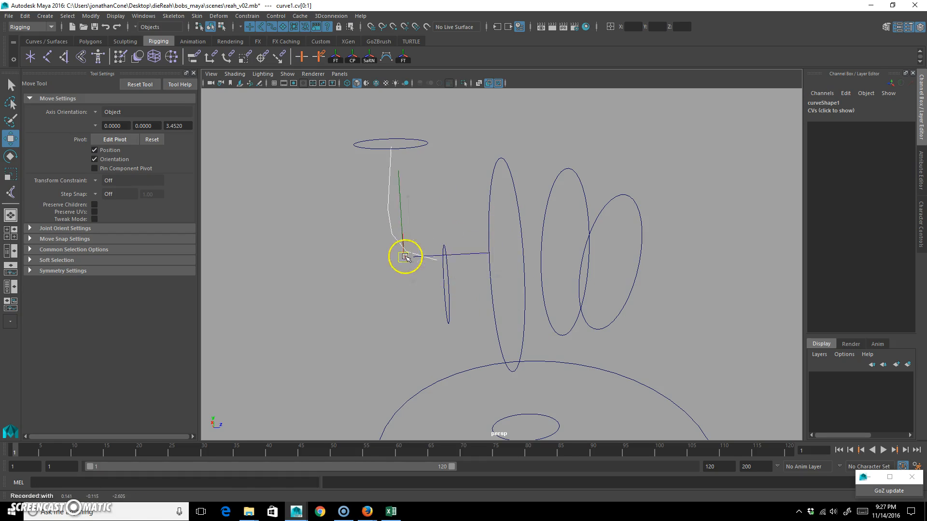
Step: Show joints in the viewport, examine how the neck joints follow the curve, and clear the selection
click(287, 74)
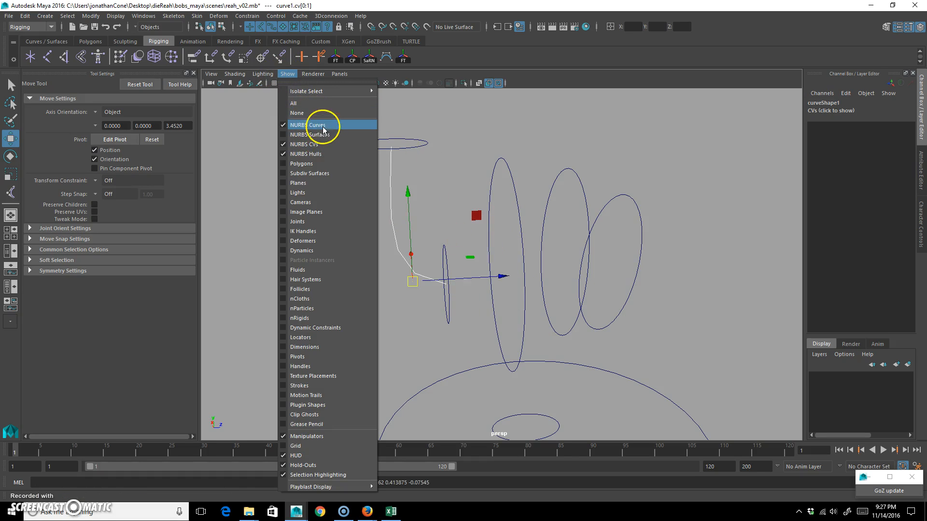
click(319, 220)
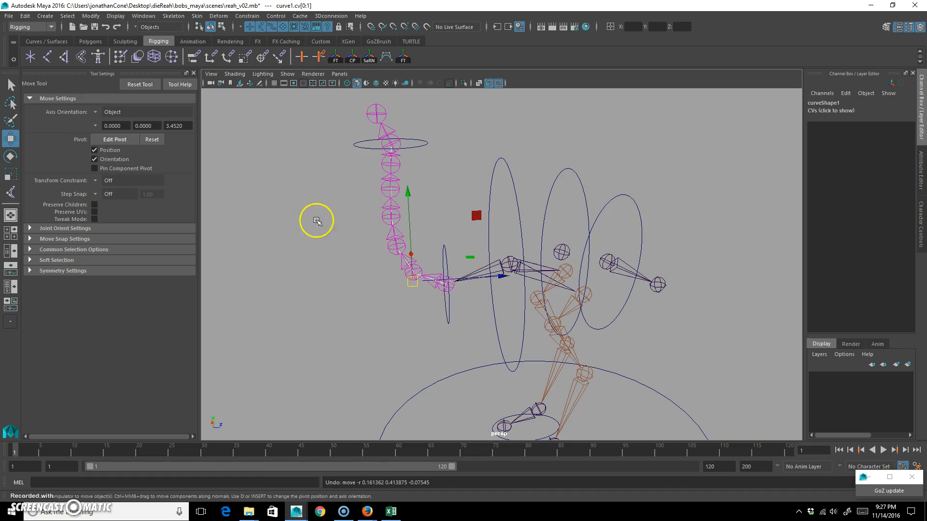
drag(410, 269, 435, 247)
scroll(436, 251, up, 3)
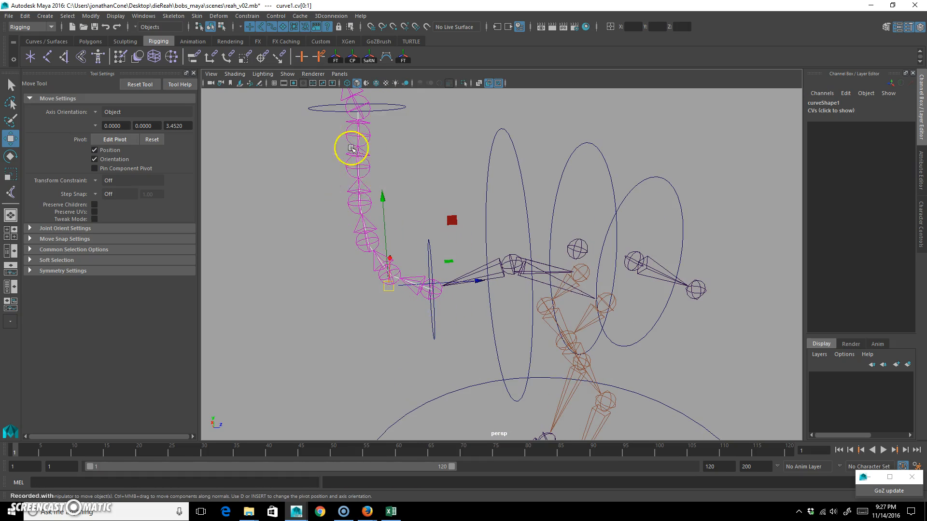
drag(378, 239, 412, 276)
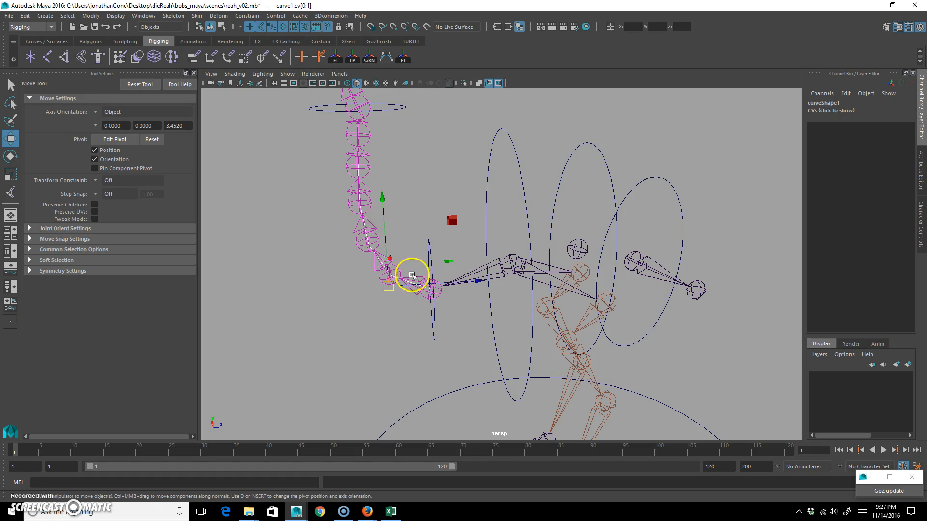
click(429, 174)
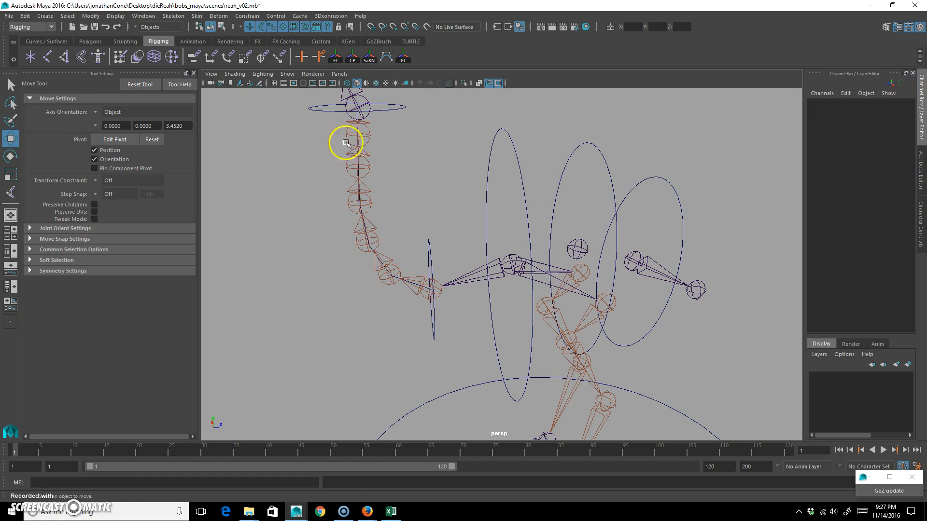
Step: Show all object types in the viewport except polygons and joints
click(288, 73)
click(308, 103)
click(287, 74)
click(314, 165)
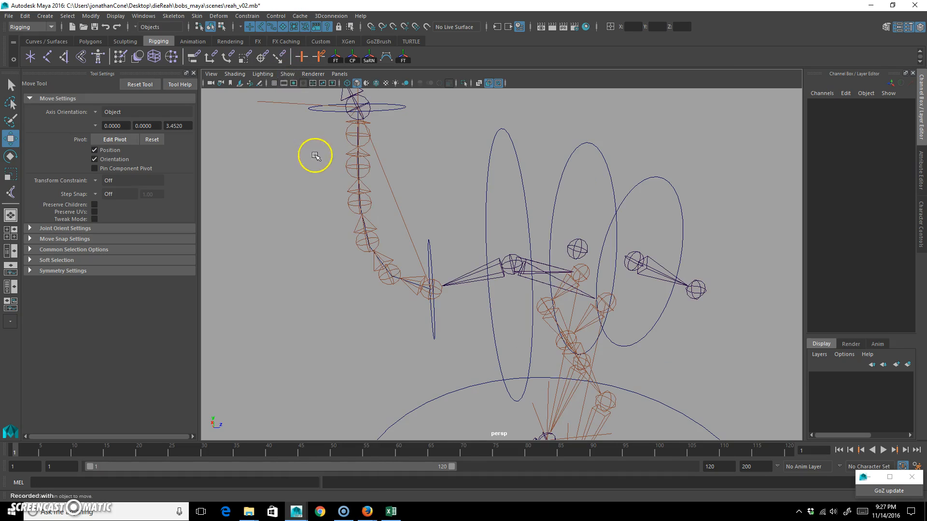
click(287, 74)
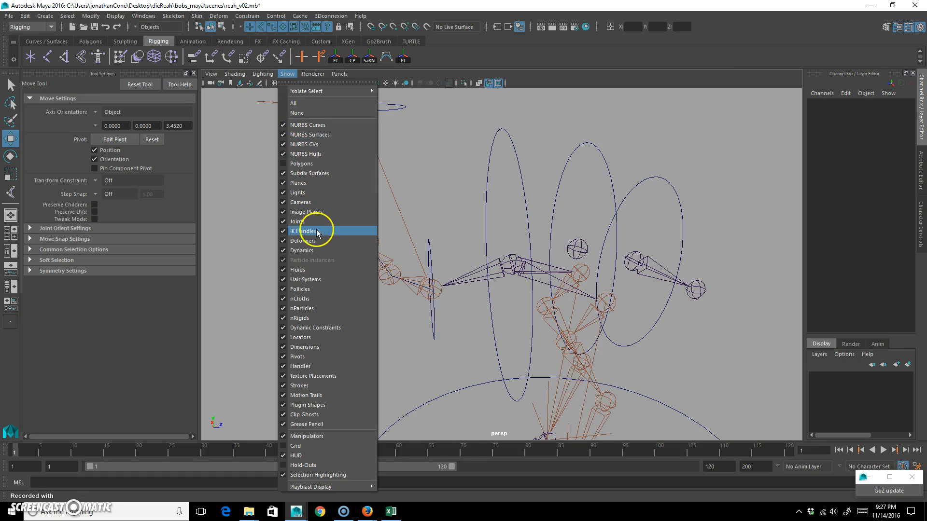
click(299, 222)
Step: Select the neck curve's two lower control vertices, cv[0:1], and create a Cluster deformer on them
click(362, 225)
right_drag(362, 221, 310, 221)
drag(277, 369, 524, 217)
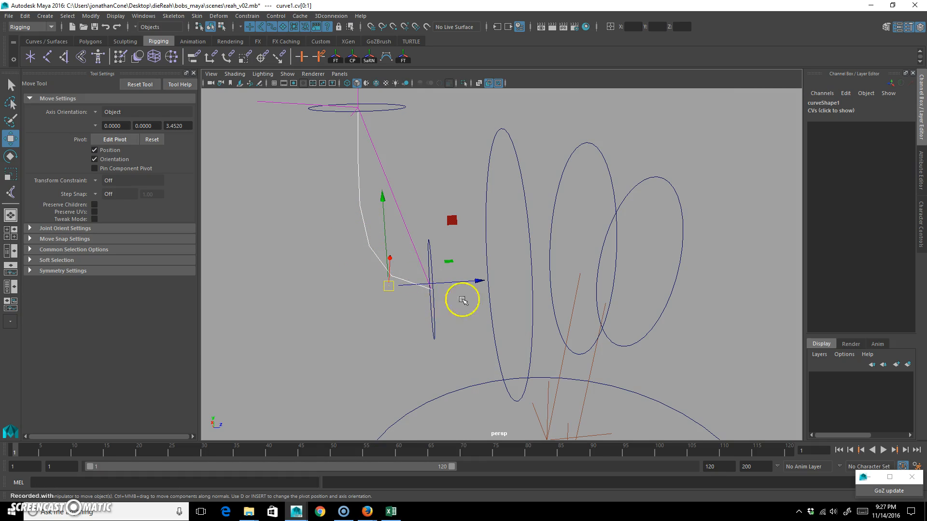
click(834, 111)
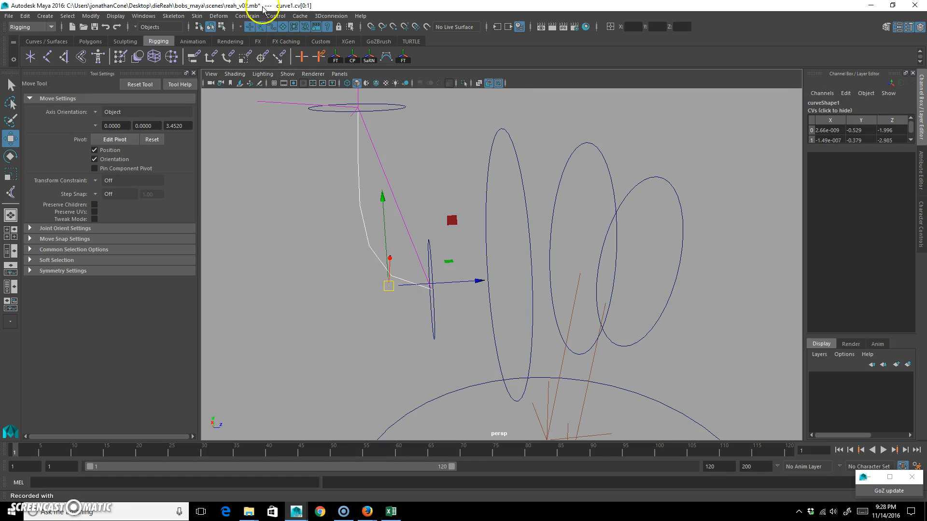
click(249, 16)
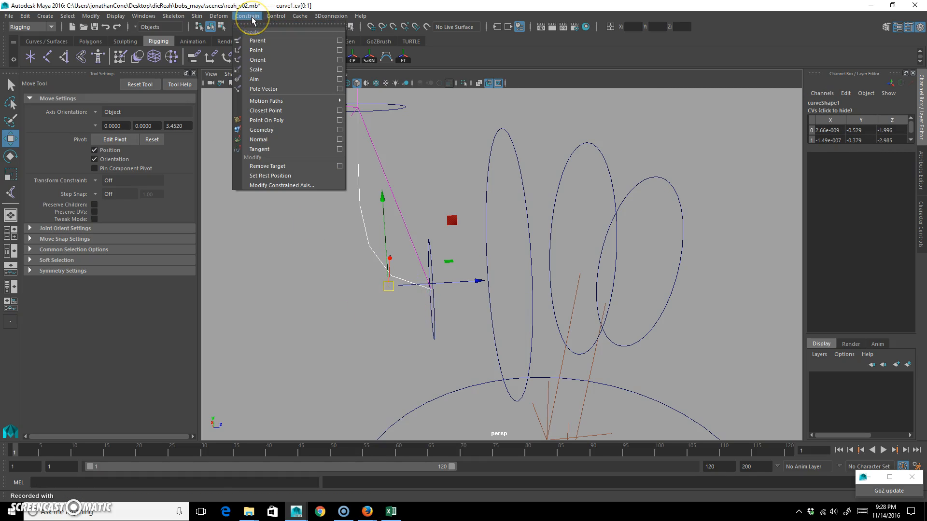
mouse_move(220, 16)
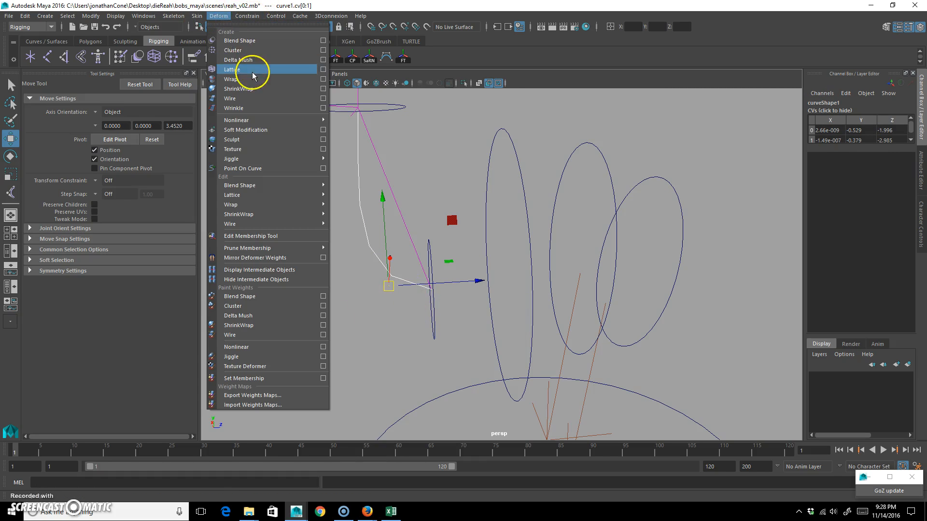
click(242, 49)
Step: Try to select the neck curve's upper control vertices while the IK handles are still displayed
click(362, 190)
click(359, 194)
right_drag(360, 196, 303, 195)
drag(294, 240, 428, 89)
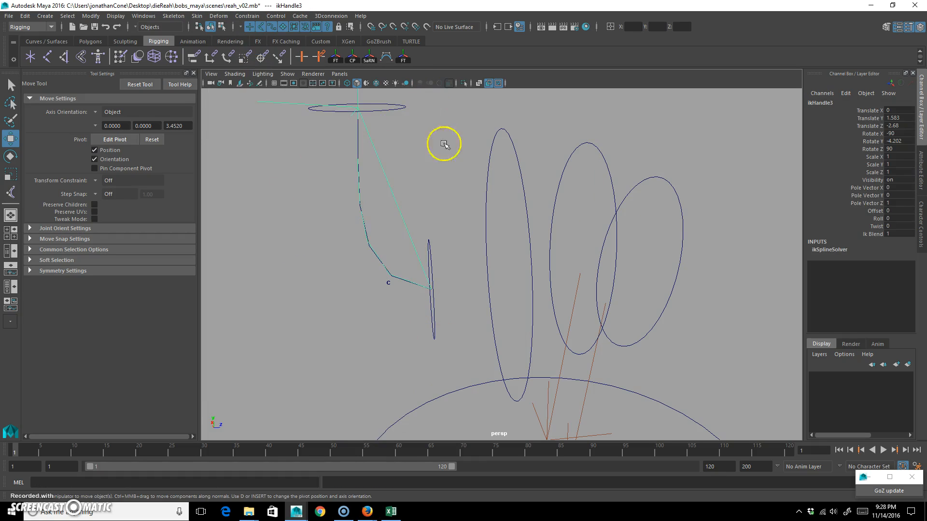
click(371, 179)
click(360, 190)
right_drag(361, 191, 301, 193)
drag(293, 225, 426, 116)
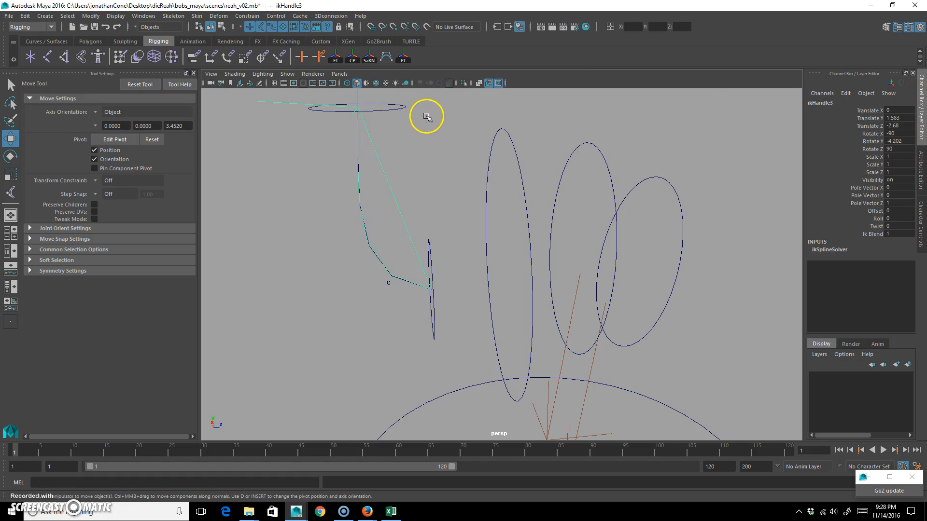
click(365, 174)
Step: Hide IK handles in the viewport and create a second Cluster on the neck curve's two upper control vertices, cv[2:3]
click(287, 74)
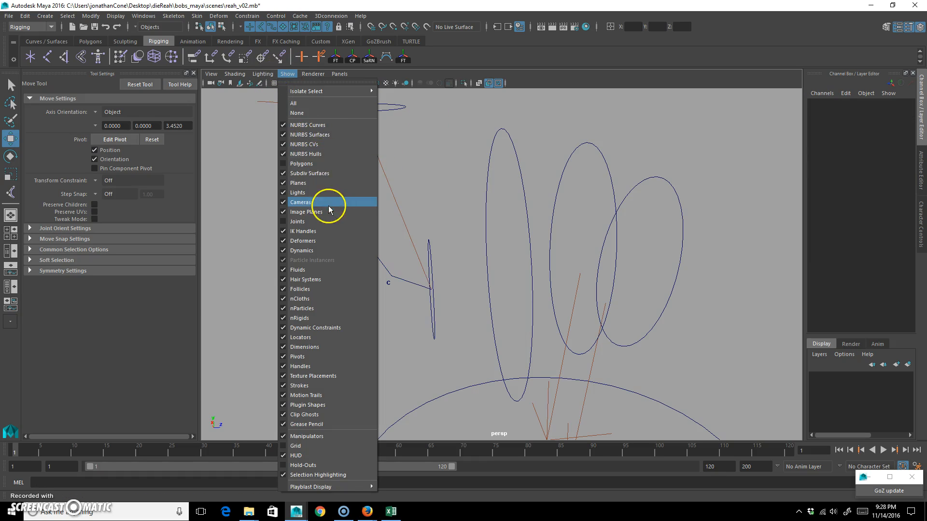
click(308, 232)
right_click(356, 174)
right_click(362, 170)
right_drag(360, 163, 310, 161)
drag(314, 218, 475, 108)
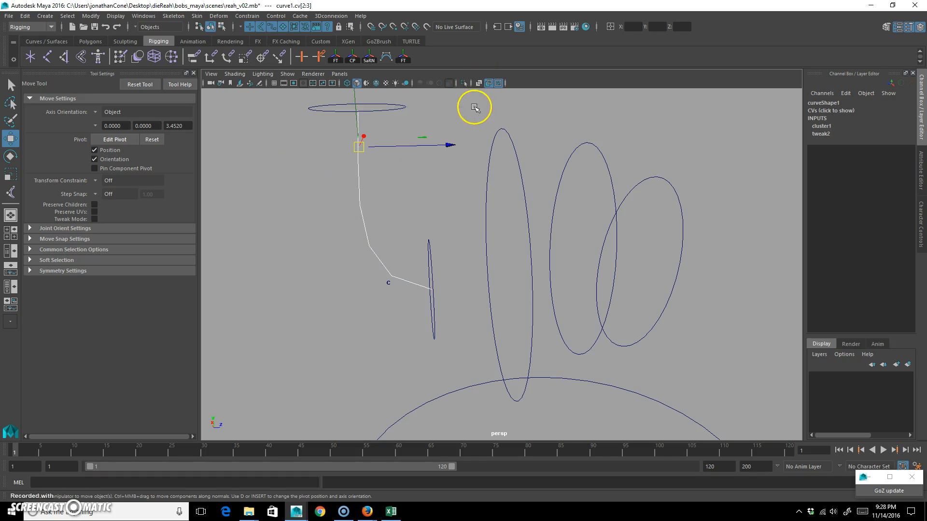
key(g)
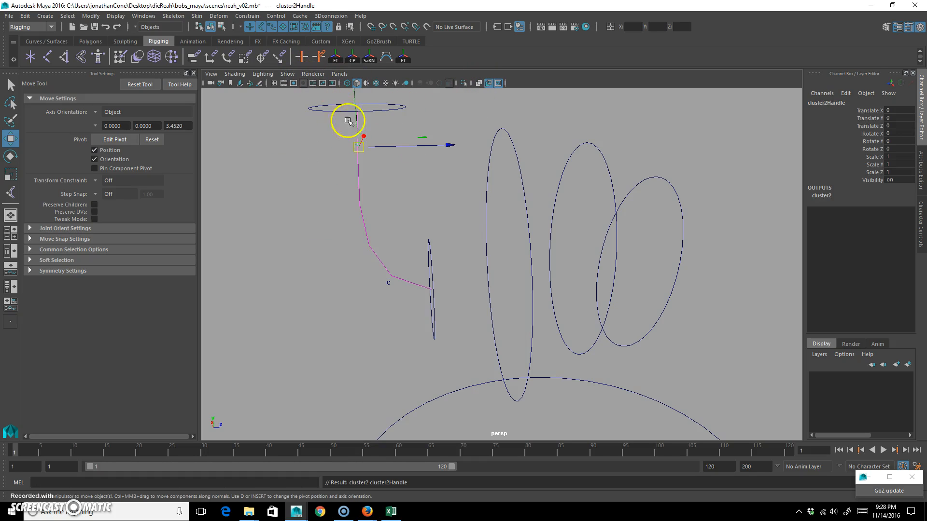
Step: Select the cluster handle near the base of the neck curve
click(388, 282)
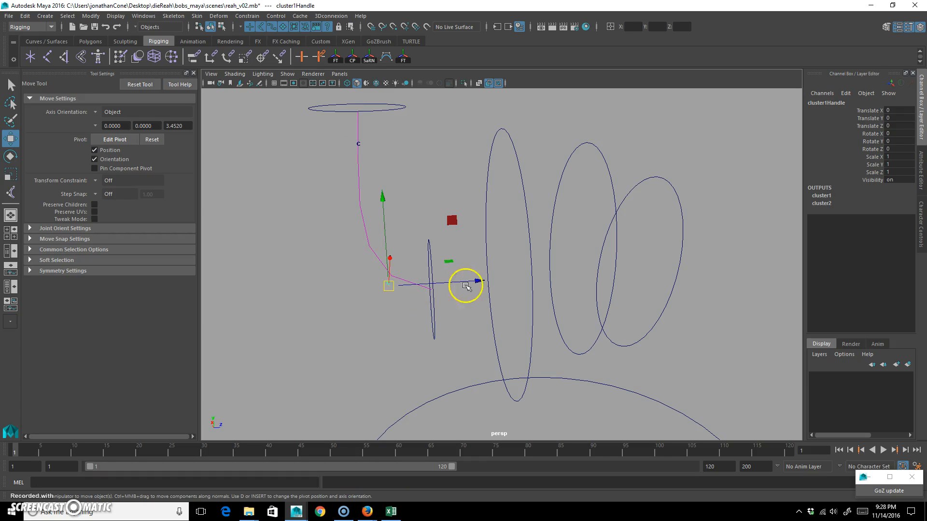